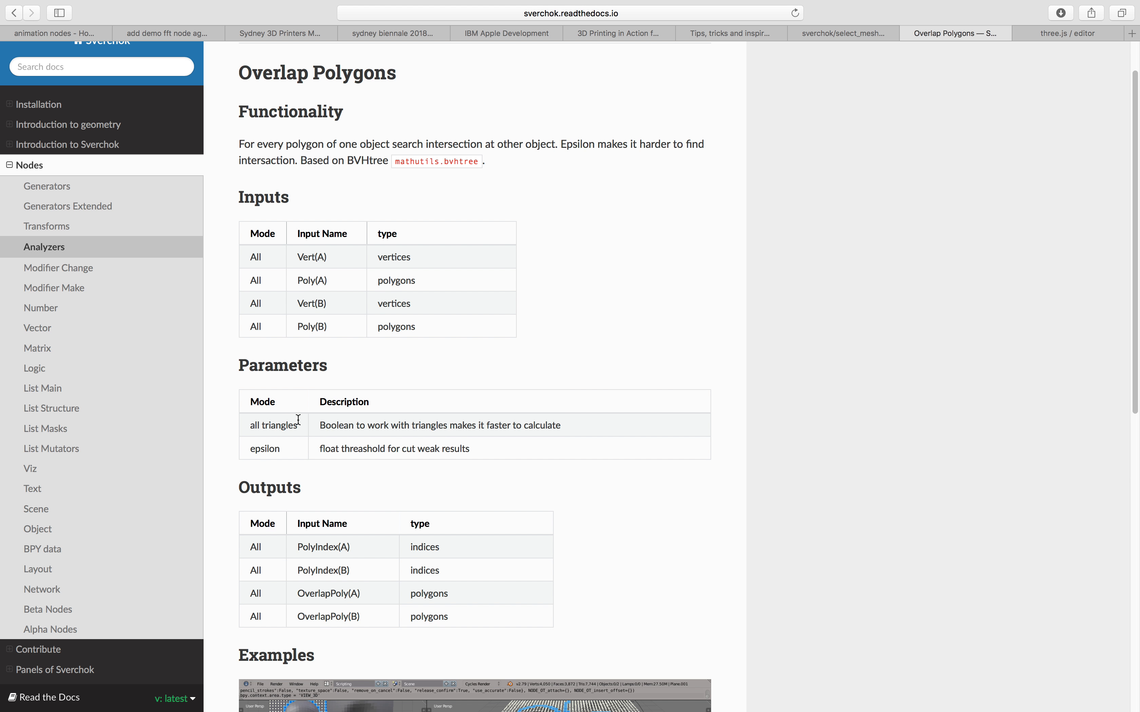
Review the Overlap Polygons documentation for its parameters, outputs and the example node setup.
scroll(299, 419, "down", 2)
left_click_drag(250, 467, 469, 550)
left_click(572, 492)
scroll(500, 287, "down", 1)
scroll(468, 332, "down", 10)
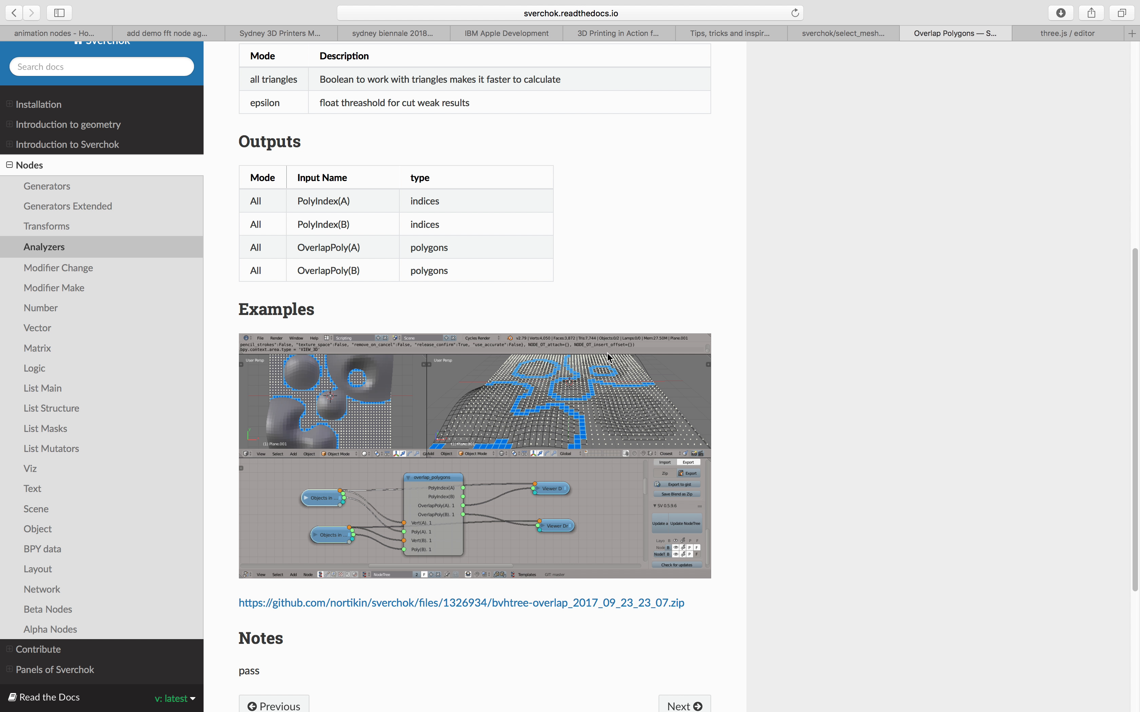
key("ctrl+Left")
scroll(506, 407, "up", 14)
scroll(319, 146, "down", 19)
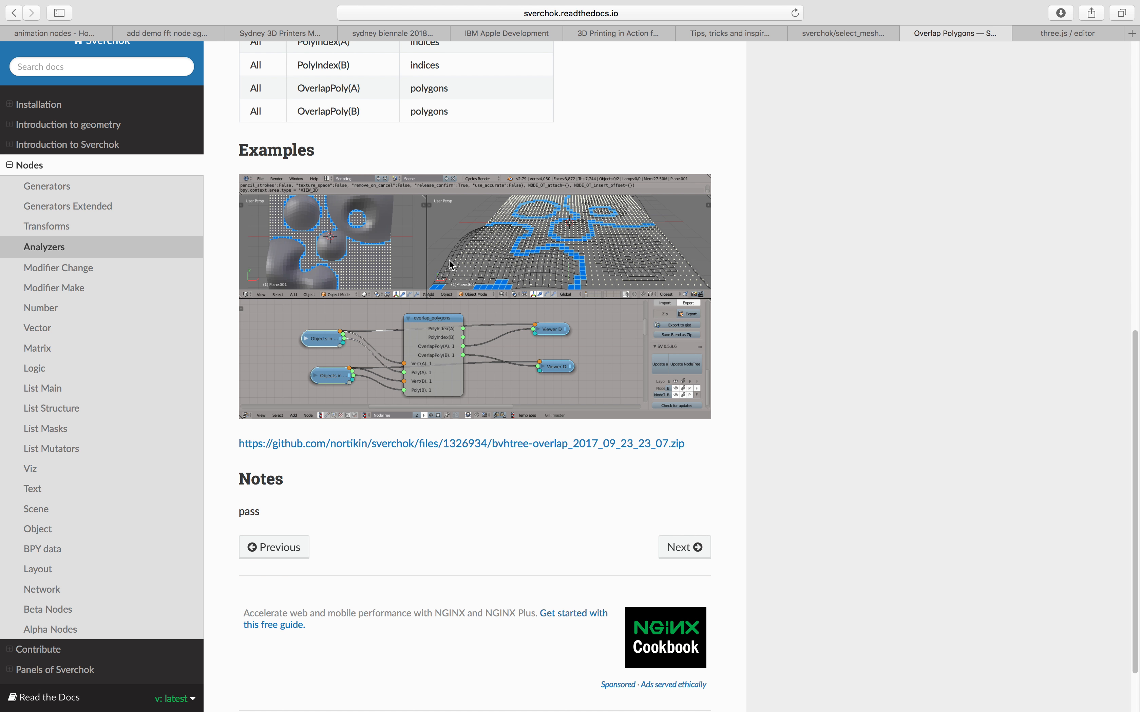
Switch to Blender and create a new Sverchok node tree in the node editor.
key("ctrl+Left")
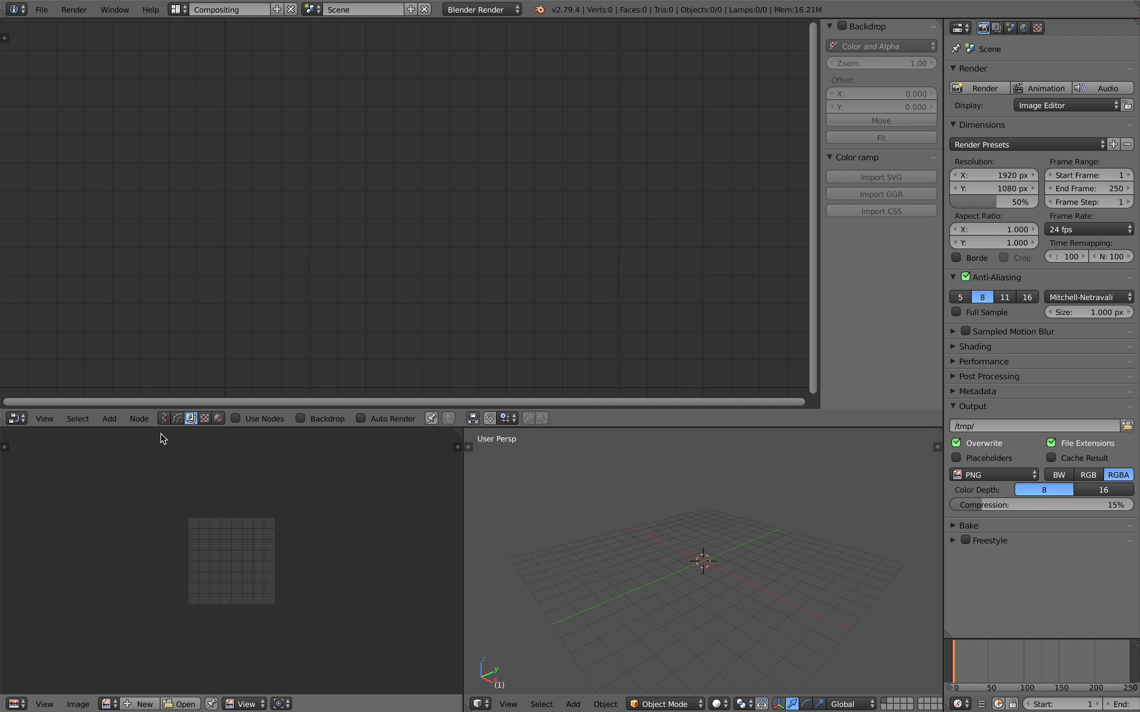
left_click(163, 418)
left_click(283, 418)
Find the Box generator through the Sverchok node search and place it in the node tree.
key("shift+a")
left_click(320, 219)
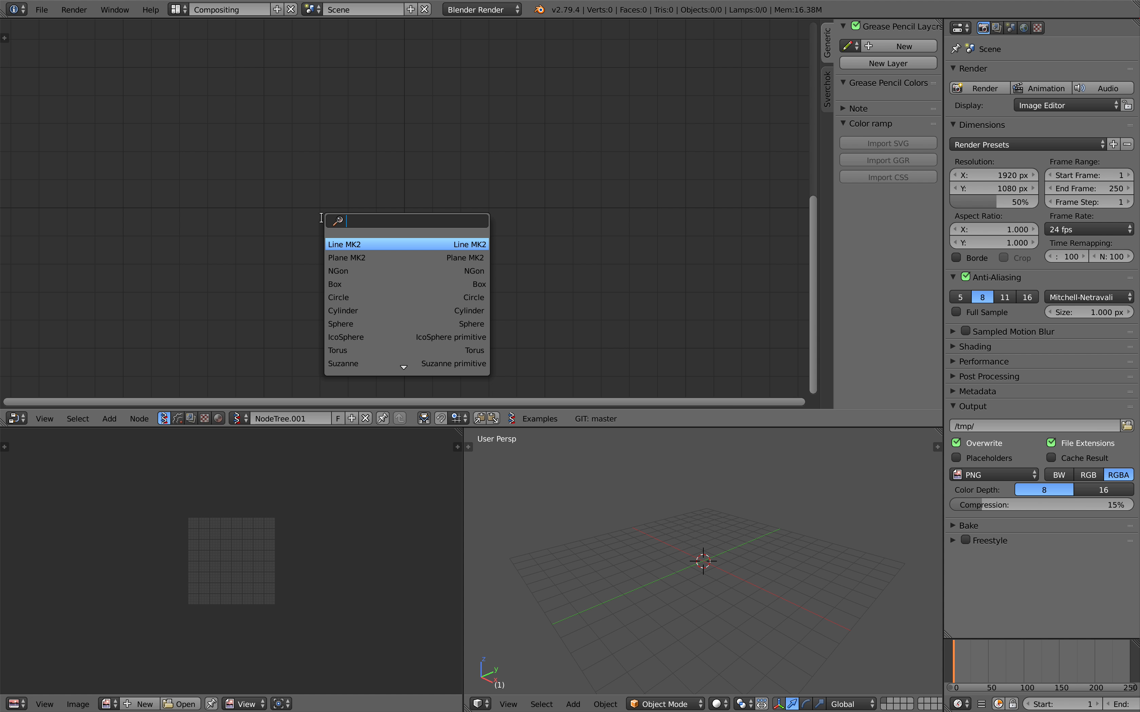
type("bo")
key("Return")
left_click(211, 82)
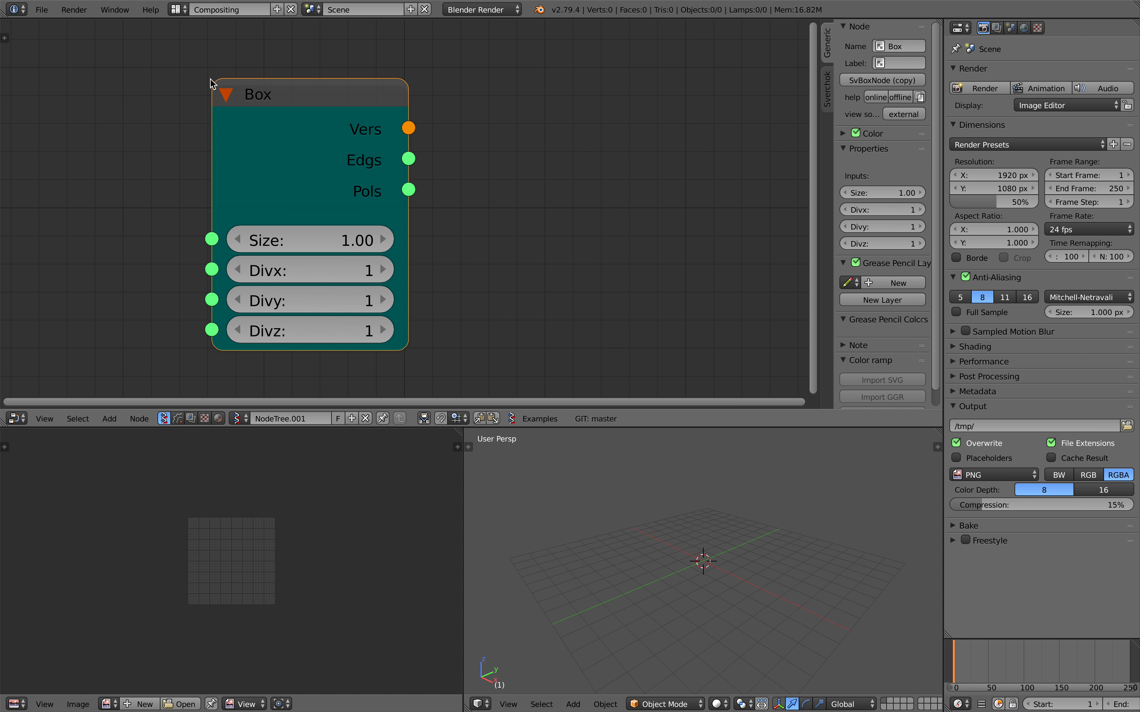
Save the Blender file to the Desktop folder as overlap_001.blend.
key("ctrl+s")
left_click(197, 61)
double_click(197, 61)
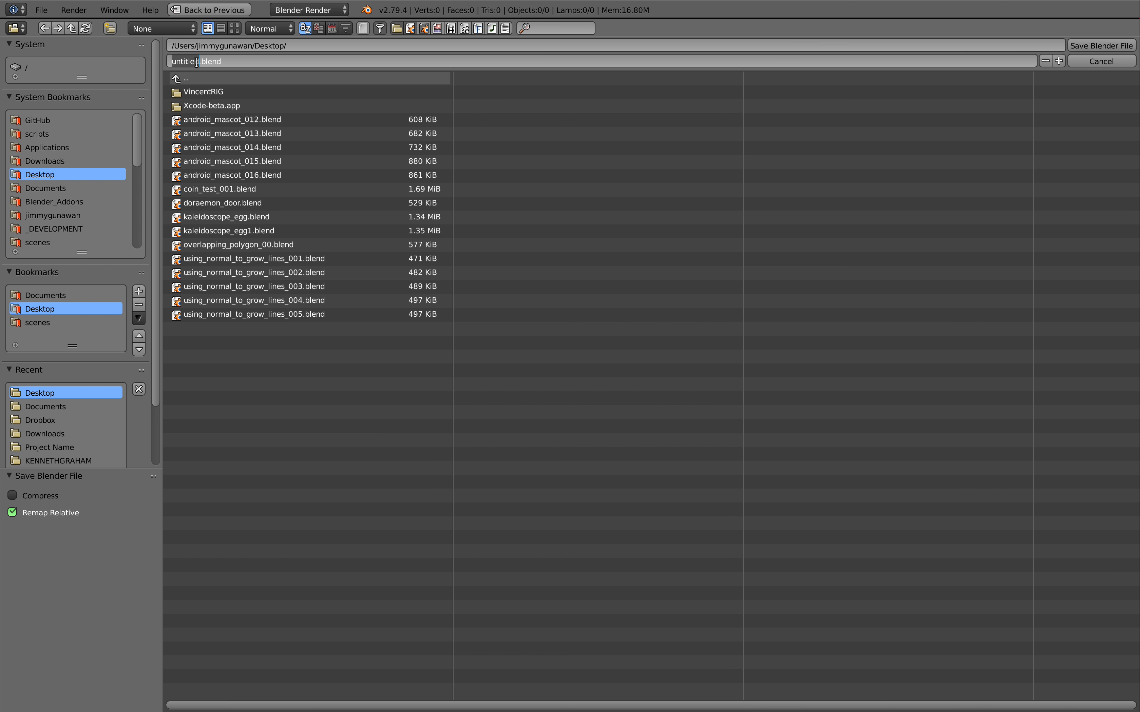
type("overlap_001")
key("Return")
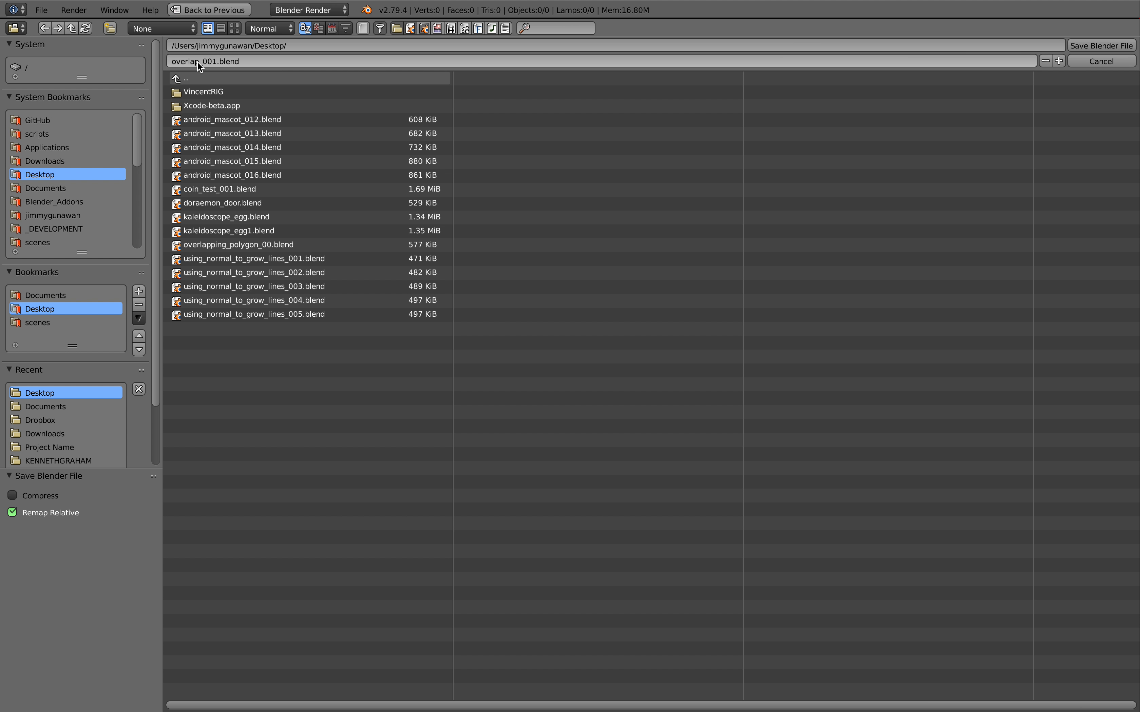
left_click(1091, 47)
Add a Plane MK2 generator node with empty space between it and the Box node.
scroll(407, 159, "down", 4)
middle_click_drag(407, 159, 257, 149)
key("shift+a")
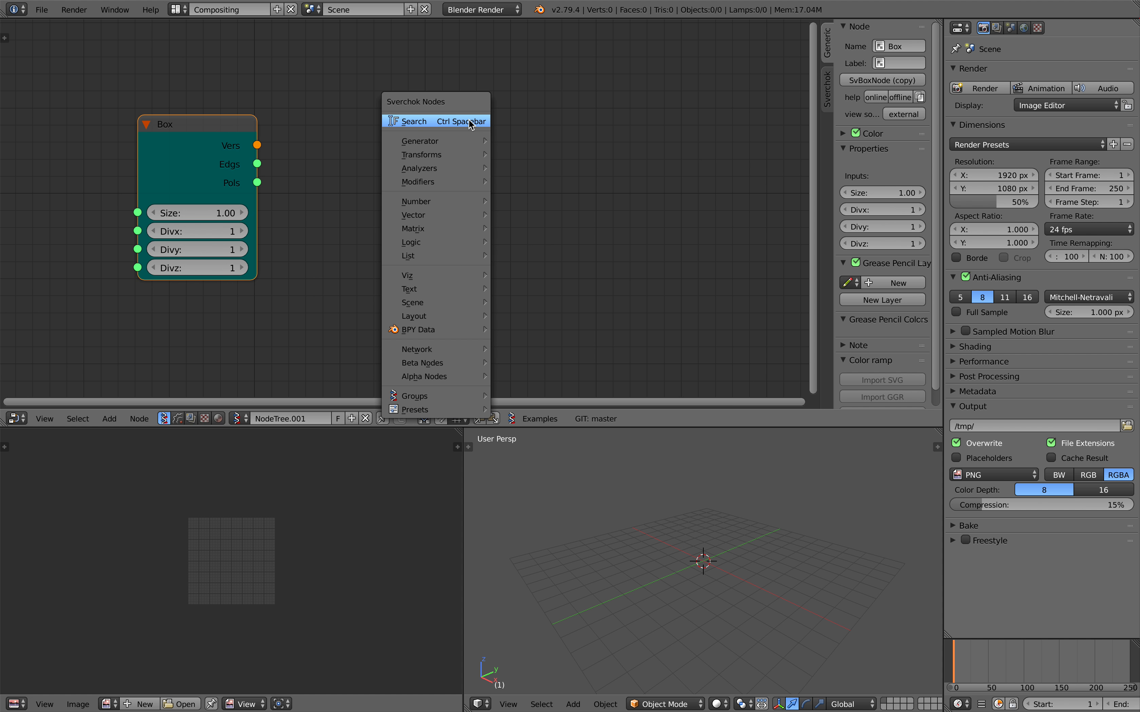
left_click(469, 121)
type("plan")
key("Return")
left_click(438, 116)
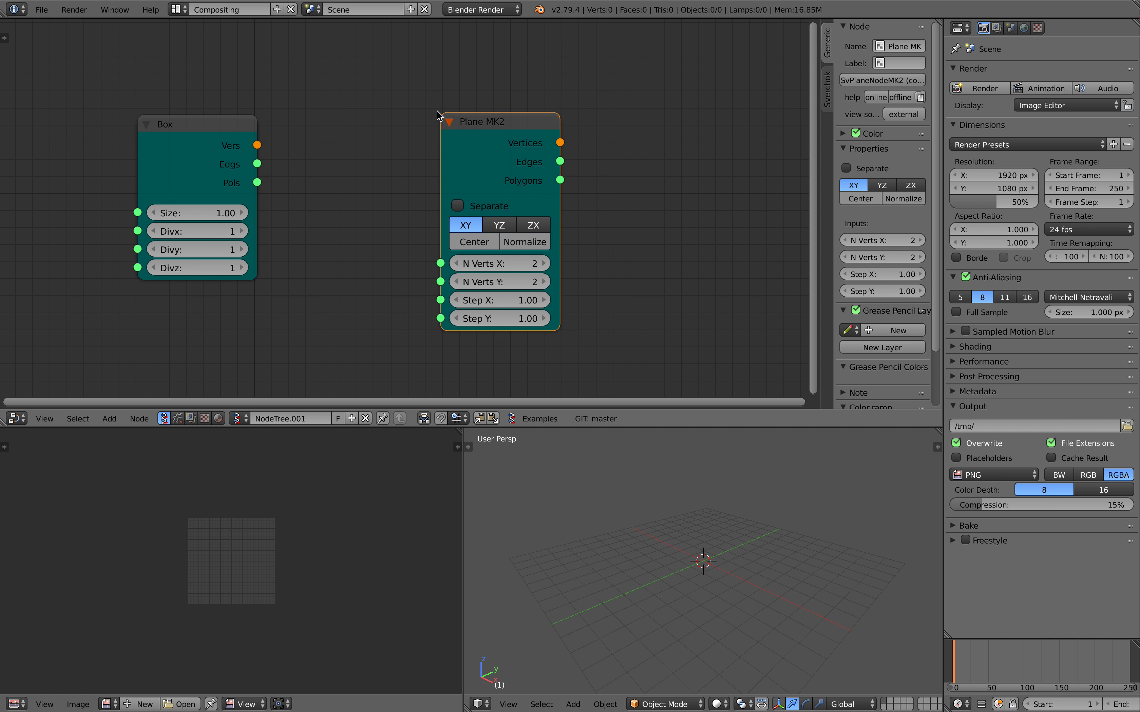
Extend the 3D view over the image editor area and connect a Viewer Draw node to the Plane MK2 node.
left_click_drag(462, 427, 316, 458)
scroll(484, 166, "down", 1)
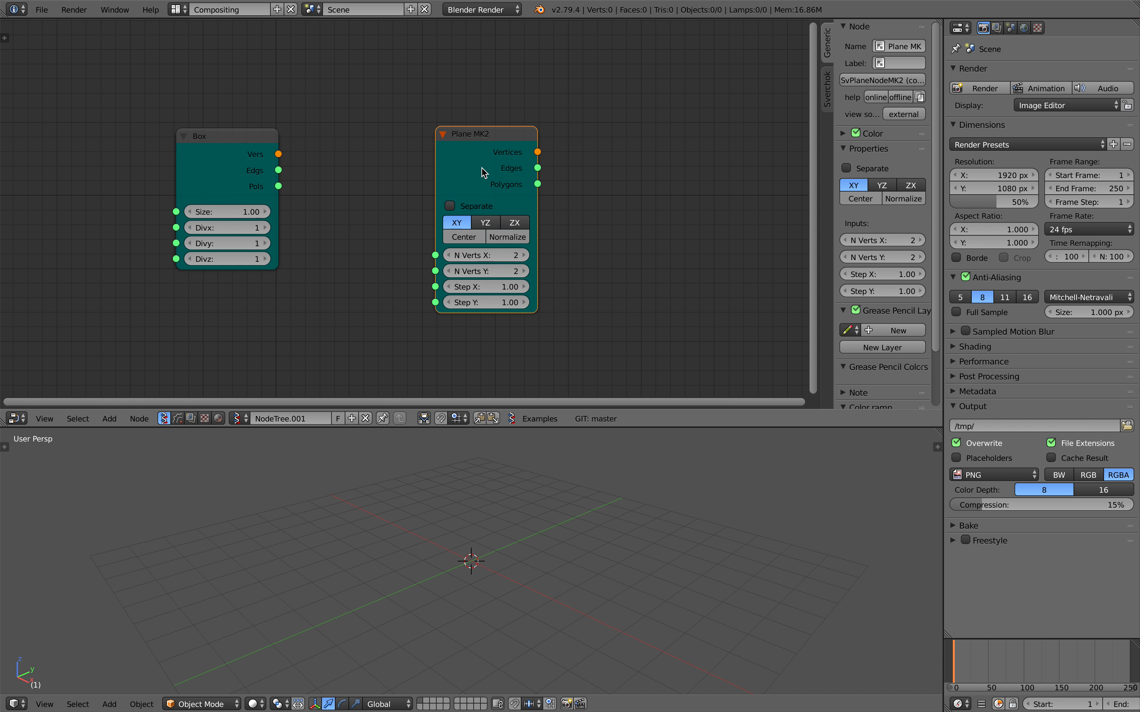
left_click_drag(484, 166, 443, 141)
right_click(449, 140)
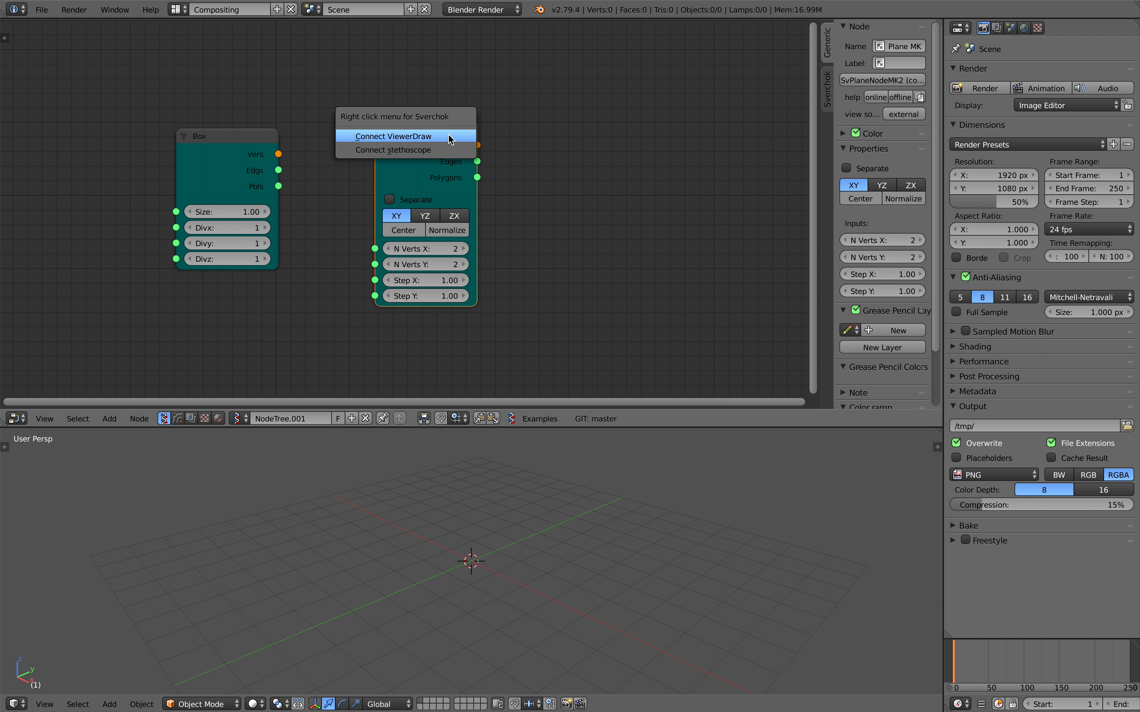
left_click(449, 133)
left_click(642, 251)
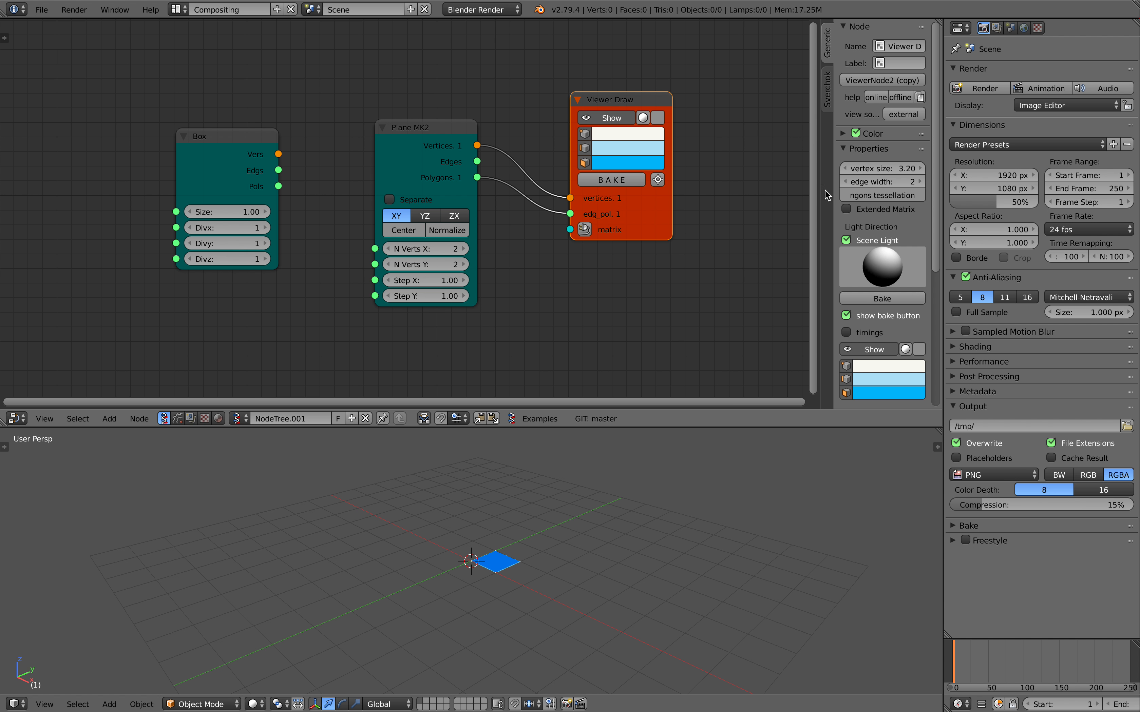
Hide the node editor sidebar and set the plane's N Verts X and N Verts Y both to 10.
left_click_drag(819, 191, 947, 217)
middle_click_drag(505, 568, 540, 594)
key("ctrl+s")
left_click(542, 573)
left_click_drag(501, 241, 498, 238)
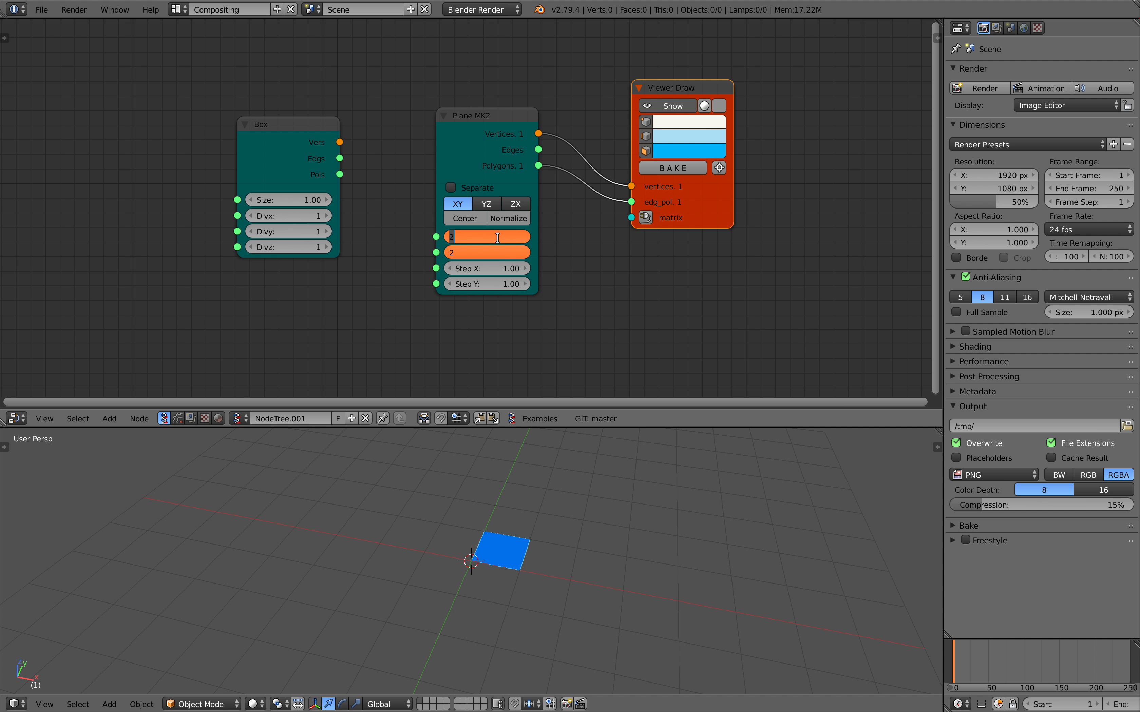
type("10")
key("Return")
scroll(570, 481, "down", 3)
middle_click_drag(570, 481, 509, 497, "shift")
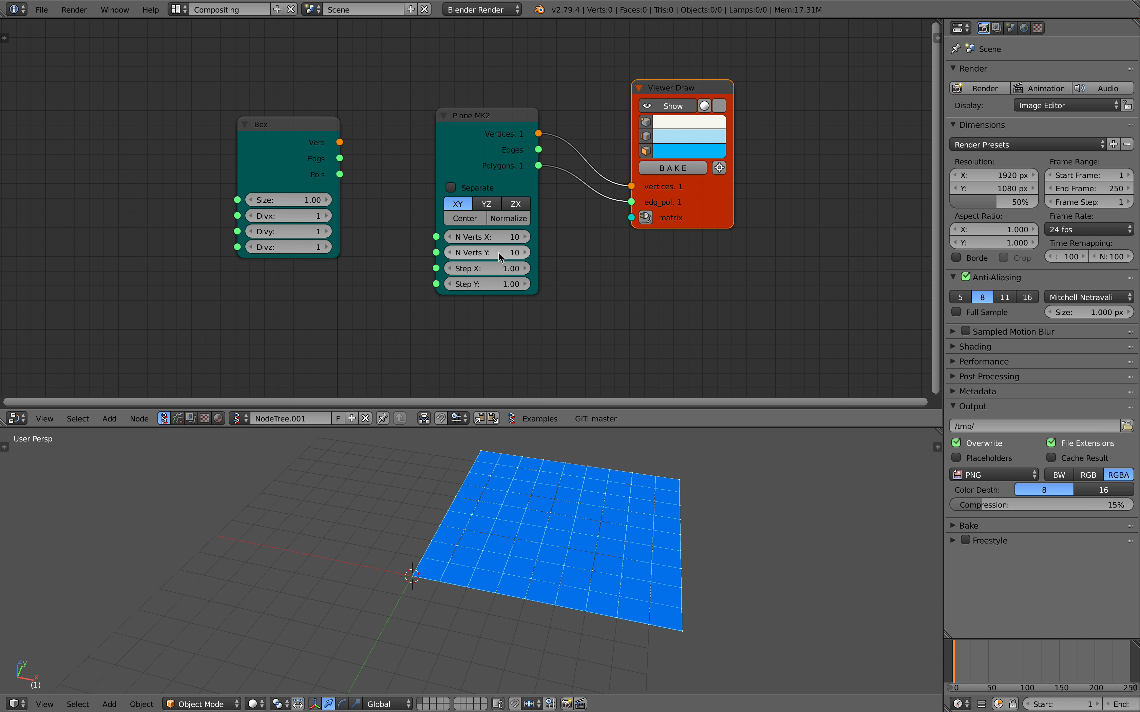
Set the plane's N Verts X and N Verts Y to 20 and center the grid on the origin.
left_click_drag(495, 239, 495, 253)
key("Return")
scroll(589, 530, "down", 5)
middle_click_drag(590, 530, 531, 511, "shift")
scroll(547, 544, "up", 2)
key("ctrl+s")
left_click(551, 542)
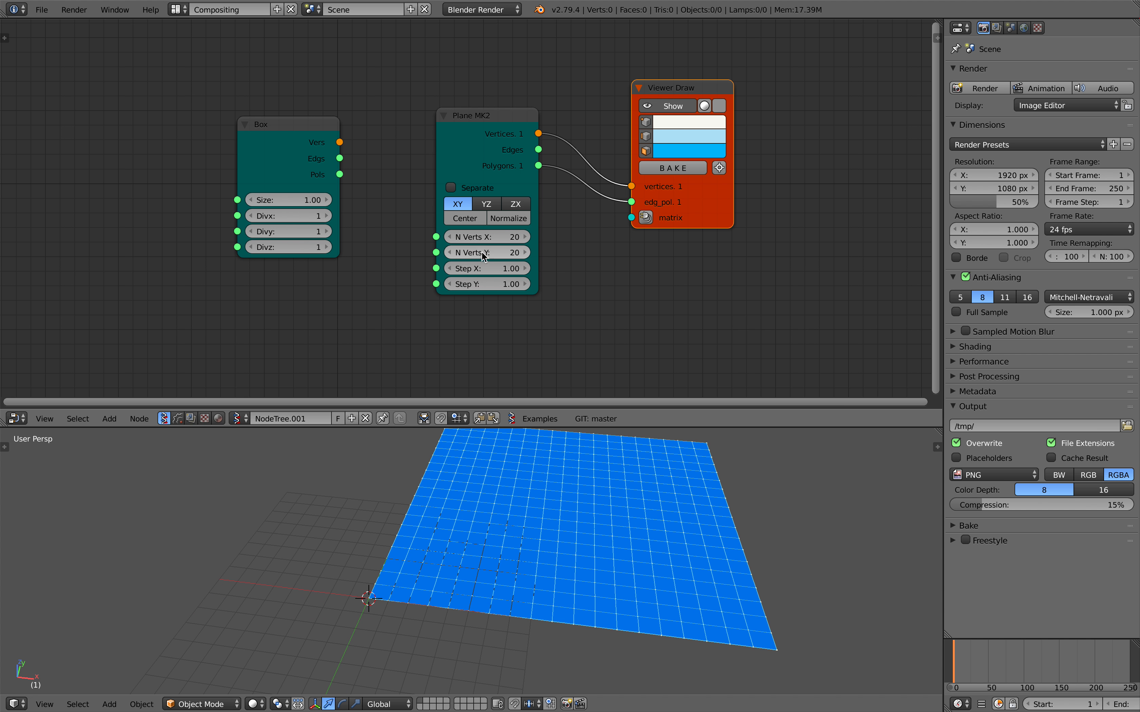
left_click(465, 218)
scroll(490, 481, "down", 2)
middle_click_drag(467, 495, 564, 482, "shift")
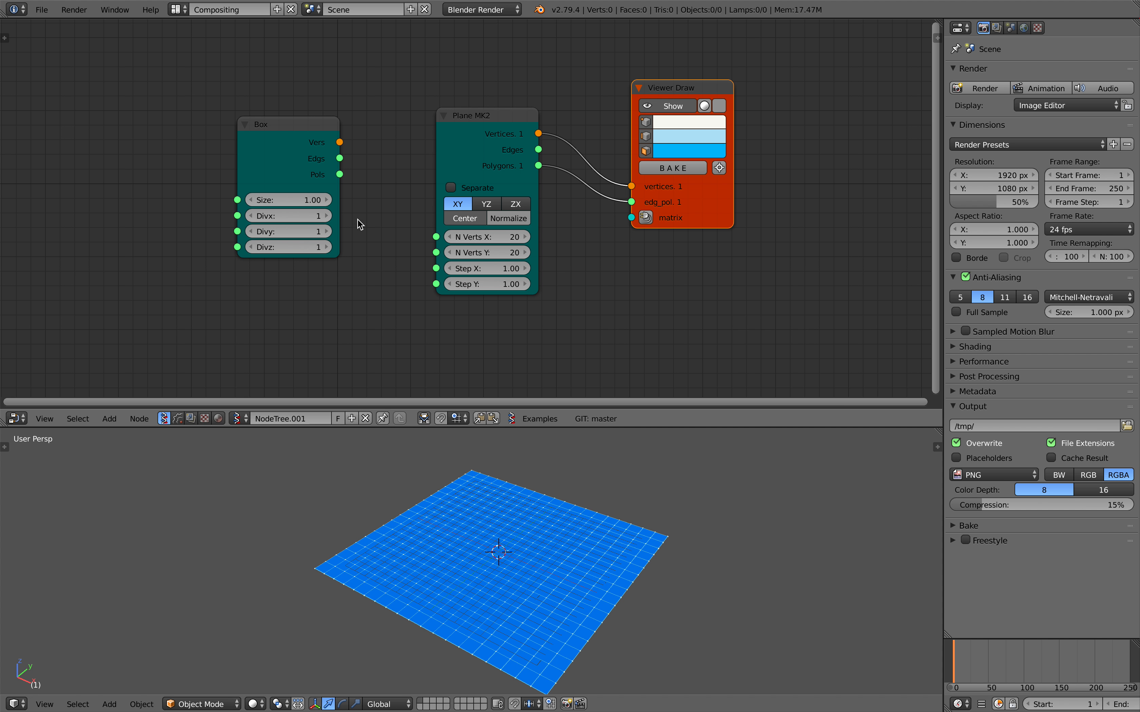
Place the Box node below the Plane MK2 node and connect a second Viewer Draw node to it.
left_click_drag(315, 149, 315, 247)
scroll(324, 234, "down", 1)
left_click_drag(475, 126, 305, 96)
left_click_drag(306, 222, 404, 248)
key("ctrl+s")
left_click(404, 247)
right_click(395, 231)
left_click(399, 231)
left_click_drag(520, 232, 657, 247)
Change the polygon color in the box's Viewer Draw node to pink.
left_click(662, 306)
left_click_drag(681, 200, 690, 202)
key("ctrl+s")
left_click(547, 237)
Set the Box node's Size to 6.58 and its Divx, Divy and Divz to 10.
left_click_drag(395, 298, 466, 297)
key("ctrl+s")
left_click(399, 305)
middle_click_drag(409, 312, 387, 303)
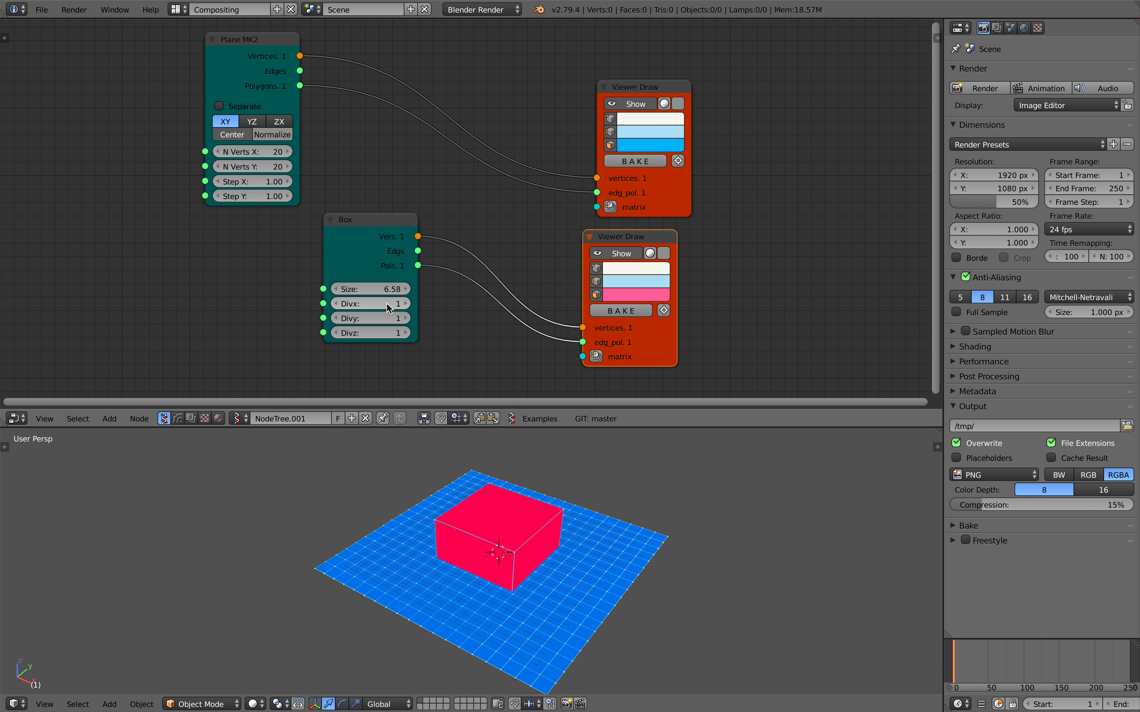
left_click_drag(386, 303, 386, 333)
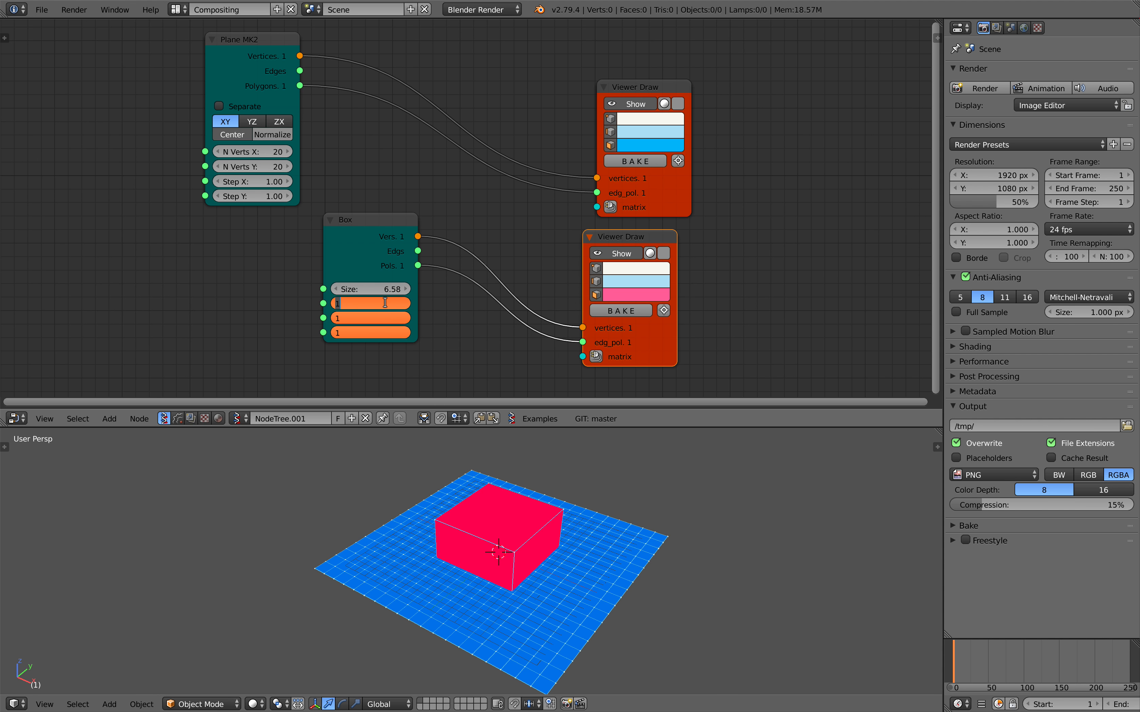
type("10")
key("Return")
mouse_move(524, 530)
middle_mouse_down()
mouse_move(528, 457)
mouse_move(485, 524)
mouse_move(461, 532)
mouse_move(459, 505)
mouse_move(473, 498)
middle_mouse_up()
key("ctrl+s")
left_click(481, 490)
Rearrange the Box node and its Viewer Draw node to free space for another node beyond the viewers.
left_click_drag(623, 238, 605, 237)
left_click_drag(380, 231, 289, 242)
mouse_move(426, 227)
middle_mouse_down()
mouse_move(213, 219)
mouse_move(285, 236)
middle_mouse_up()
scroll(348, 233, "down", 1)
key("ctrl+s")
left_click(347, 234)
Add an overlap_polygons node beside the Viewer Draw nodes and widen it.
key("alt+space")
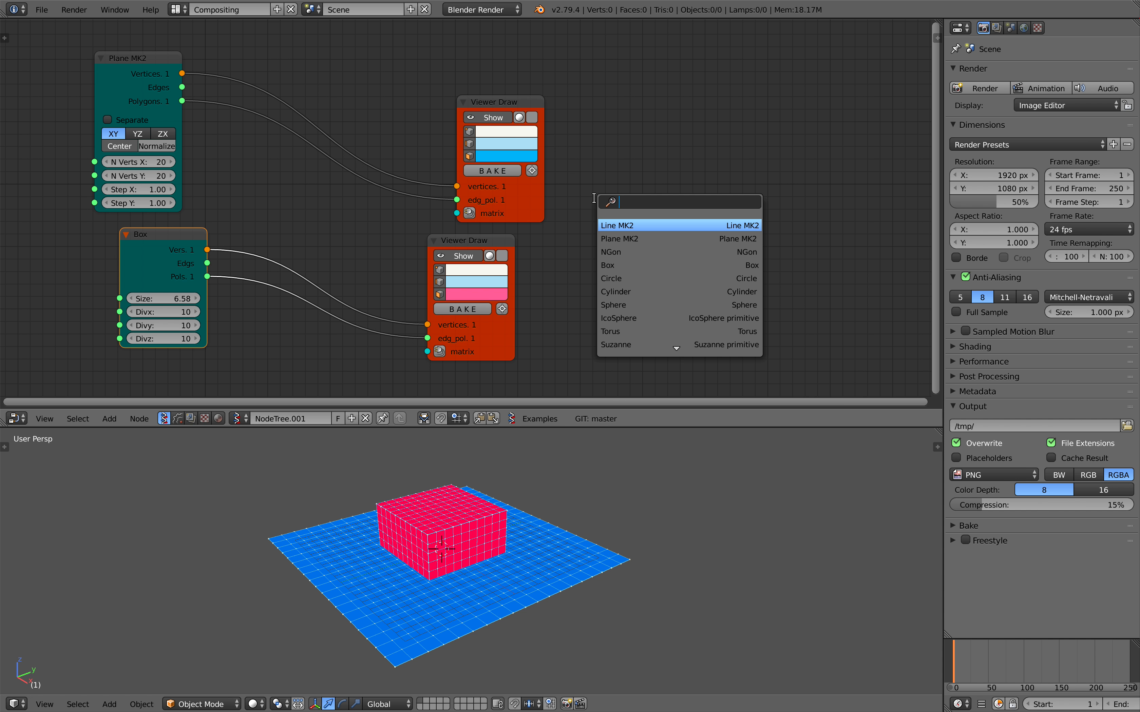
type("over")
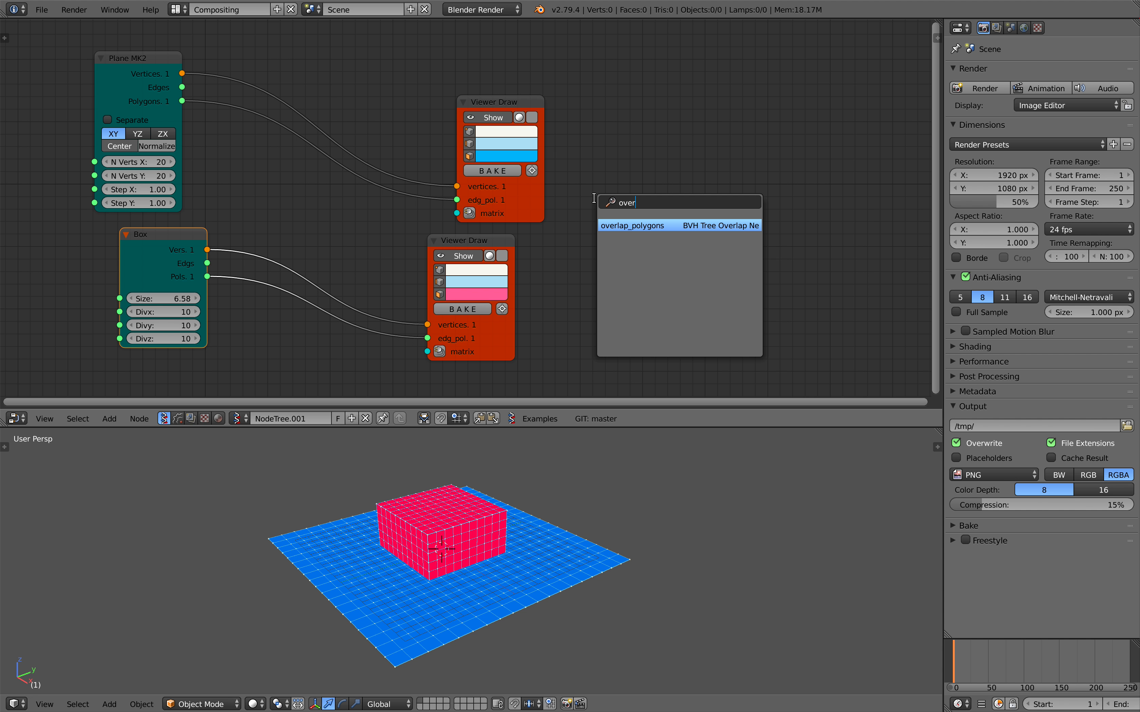
key("Return")
left_click(631, 167)
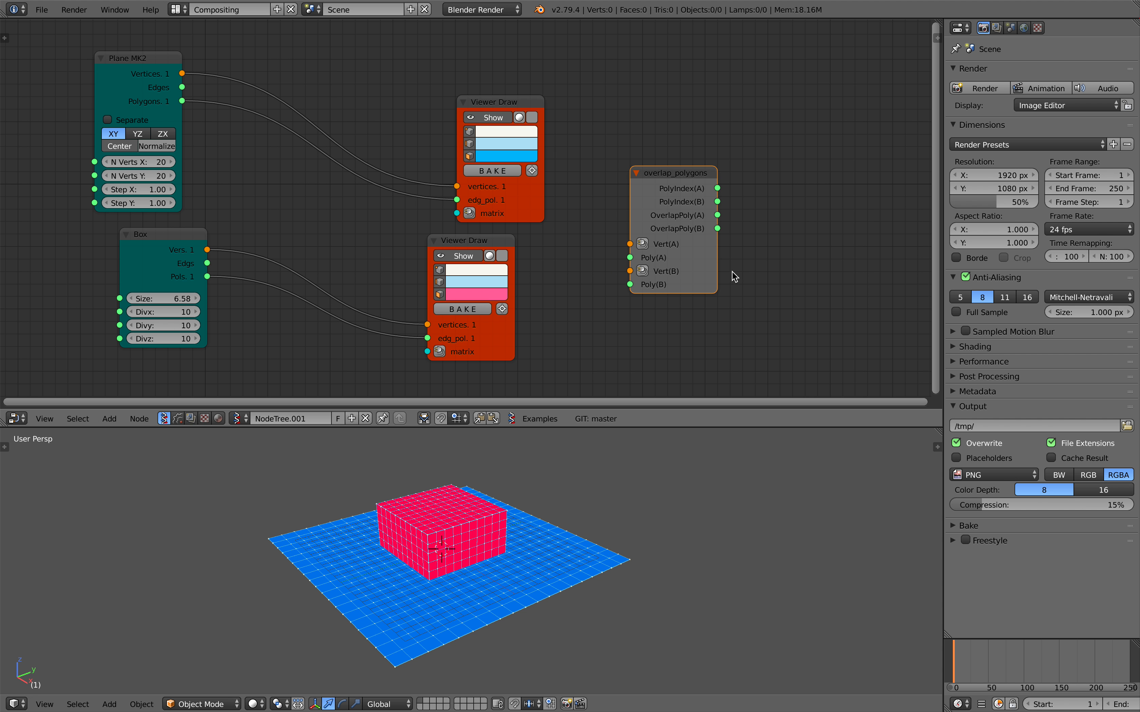
left_click_drag(717, 266, 768, 265)
left_click_drag(665, 227, 676, 211)
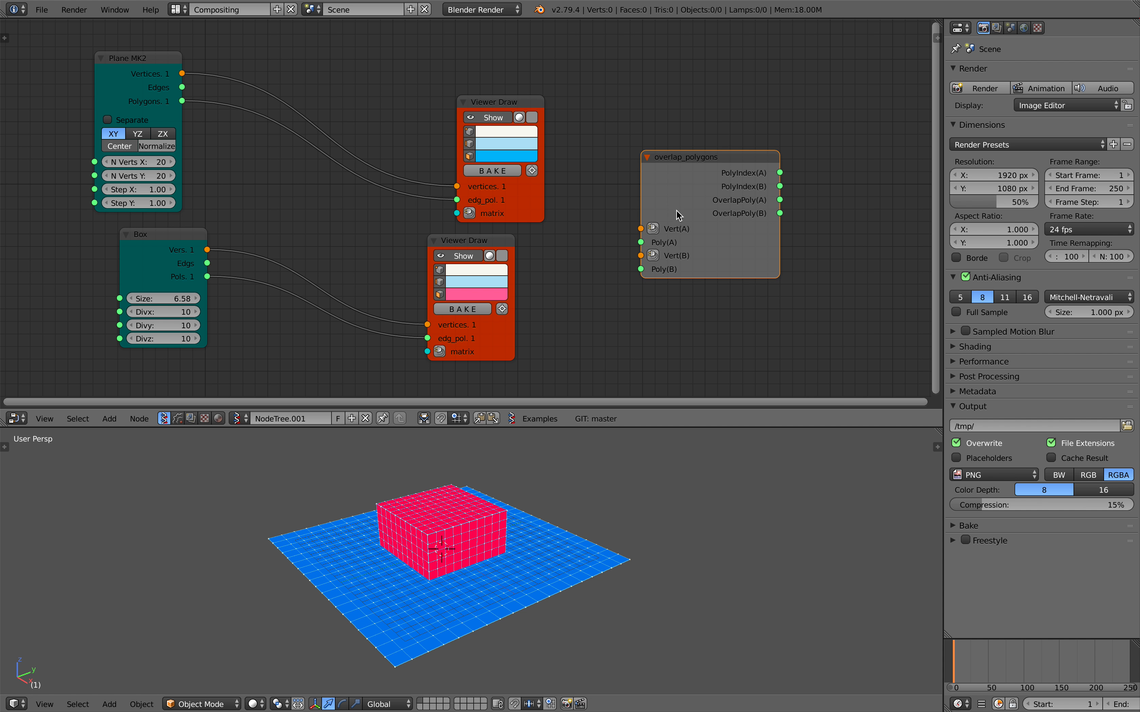
middle_click_drag(676, 211, 630, 216)
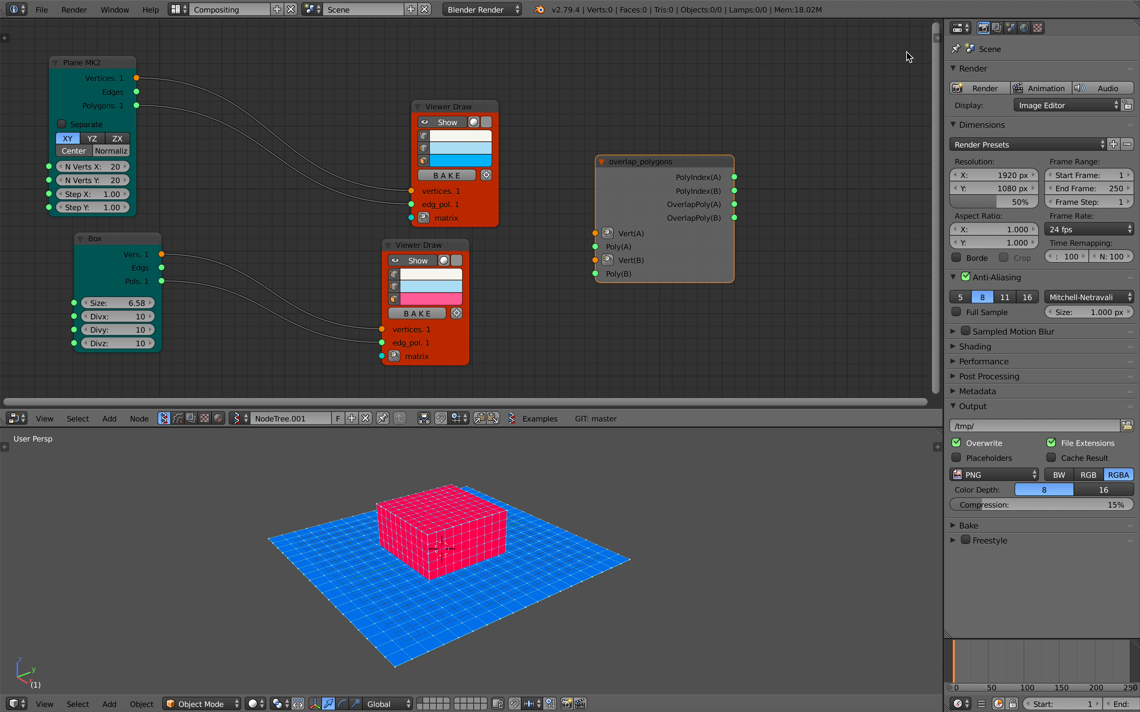
Show the overlap_polygons node's properties in the node editor sidebar.
left_click(935, 40)
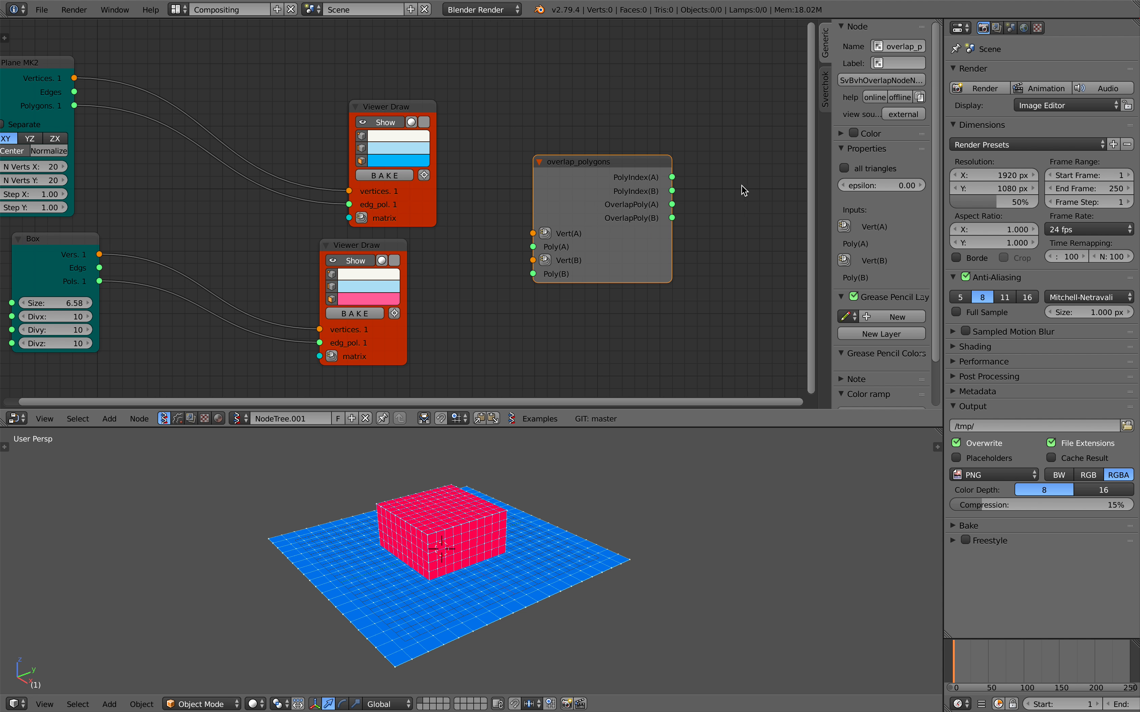
scroll(746, 189, "down", 1)
middle_click_drag(746, 188, 719, 180)
key("ctrl+s")
left_click(718, 169)
Connect the plane's vertices and polygons to Vert(A) and Poly(A), and the box's to Vert(B) and Poly(B).
middle_click_drag(562, 202, 574, 190)
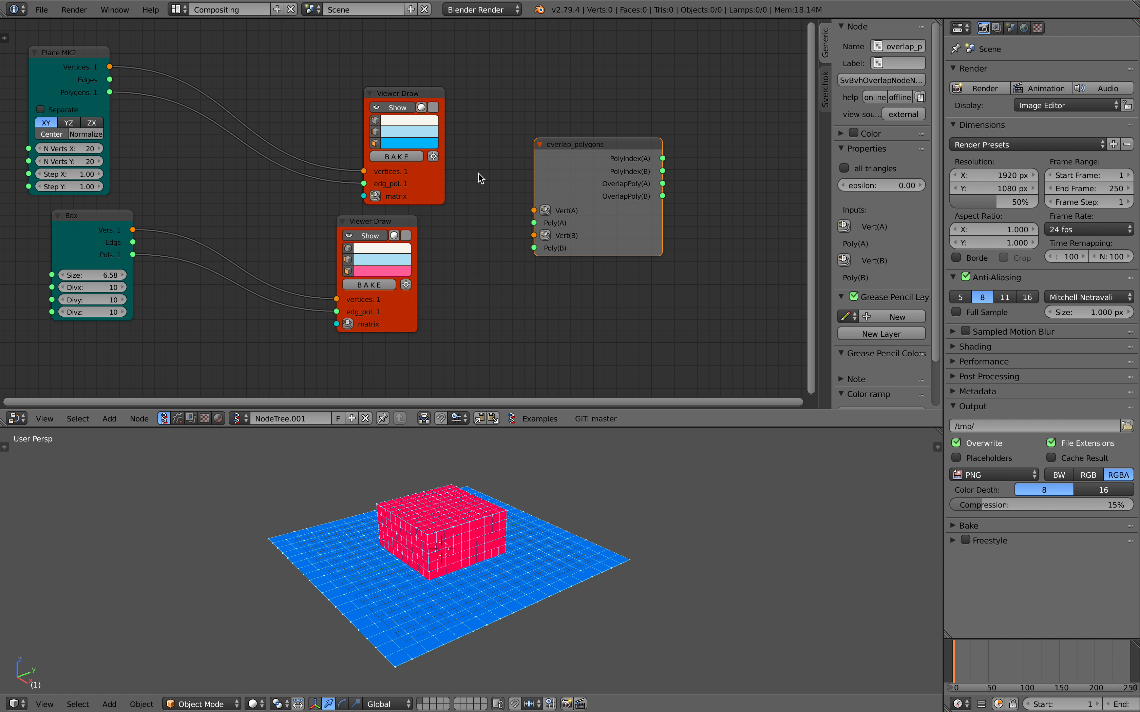
left_click_drag(110, 67, 117, 96)
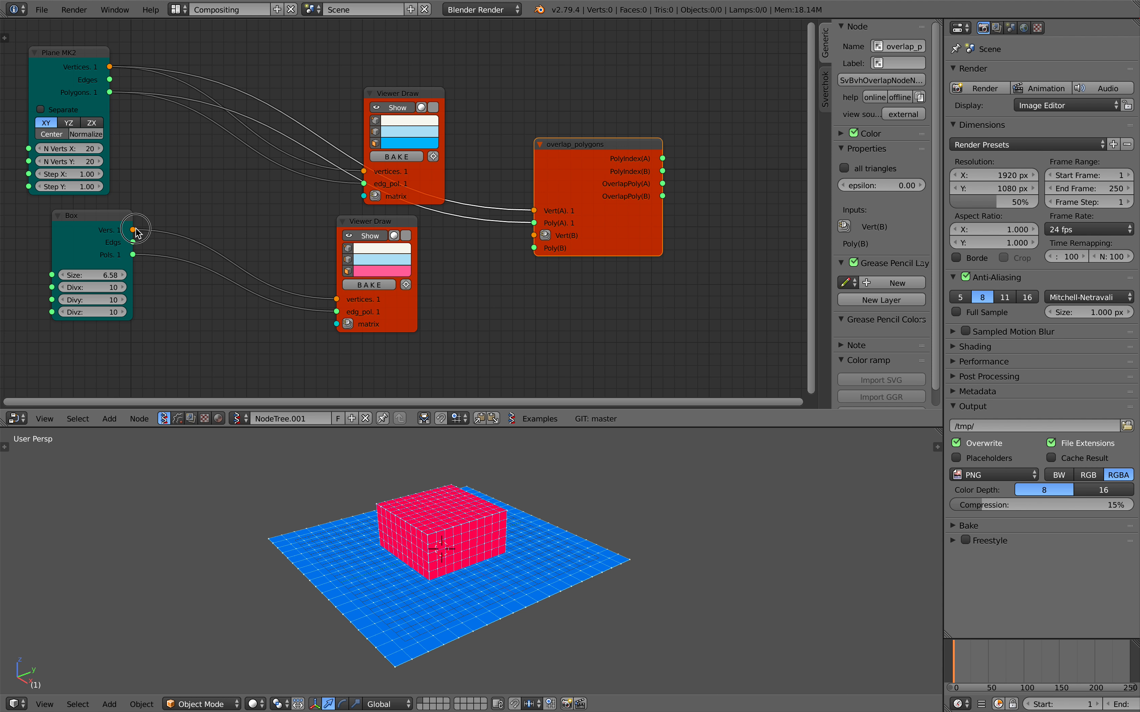
left_click_drag(133, 230, 533, 235)
left_click_drag(534, 248, 134, 255)
Move the plane's Viewer Draw node up, duplicate it and place the copy on the output side of overlap_polygons.
middle_click_drag(569, 155, 496, 161)
left_click_drag(490, 174, 505, 180)
mouse_move(334, 98)
left_mouse_down()
mouse_move(386, 51)
mouse_move(335, 53)
left_mouse_up()
key("ctrl+s")
left_click(381, 59)
key("shift+d")
left_click(720, 107)
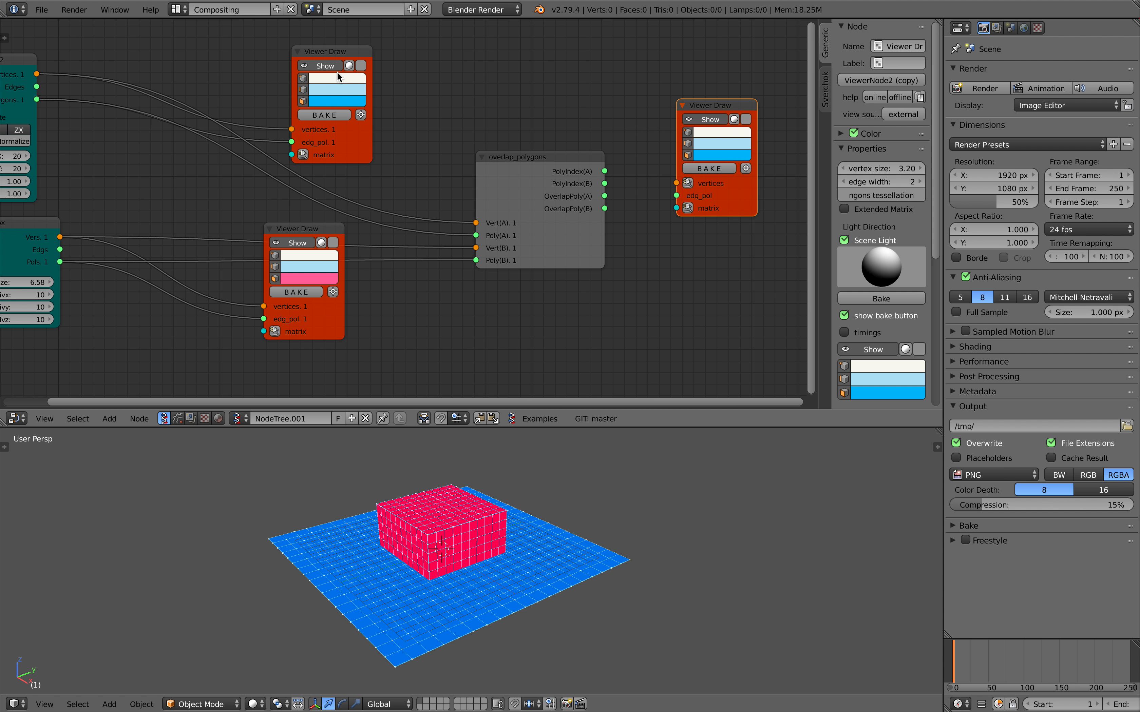
Switch the plane's and the box's Viewer Draw nodes from solid to transparent wire-style display.
scroll(327, 66, "up", 1)
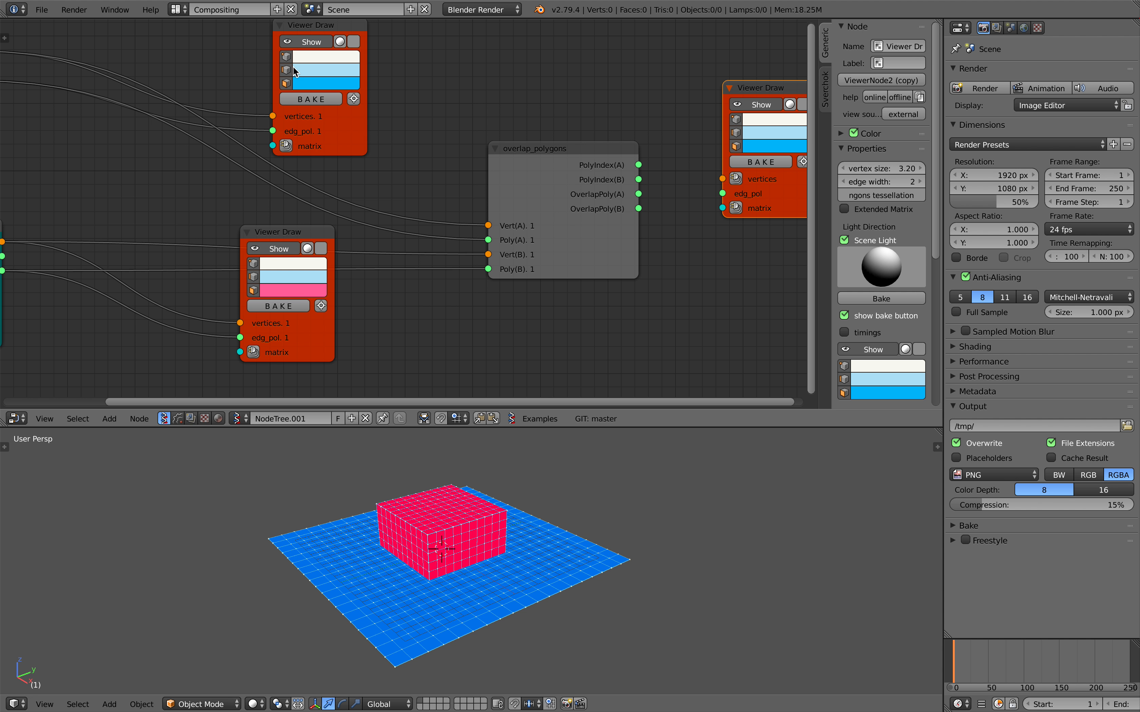
scroll(335, 57, "down", 1)
left_click(346, 54)
left_click(346, 54)
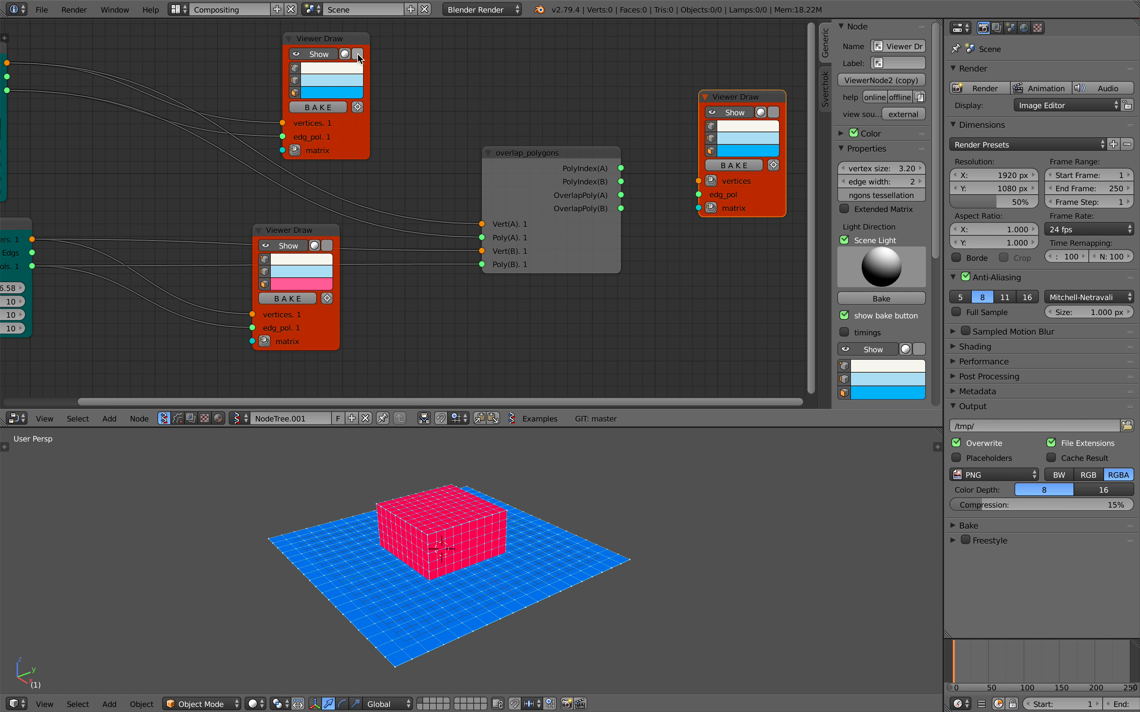
left_click(346, 55)
left_click(346, 55)
left_click(345, 55)
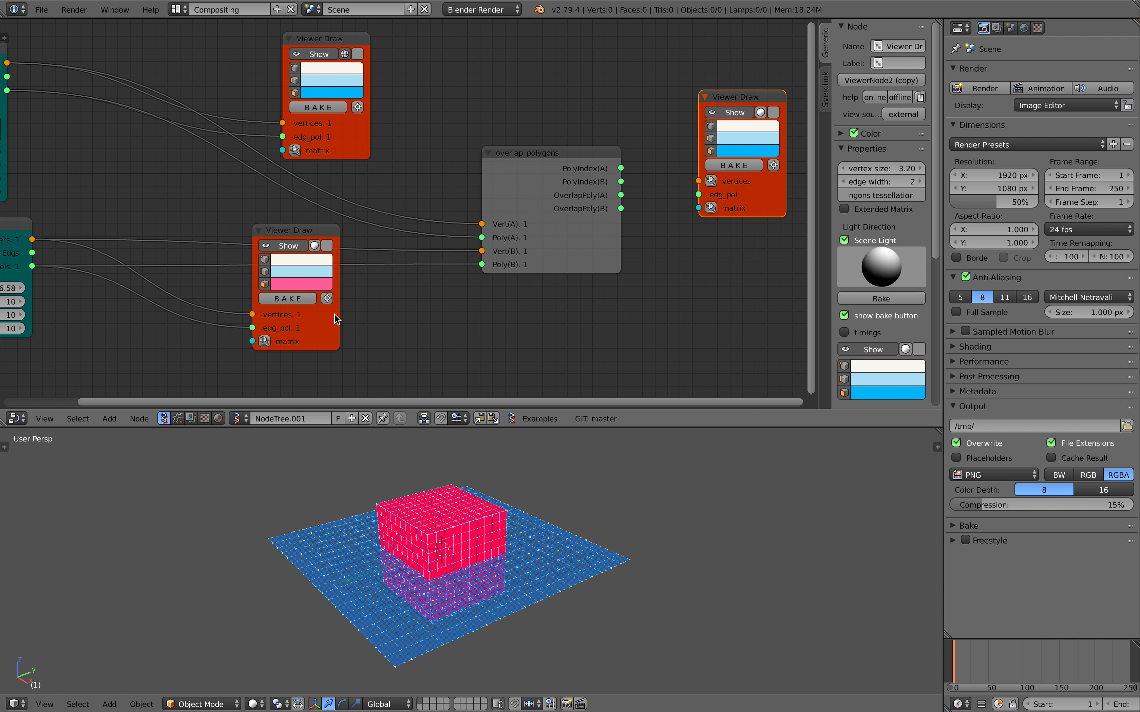
left_click(314, 245)
mouse_move(525, 511)
middle_mouse_down()
mouse_move(544, 504)
mouse_move(504, 488)
mouse_move(497, 521)
middle_mouse_up()
scroll(541, 505, "up", 2)
Connect OverlapPoly(A) to the duplicated Viewer Draw's edg_pol input and the plane's Vertices to its vertices input.
middle_click_drag(504, 270, 386, 282)
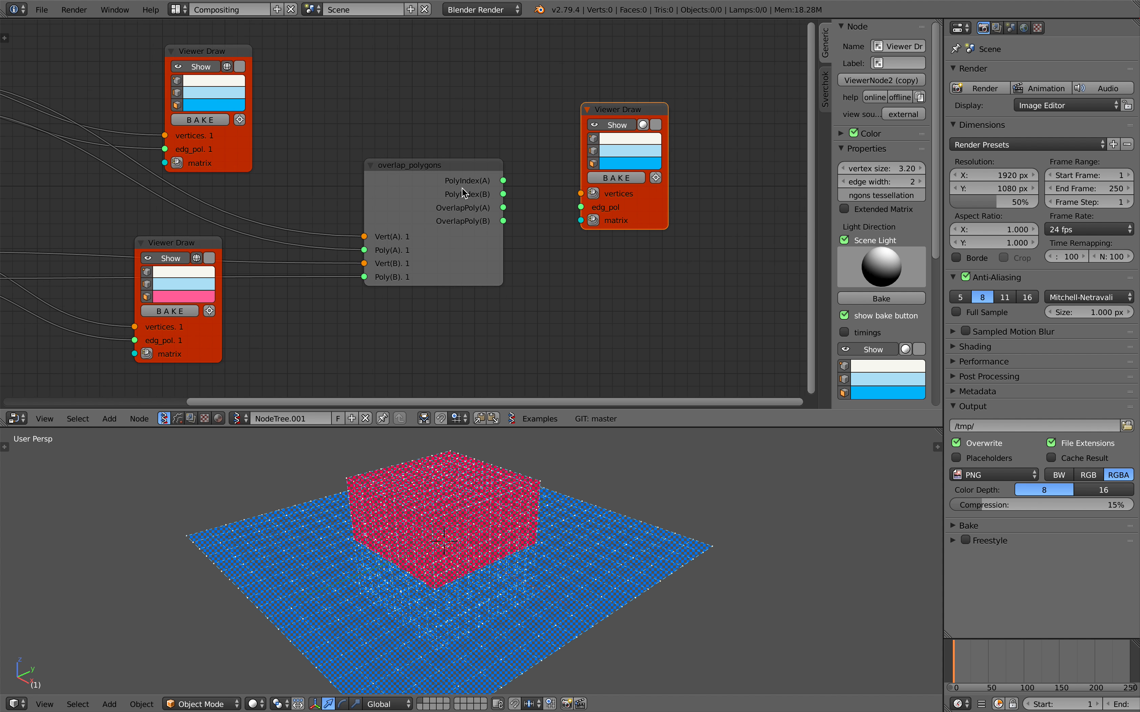
scroll(460, 187, "up", 1)
left_click_drag(451, 181, 431, 168)
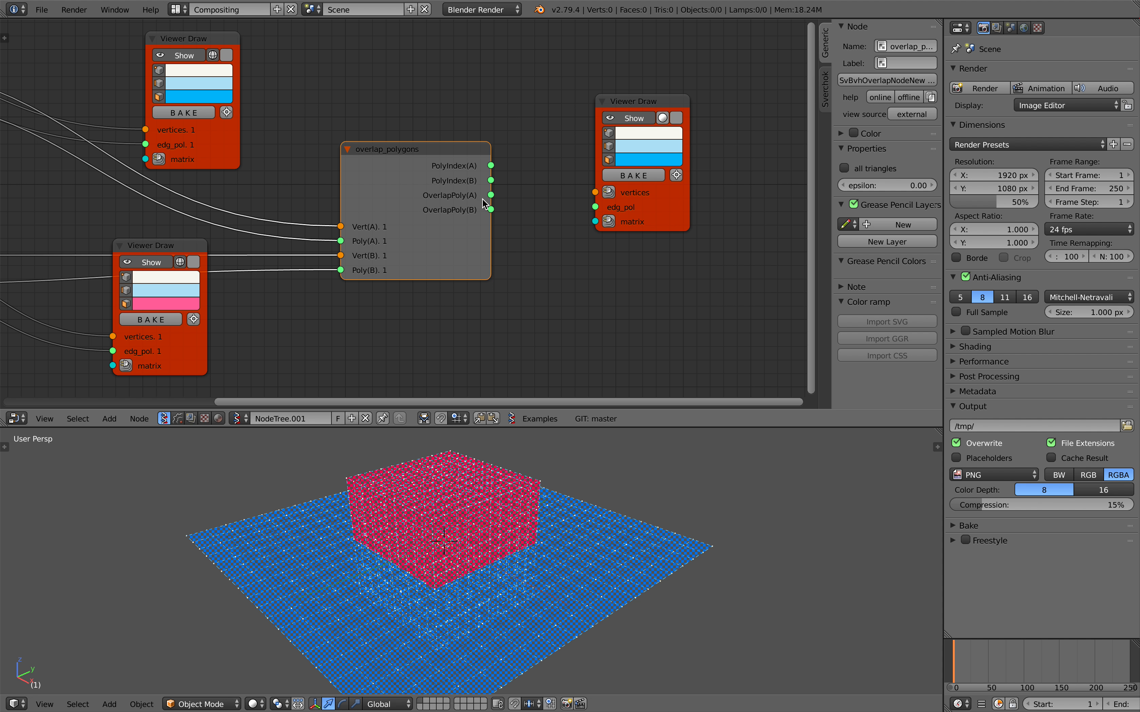
left_click_drag(491, 195, 595, 207)
left_click_drag(414, 158, 414, 170)
scroll(444, 216, "down", 2)
middle_click_drag(391, 199, 425, 197)
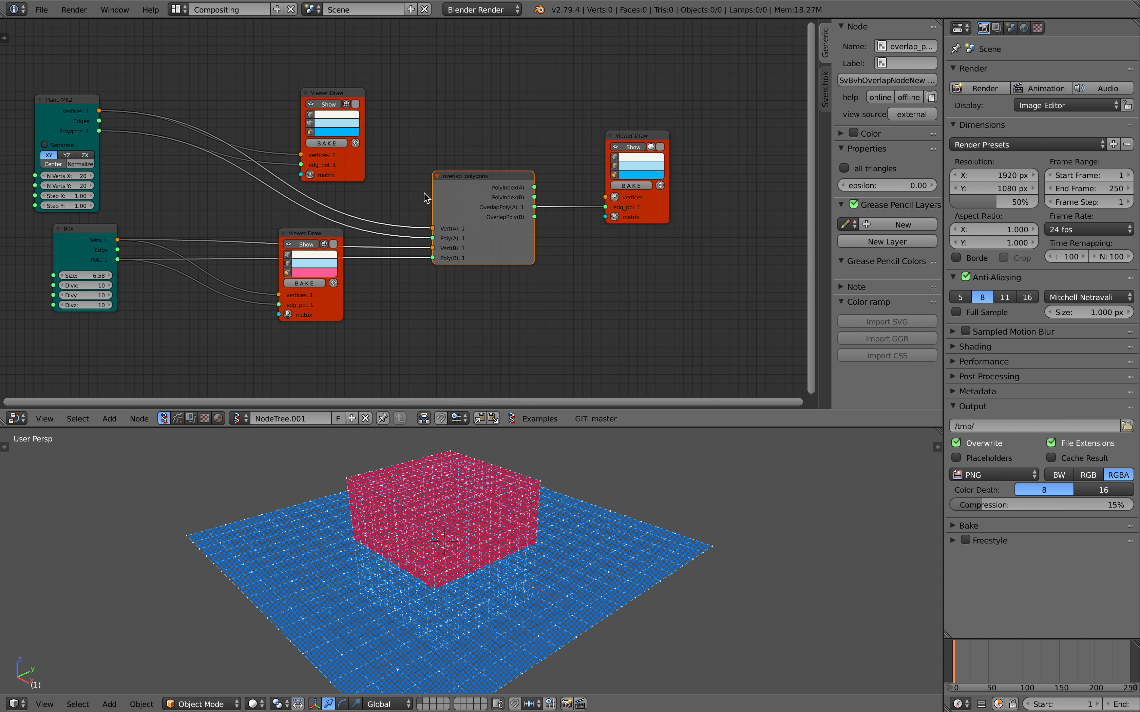
mouse_move(100, 111)
left_mouse_down()
mouse_move(379, 117)
mouse_move(569, 173)
mouse_move(606, 198)
left_mouse_up()
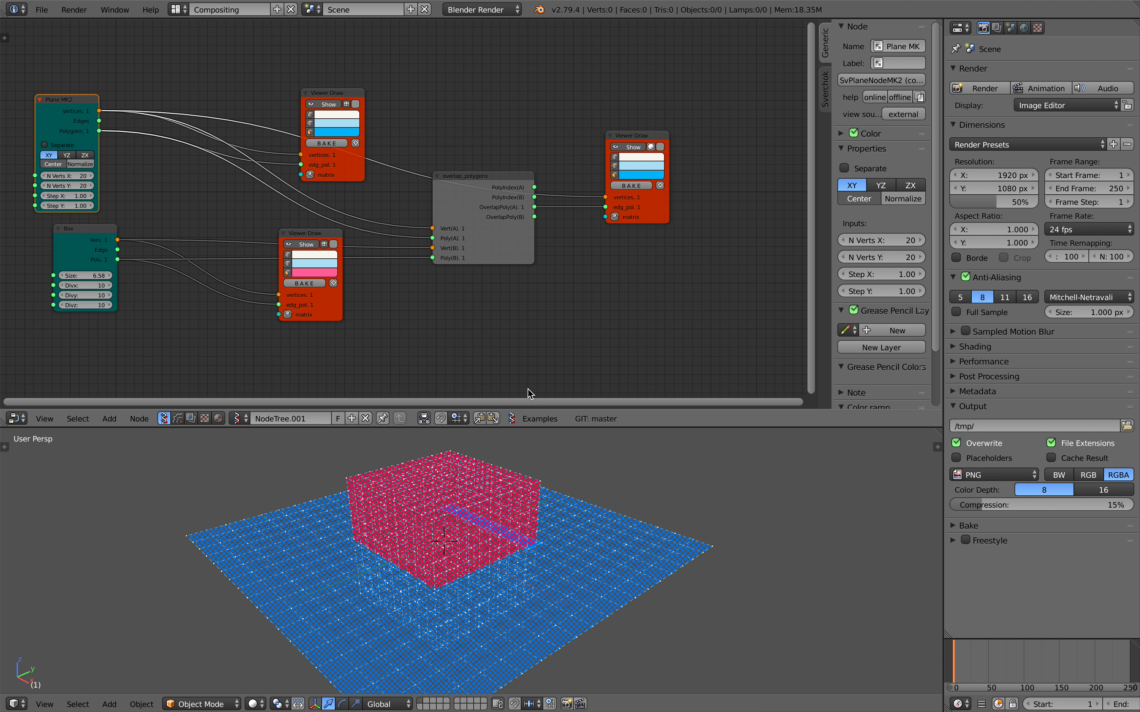
Change the polygon color in the overlap result's Viewer Draw node to bright green.
mouse_move(507, 450)
middle_mouse_down()
mouse_move(484, 486)
mouse_move(424, 513)
middle_mouse_up()
left_click(648, 175)
left_click(633, 109)
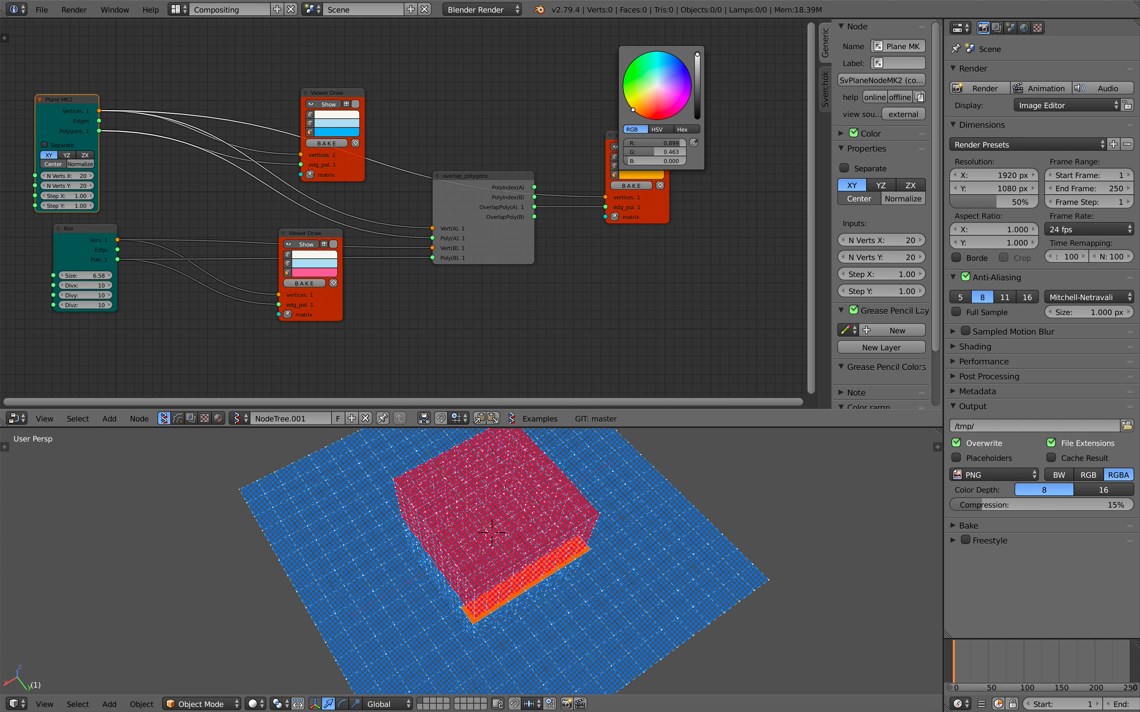
left_click_drag(633, 109, 630, 90)
middle_click_drag(594, 634, 571, 533)
scroll(616, 580, "up", 3)
scroll(590, 572, "down", 1)
middle_click_drag(155, 309, 176, 294)
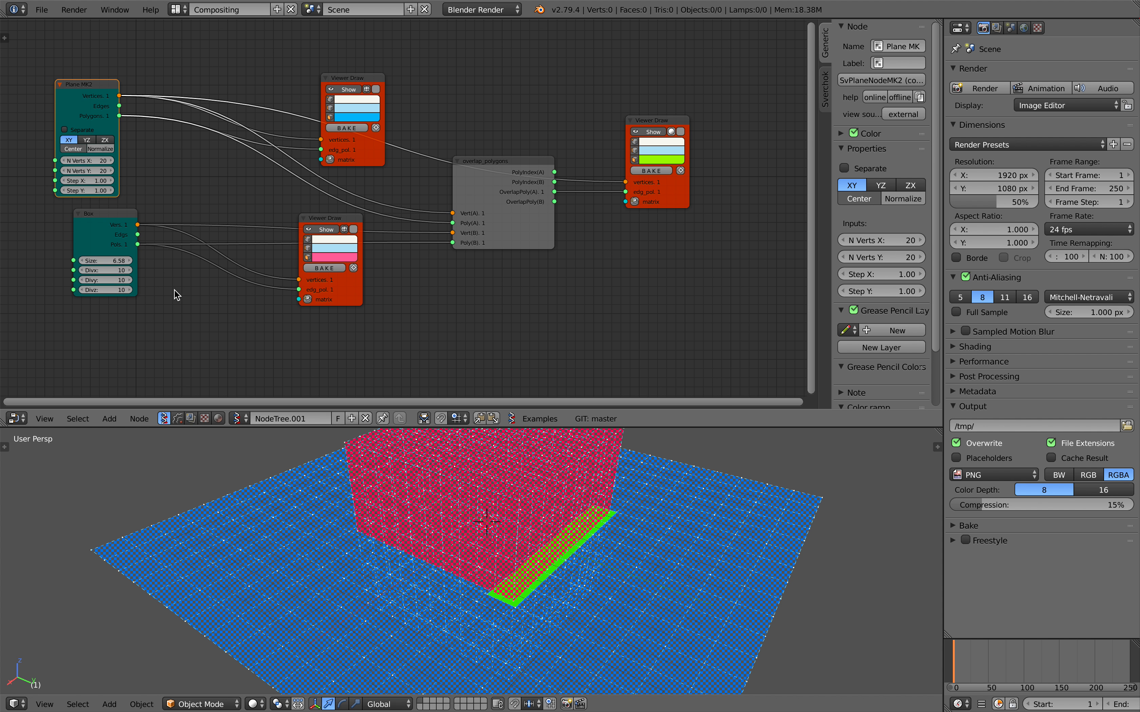
Set the box's Size to 6.78 and move the overlap_polygons node higher in the node tree.
mouse_move(102, 267)
left_mouse_down()
mouse_move(150, 266)
mouse_move(71, 267)
mouse_move(112, 261)
mouse_move(102, 260)
left_mouse_up()
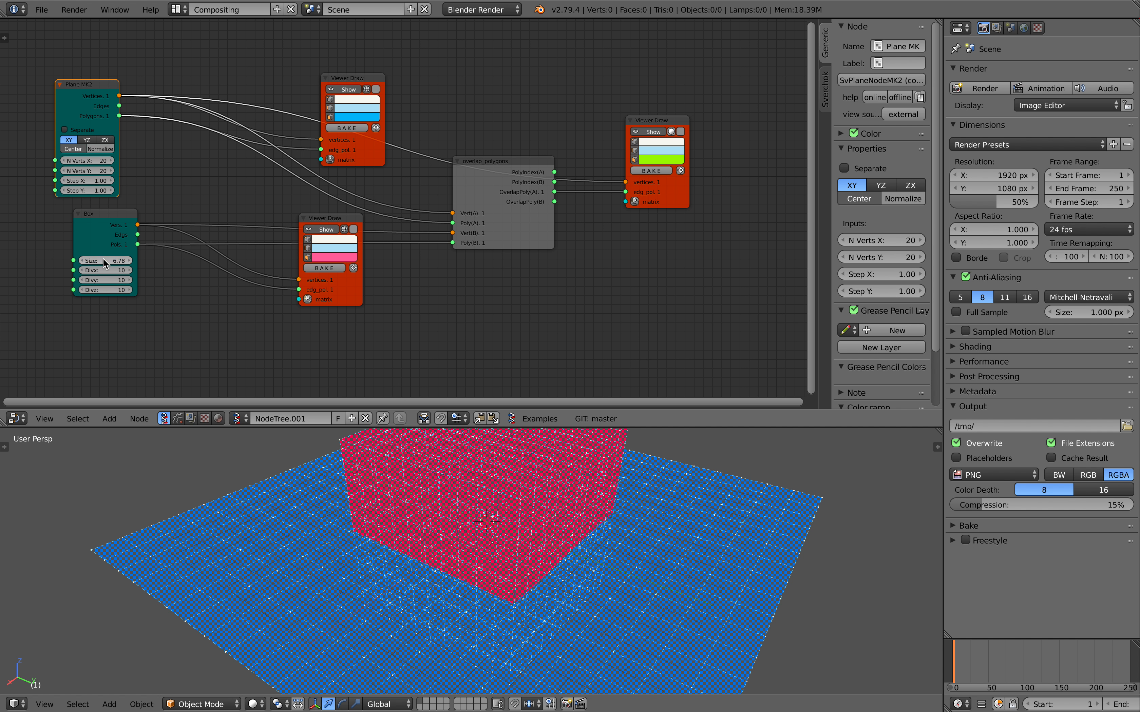
left_click_drag(533, 163, 534, 113)
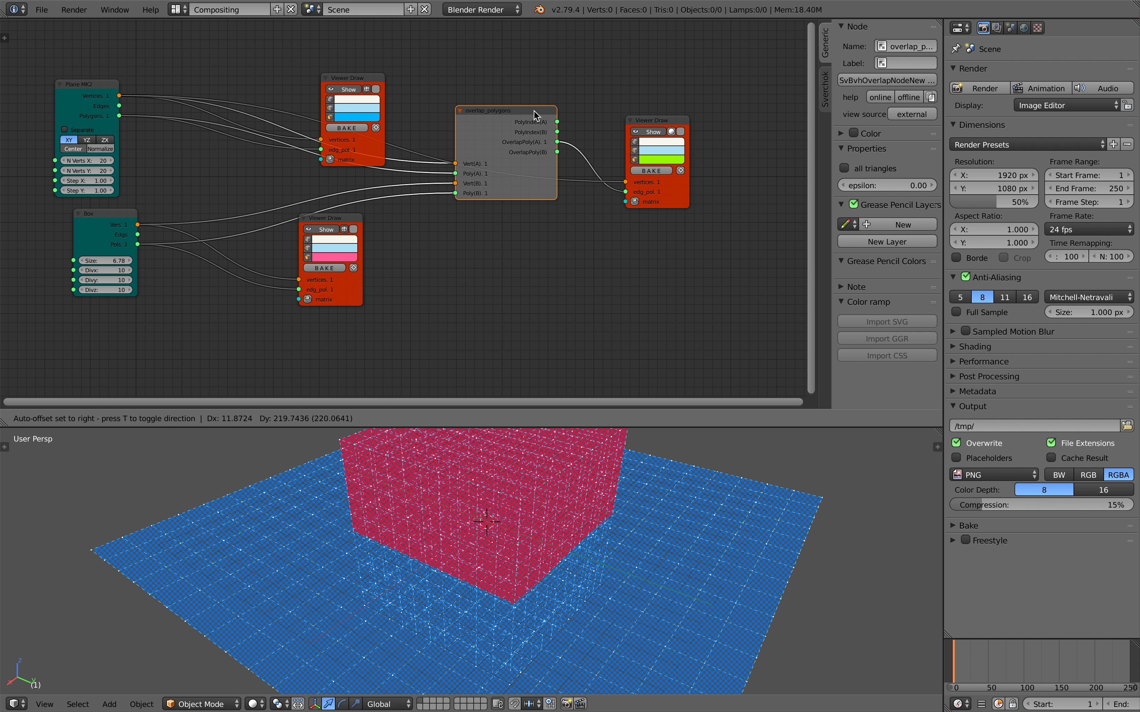
scroll(512, 169, "up", 3)
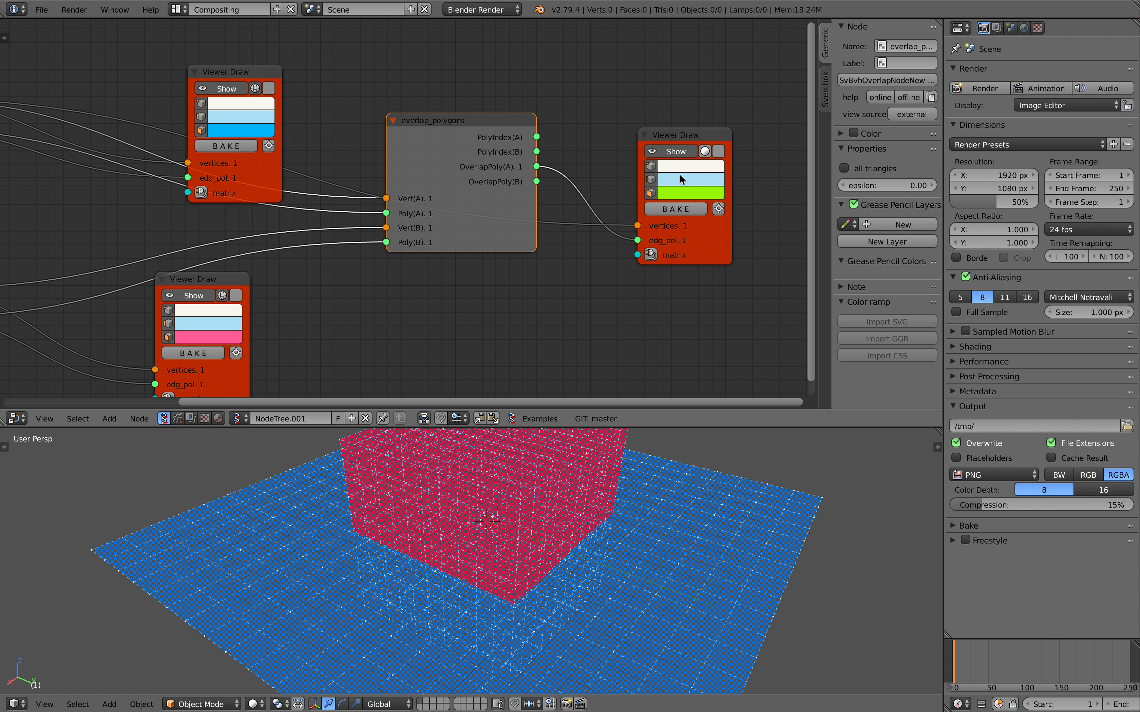
Toggle the all triangles option of overlap_polygons on and off and raise its epsilon to 1.38.
left_click(844, 168)
left_click(844, 169)
left_click(845, 169)
left_click(844, 169)
left_click(844, 169)
left_click(845, 170)
left_click_drag(876, 185, 881, 186)
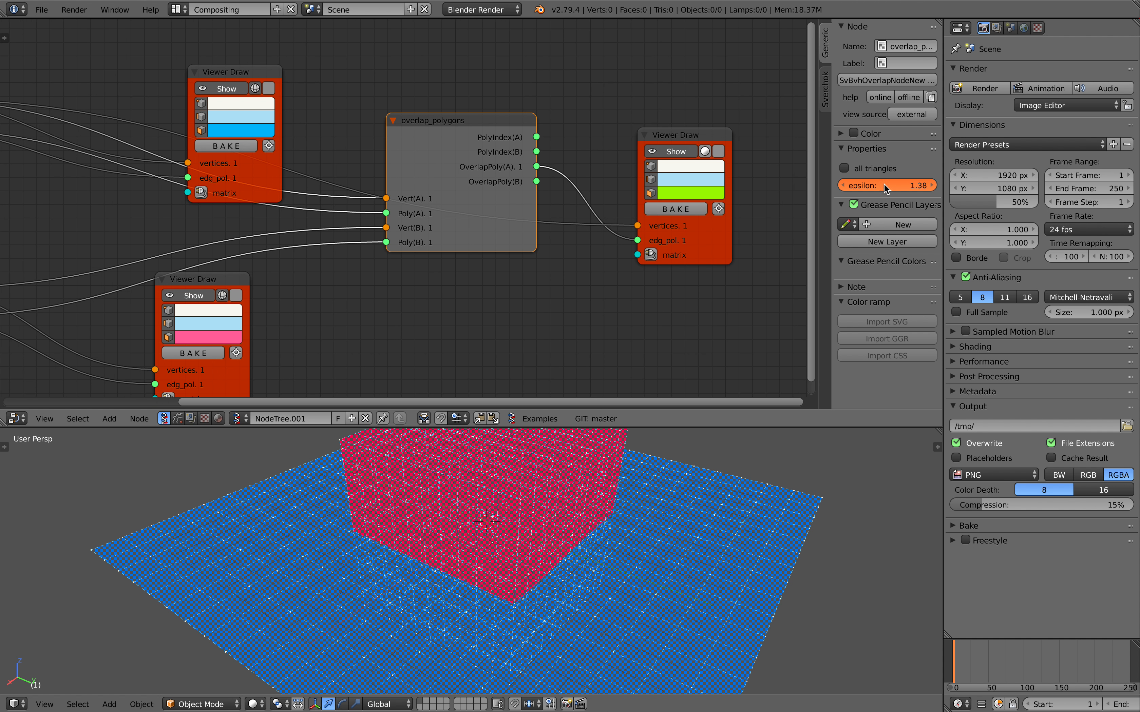
Set the plane's N Verts X and Y to 30 and its Step X and Step Y to 0.58.
scroll(791, 181, "down", 5)
scroll(262, 183, "up", 1)
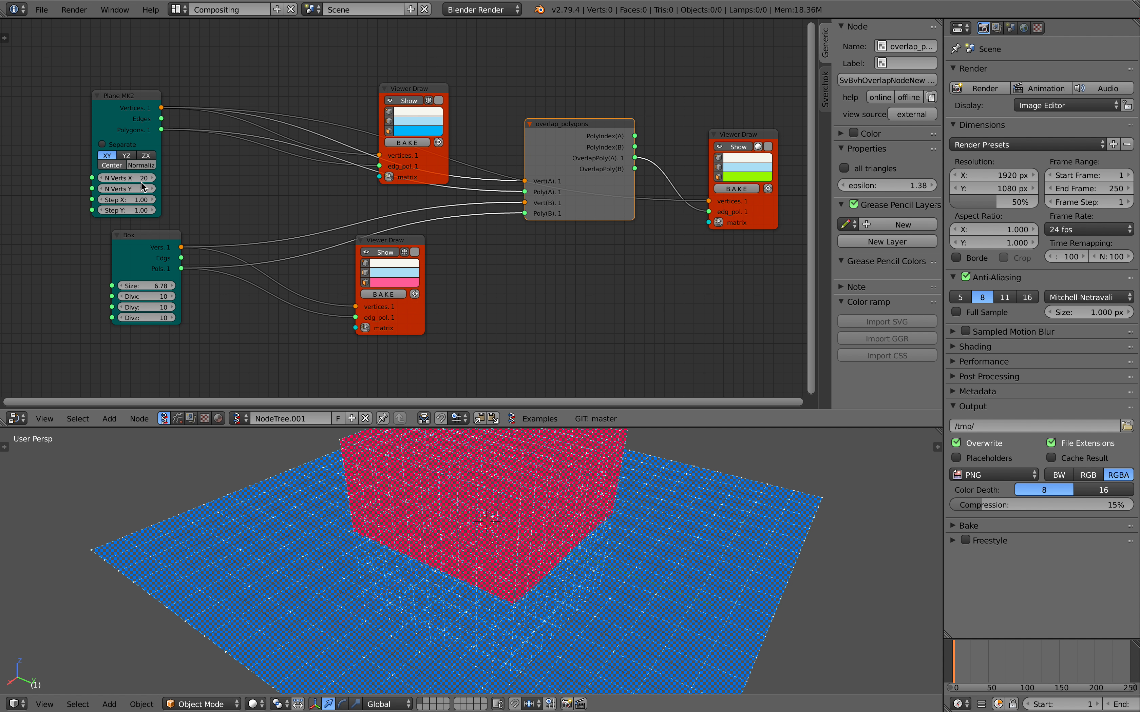
type("30")
key("Return")
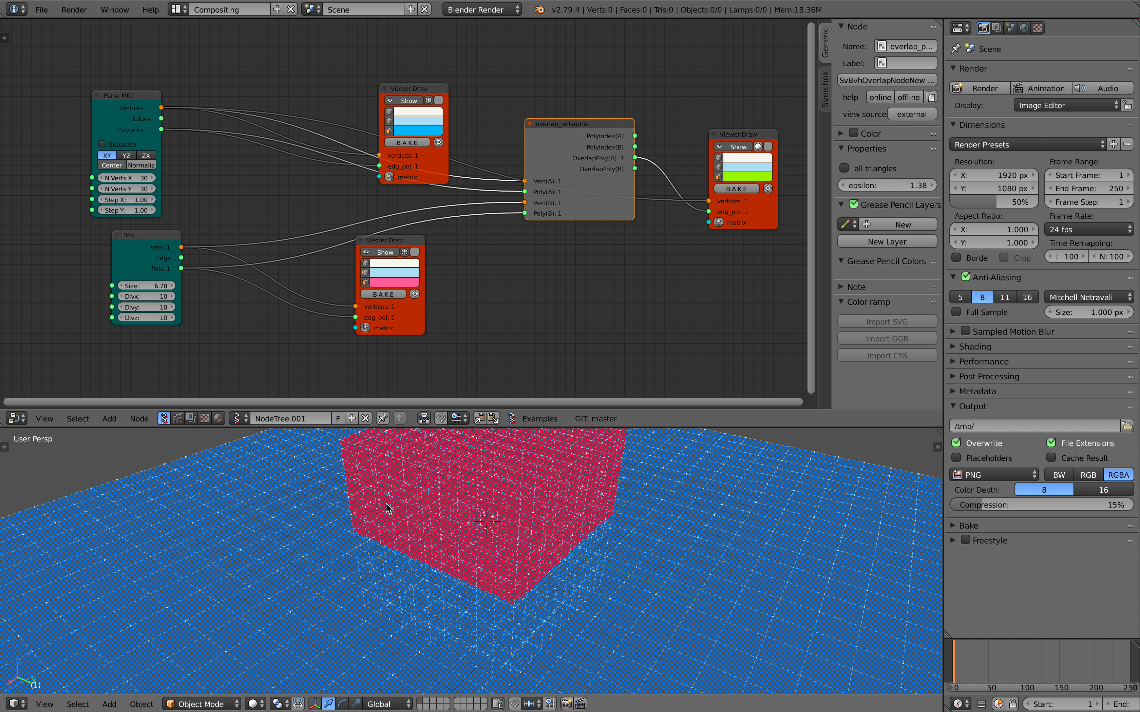
left_click_drag(142, 200, 105, 211)
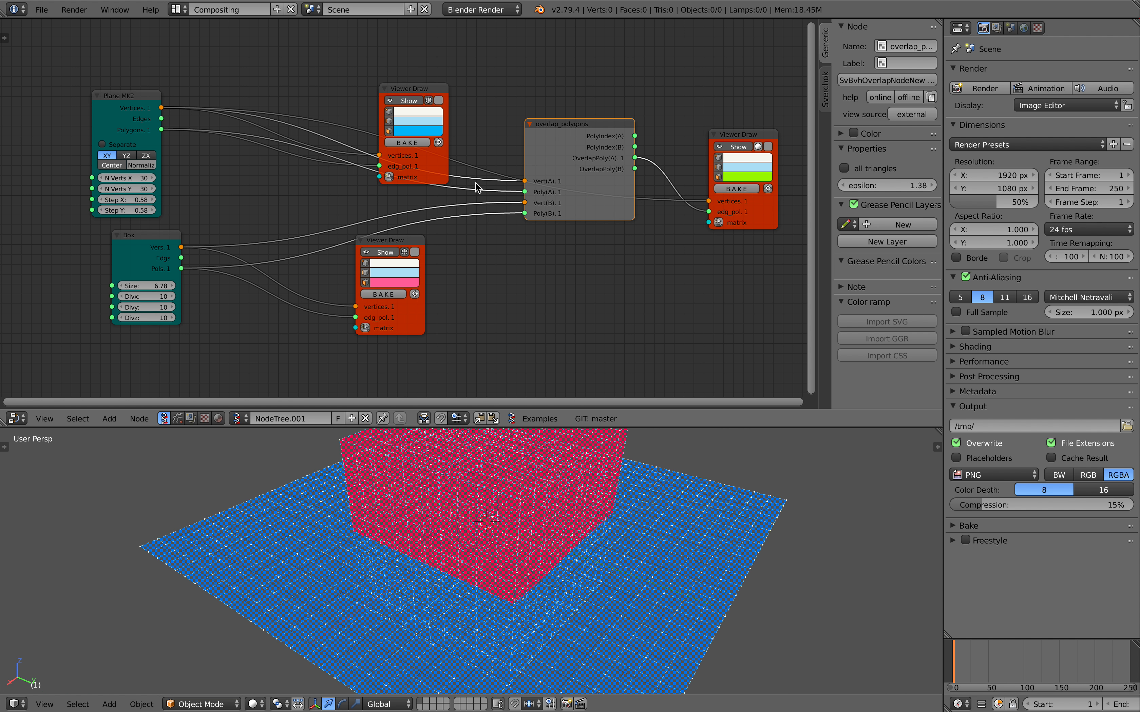
Move the plane's Viewer Draw node up and set the epsilon of overlap_polygons to 0.
middle_click_drag(476, 181, 474, 176)
left_click(401, 86)
left_click_drag(402, 86, 406, 54)
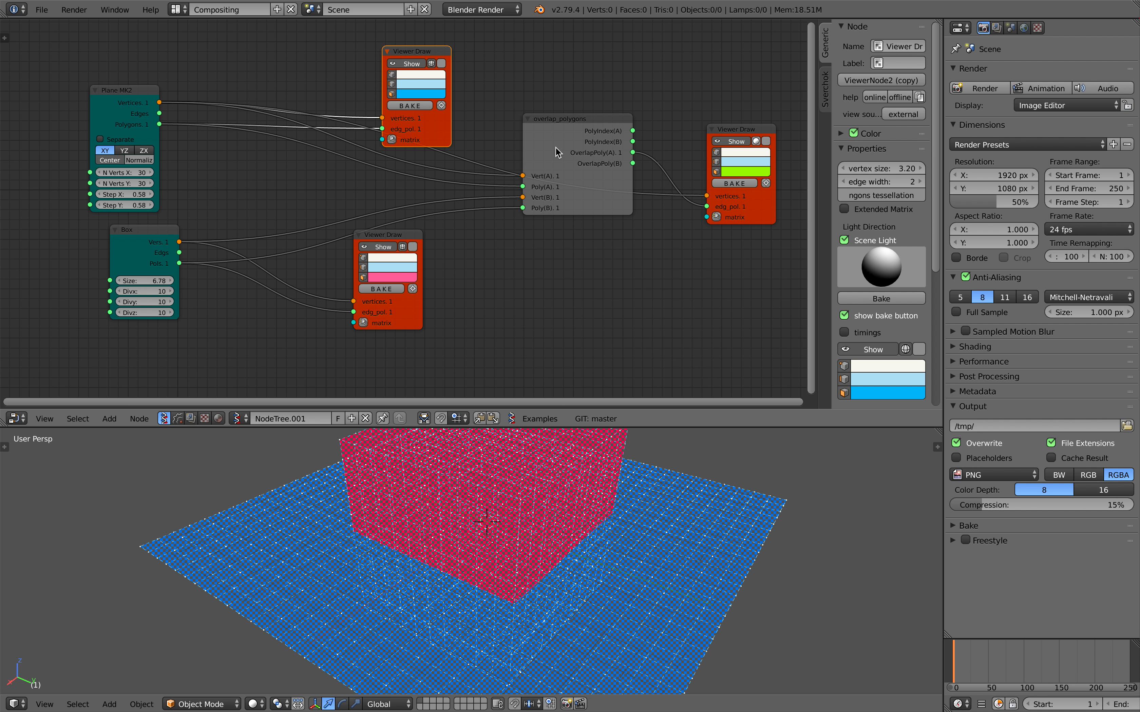
left_click(604, 132)
left_click(891, 185)
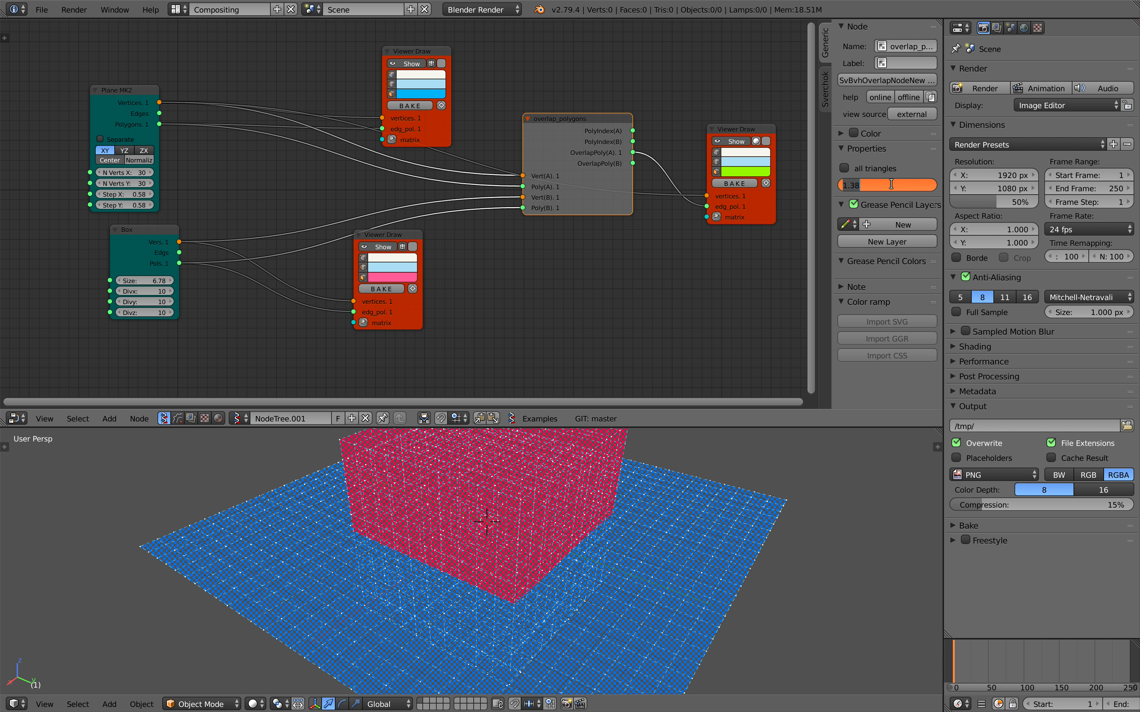
Enlarge the box to Size 7.20 and save over the existing blend file.
left_click_drag(144, 280, 168, 281)
key("ctrl+s")
left_click(493, 289)
Set the epsilon of overlap_polygons to 0.1, raise it to 0.46, and toggle all triangles on and off.
left_click_drag(885, 186, 885, 185)
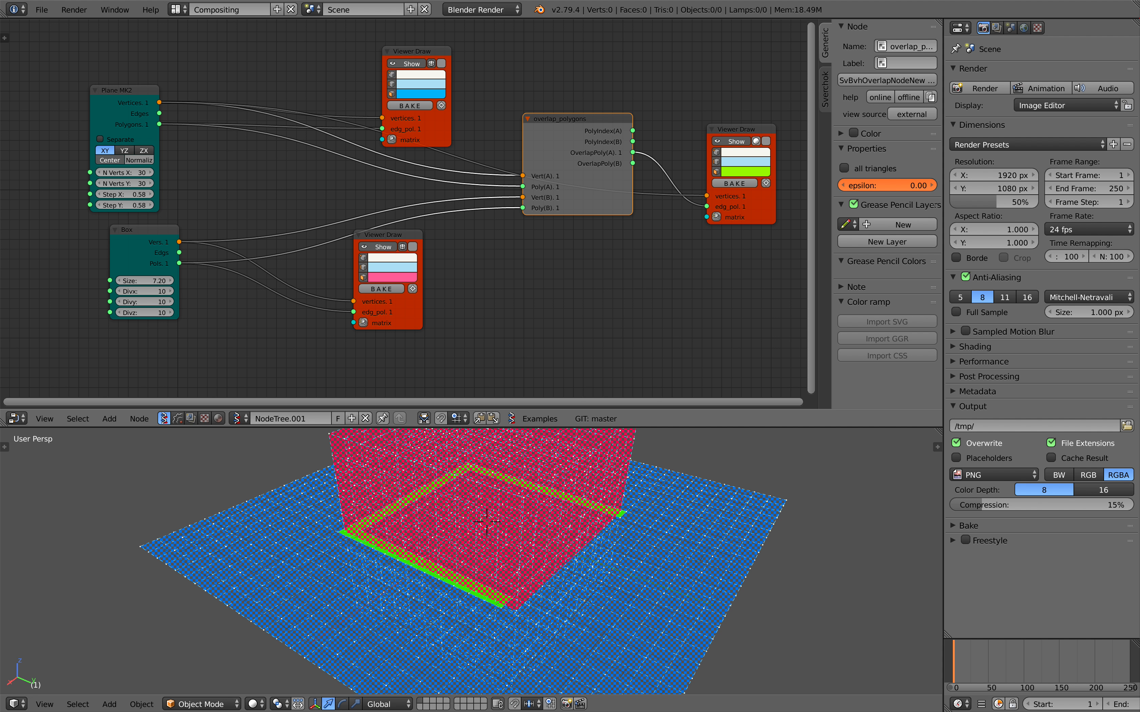
type("0.1")
key("Return")
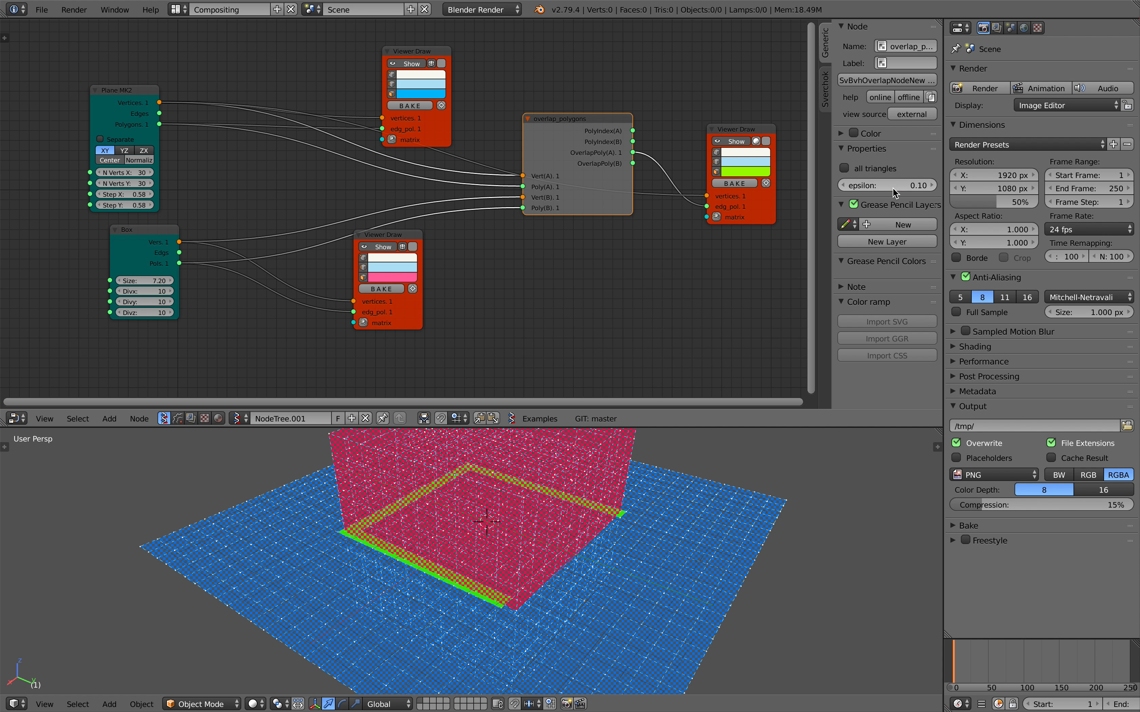
left_click_drag(887, 185, 905, 185)
left_click(862, 170)
left_click(861, 170)
left_click(861, 170)
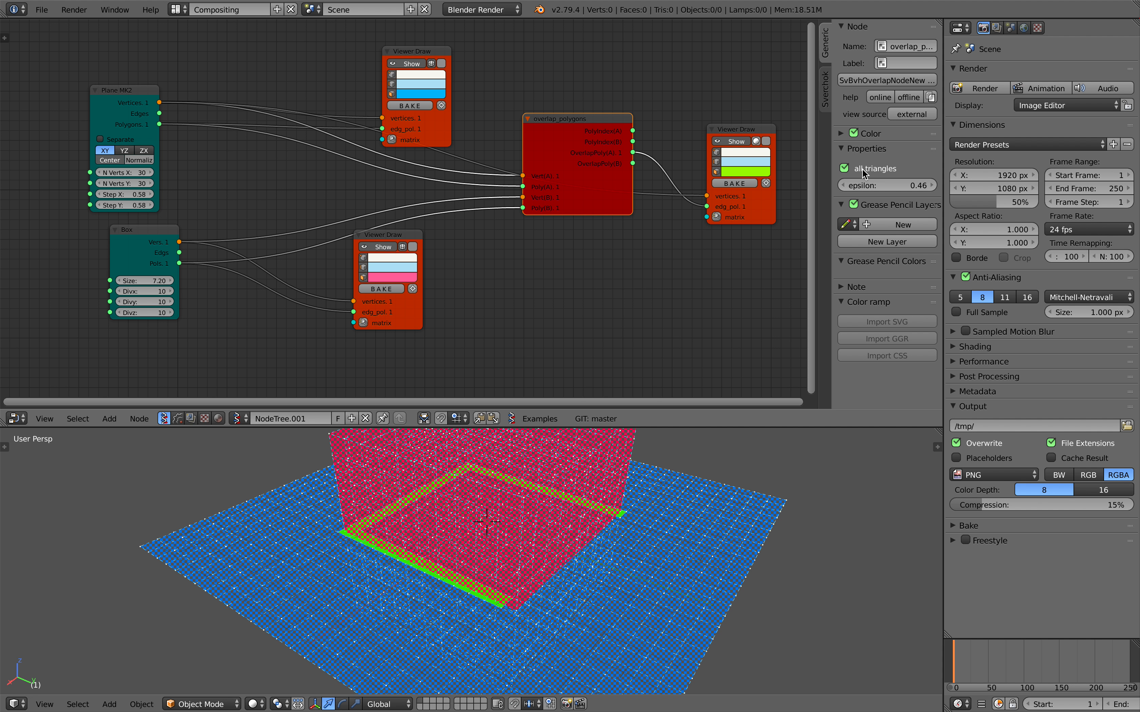
left_click(861, 170)
Move overlap_polygons down, and set the plane's Step X to 0.50 and the box's Size to 8.67.
mouse_move(631, 153)
left_mouse_down()
mouse_move(632, 110)
mouse_move(629, 184)
left_mouse_up()
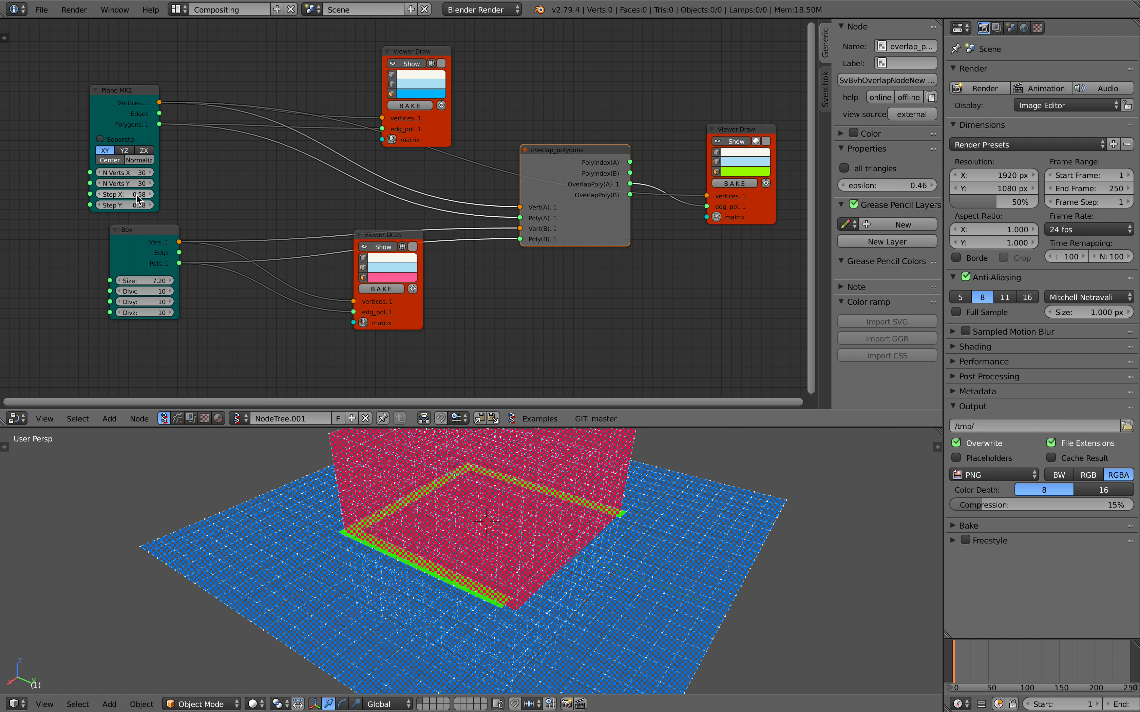
mouse_move(132, 194)
left_mouse_down()
mouse_move(144, 194)
mouse_move(124, 194)
left_mouse_up()
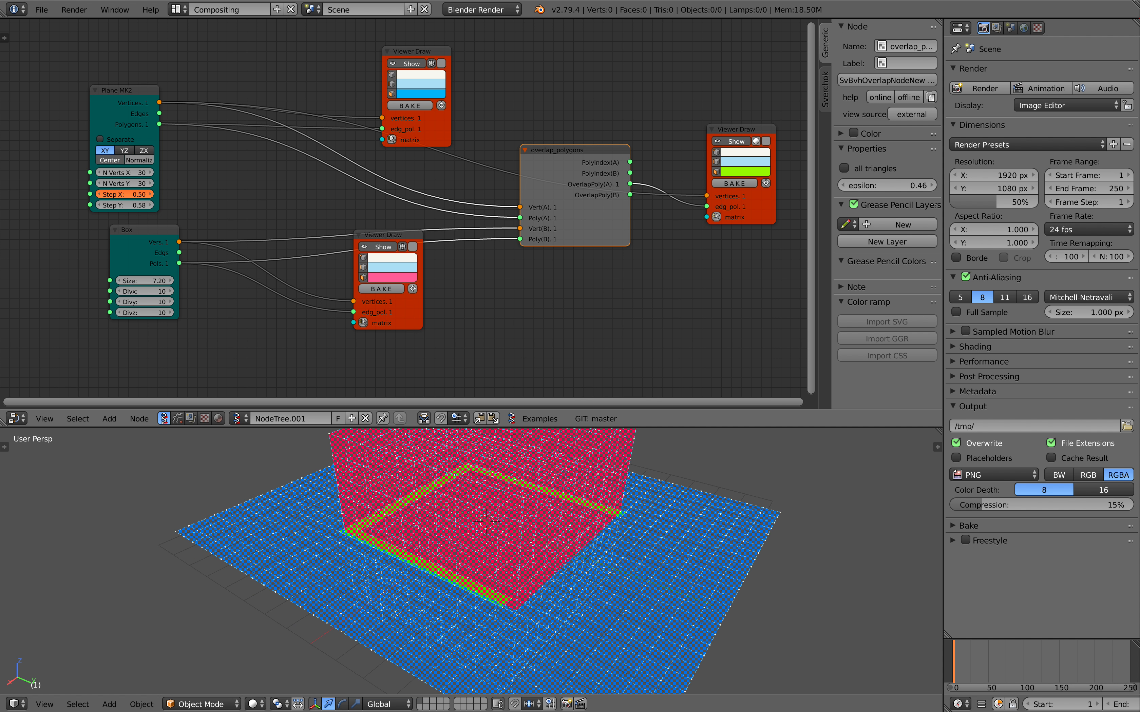
mouse_move(154, 289)
left_mouse_down()
mouse_move(186, 288)
mouse_move(170, 289)
mouse_move(154, 312)
mouse_move(163, 281)
left_mouse_up()
type("10")
key("Return")
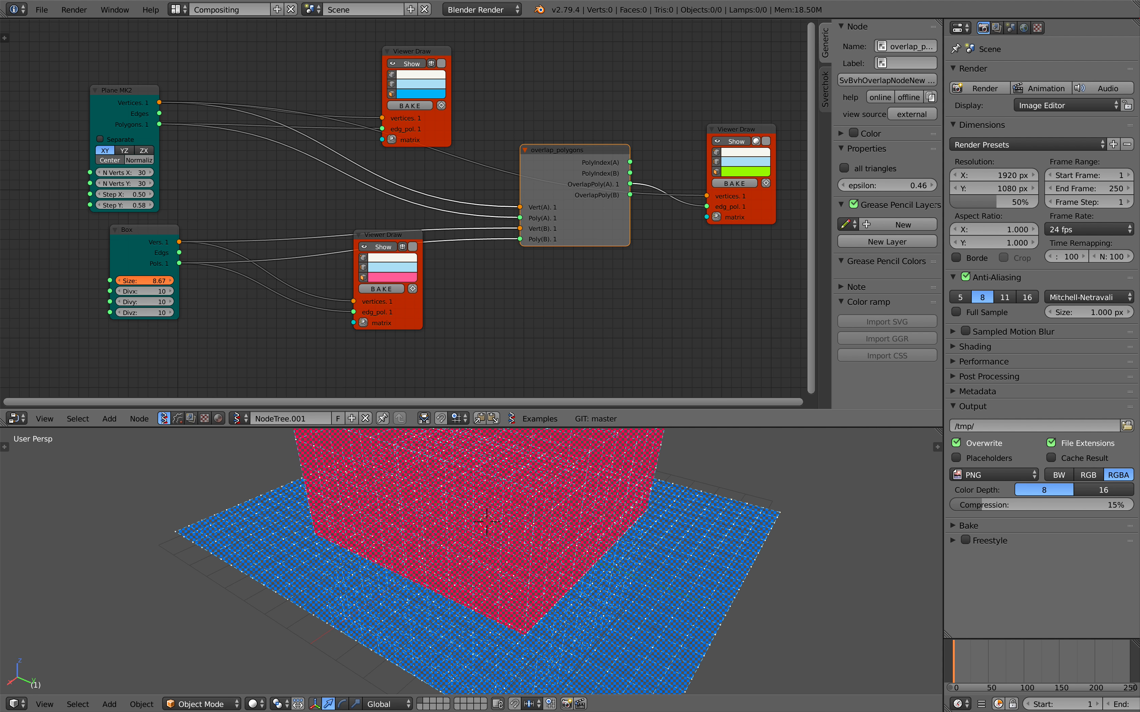
Hide the box's polygons in its Viewer Draw node and space the Box and viewer nodes apart.
middle_click_drag(579, 536, 441, 557)
scroll(425, 383, "down", 1)
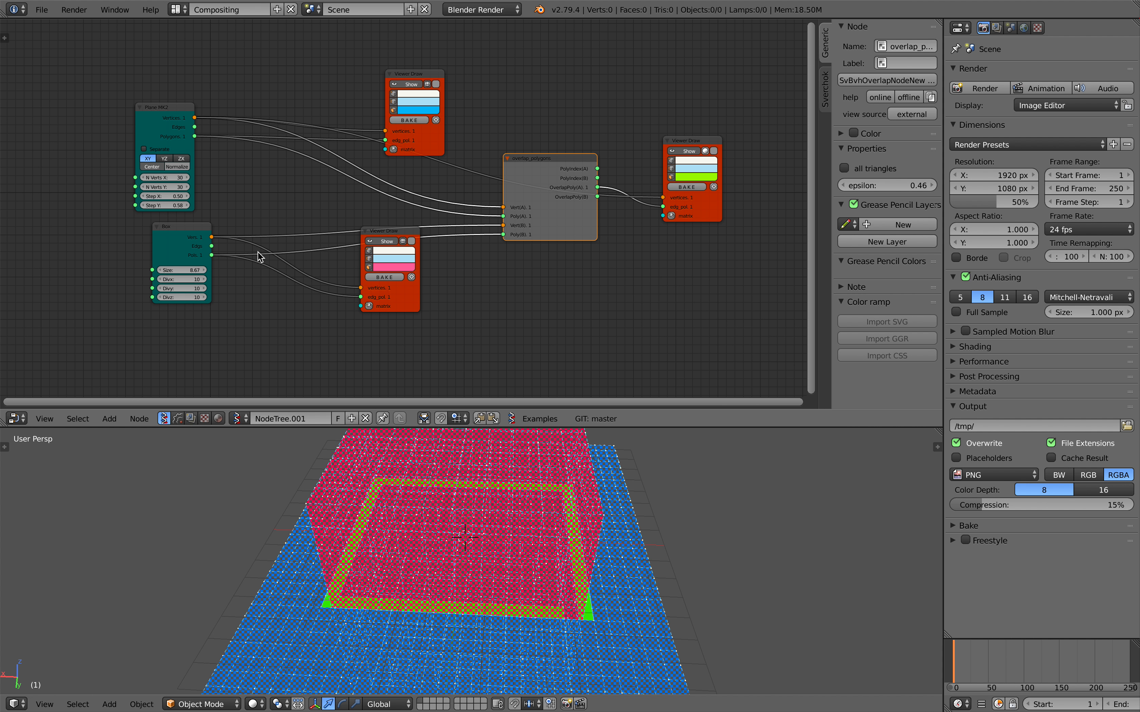
left_click(190, 237)
left_click(369, 278)
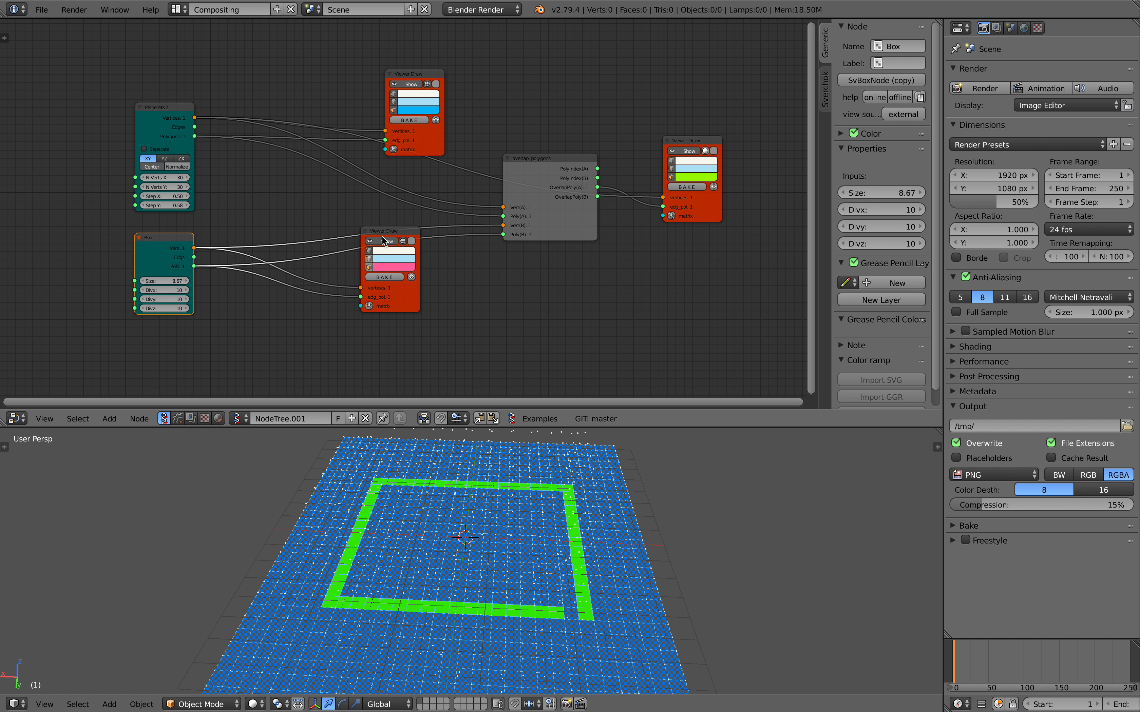
left_click_drag(382, 240, 389, 271)
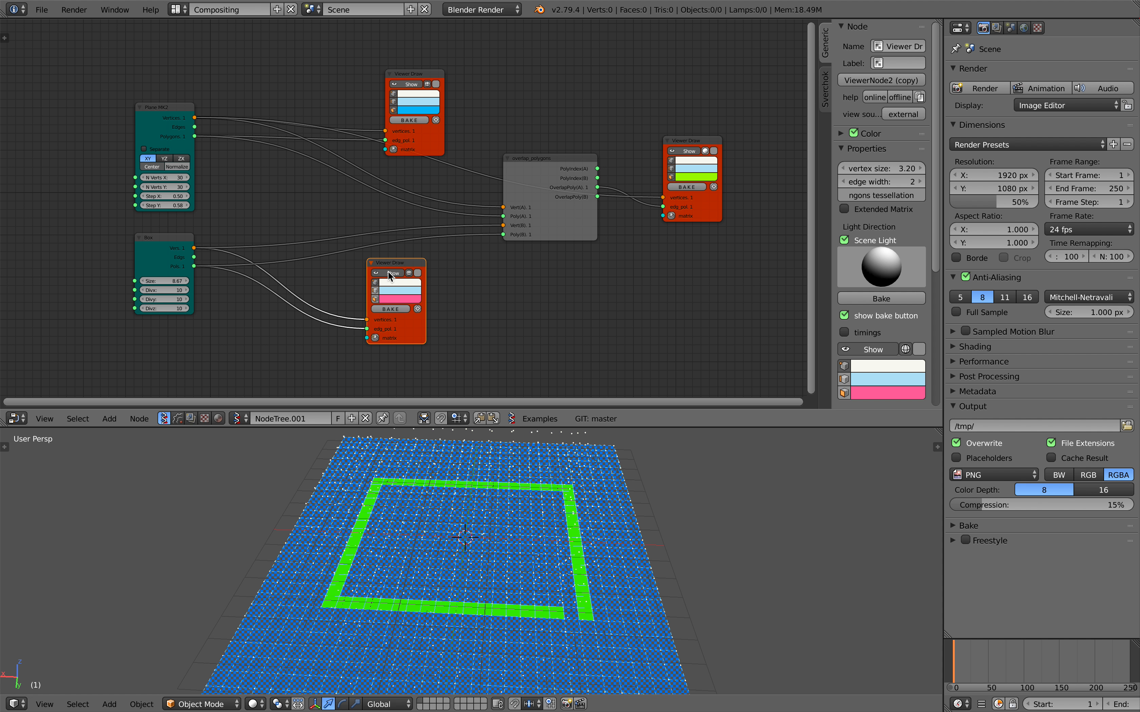
middle_click_drag(323, 284, 354, 266)
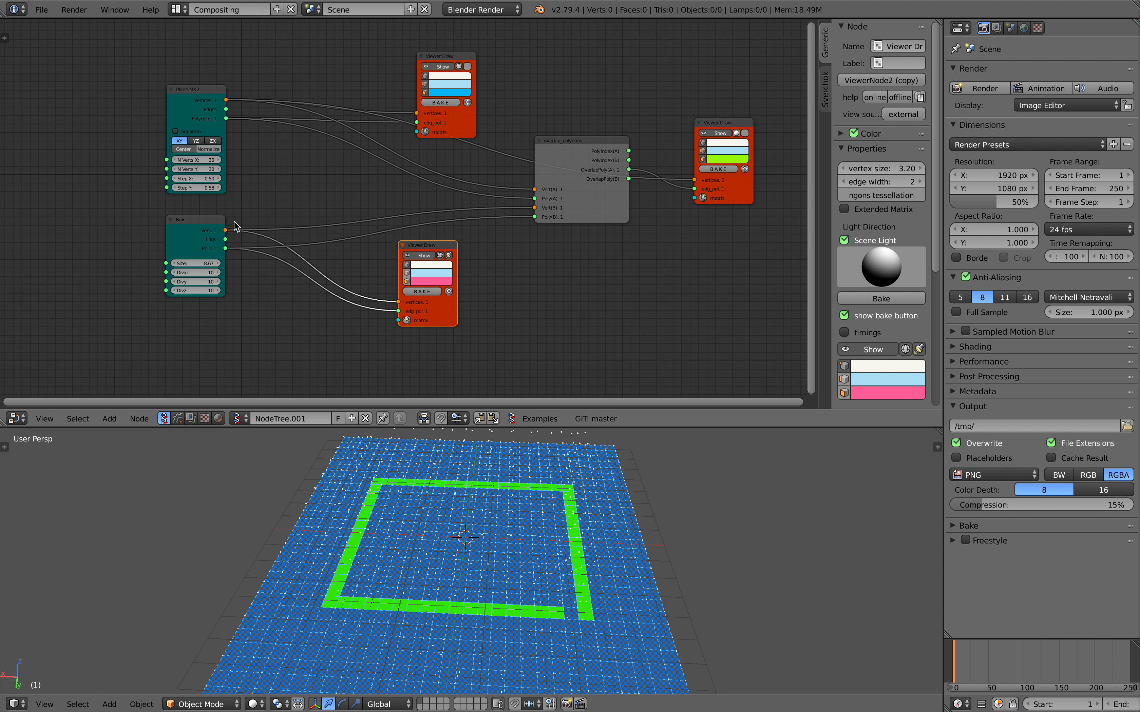
Delete the Box node.
right_click(212, 224)
key("x")
key("shift+a")
left_click(212, 224)
type("spec")
key("Return")
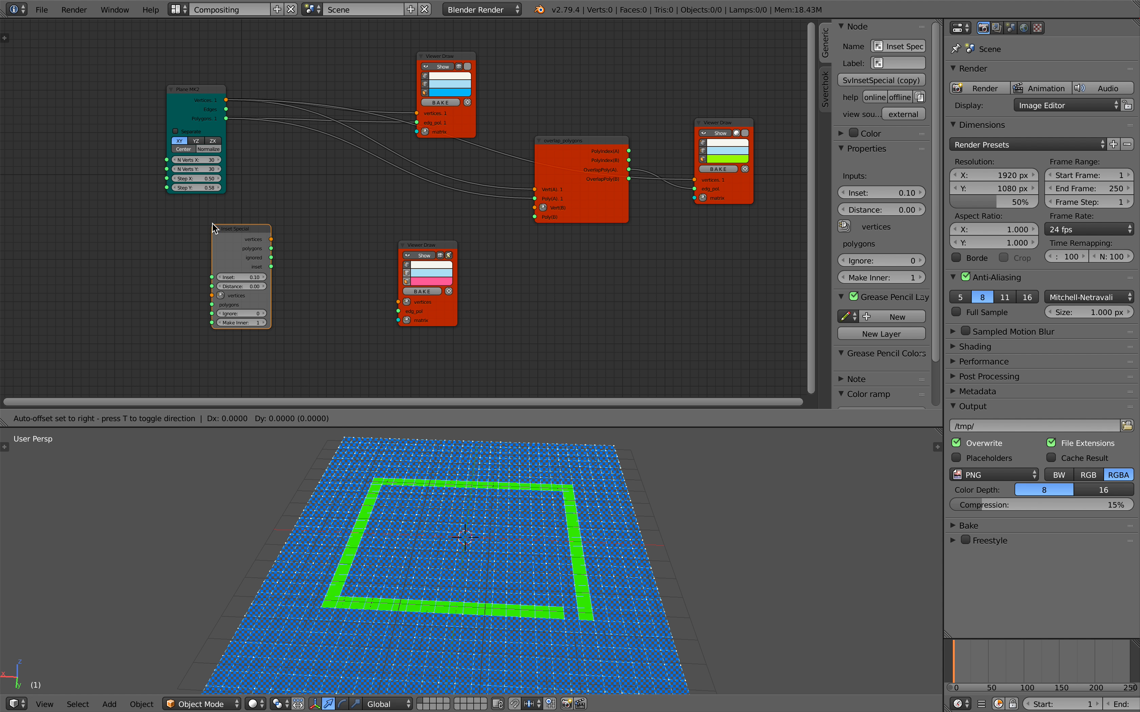
left_click(214, 228)
scroll(226, 236, "up", 1)
left_click_drag(250, 245, 262, 255)
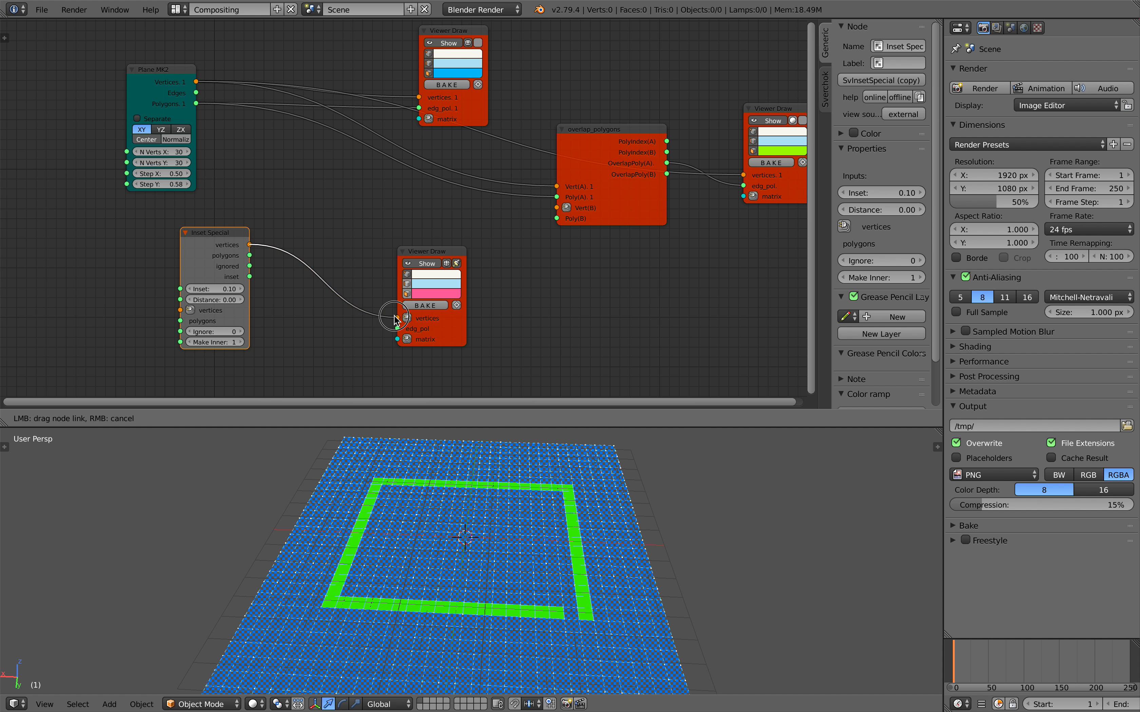
left_click_drag(394, 316, 301, 300)
key("x")
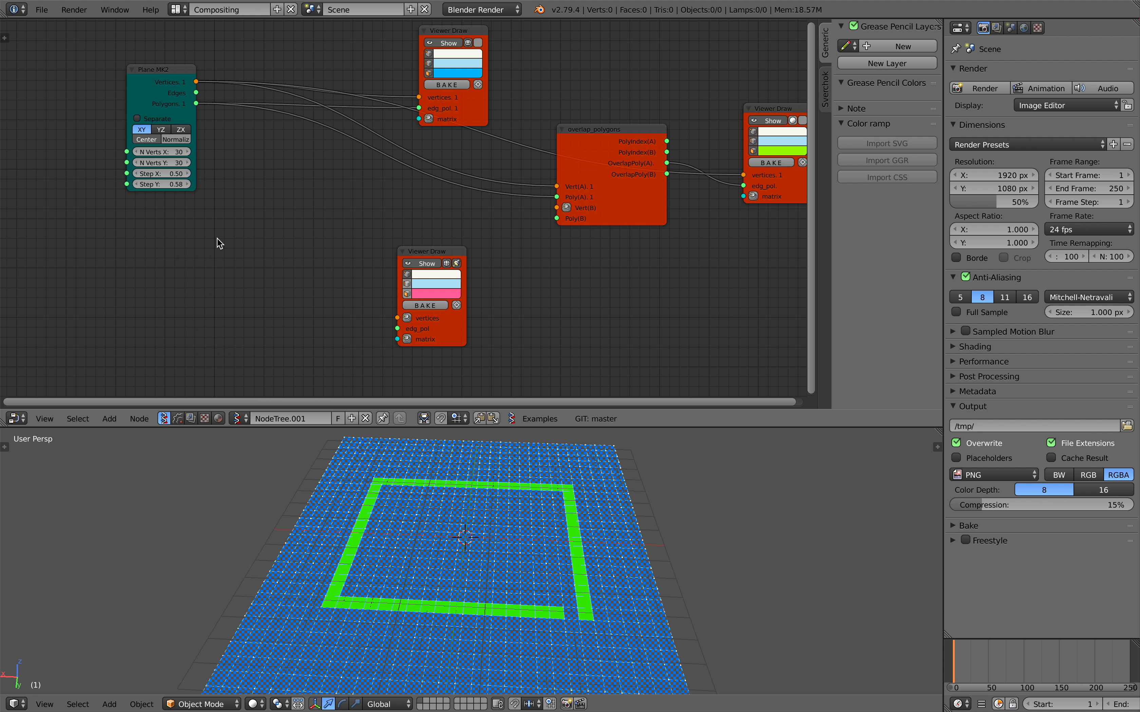
Add a Sphere generator node below the Plane node where the Box was.
key("shift+a")
left_click(217, 237)
type("sph")
key("Return")
left_click(217, 239)
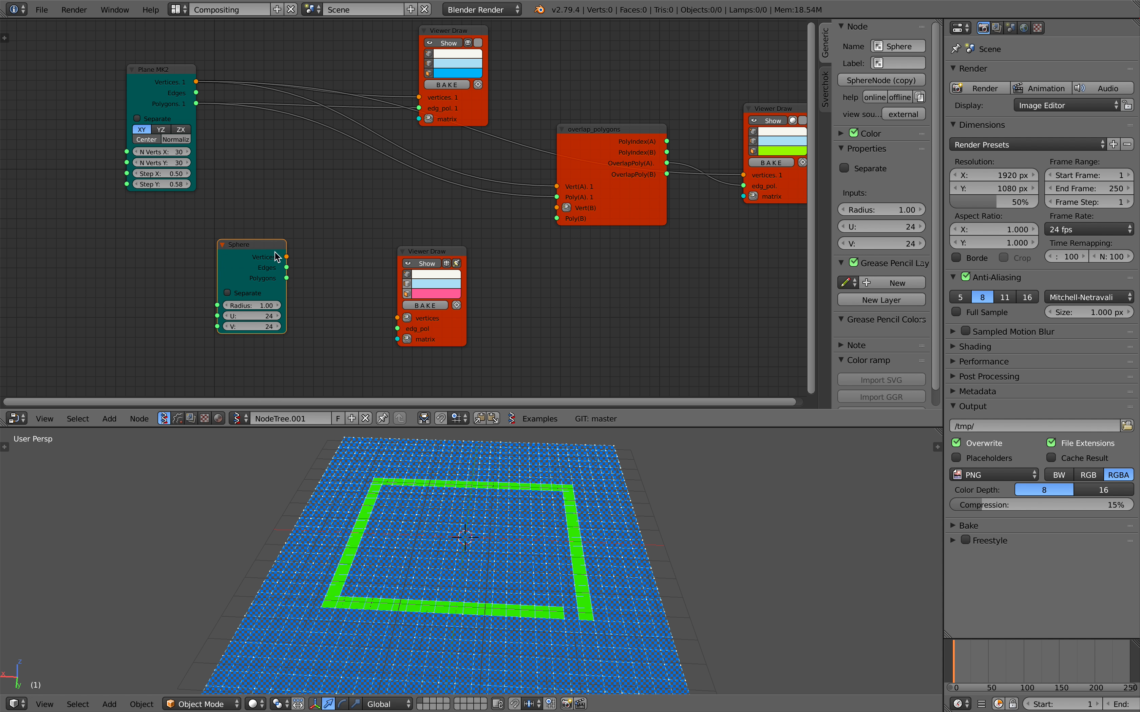
Connect the sphere's Vertices and Polygons to Vert(B) and Poly(B) of overlap_polygons and to the lower Viewer Draw's vertices and edg_pol.
mouse_move(287, 256)
left_mouse_down()
mouse_move(396, 318)
mouse_move(287, 277)
mouse_move(406, 232)
left_mouse_up()
left_click_drag(551, 210, 286, 274)
left_click_drag(263, 255, 557, 218)
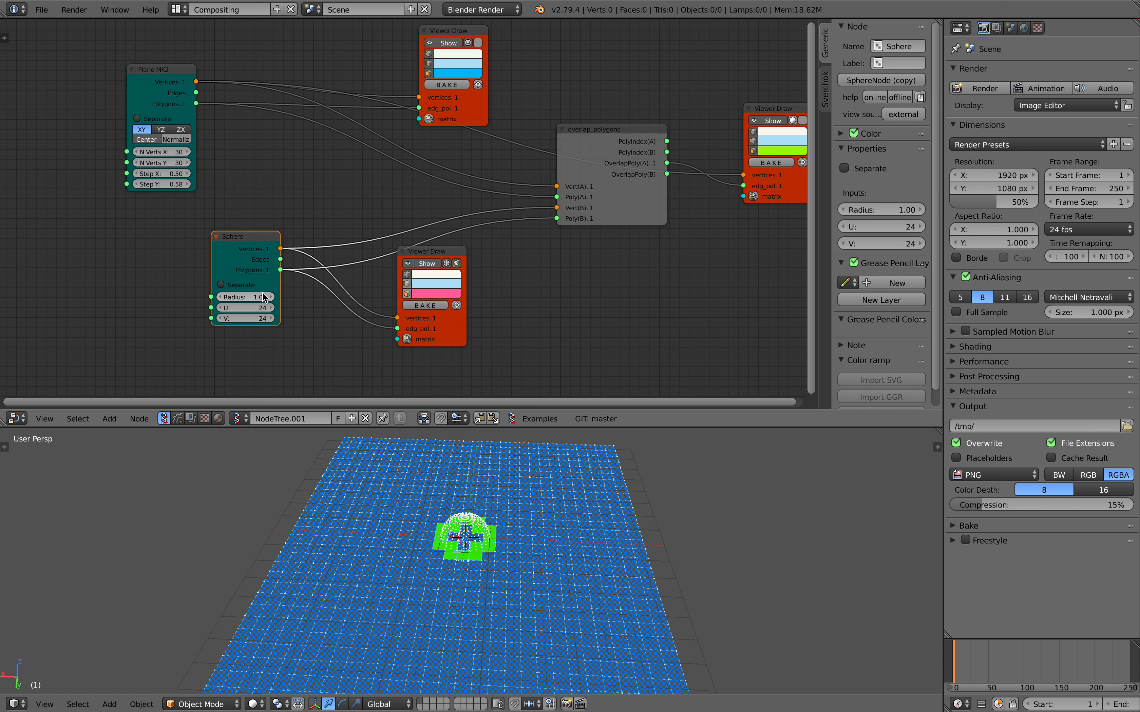
Increase the sphere's Radius to 4.97 and save over the existing blend file.
left_click_drag(247, 297, 292, 298)
middle_click_drag(409, 501, 361, 491)
key("ctrl+s")
left_click(362, 493)
left_click_drag(249, 297, 267, 297)
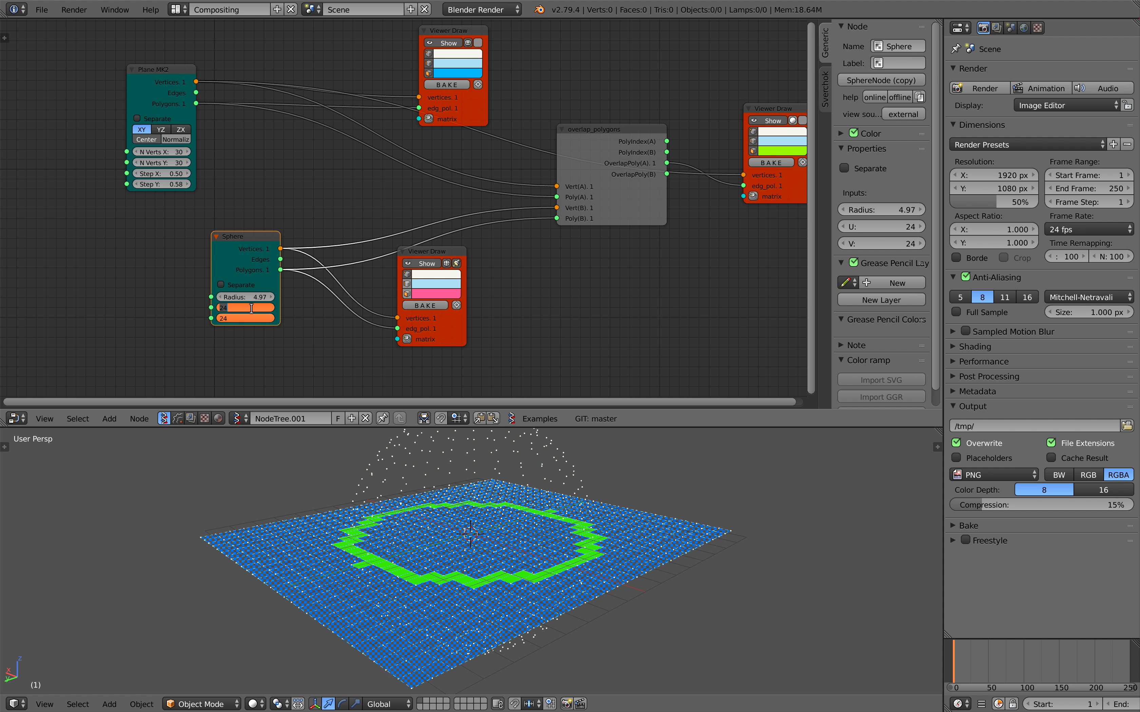
Set the sphere's U and V to 8, adjust its Radius and save the file.
type("8")
key("Return")
middle_click_drag(370, 457, 358, 471)
mouse_move(250, 297)
left_mouse_down()
mouse_move(269, 297)
mouse_move(229, 297)
mouse_move(302, 297)
mouse_move(258, 303)
left_mouse_up()
middle_click_drag(375, 523, 407, 483)
key("ctrl+s")
left_click(407, 483)
Set the sphere's Radius to 5.35 and its U and V to 12, moving the Sphere node away from its viewer.
left_click_drag(257, 298, 277, 297)
left_click_drag(216, 251, 161, 252)
middle_click_drag(386, 484, 378, 525)
type("12")
key("Return")
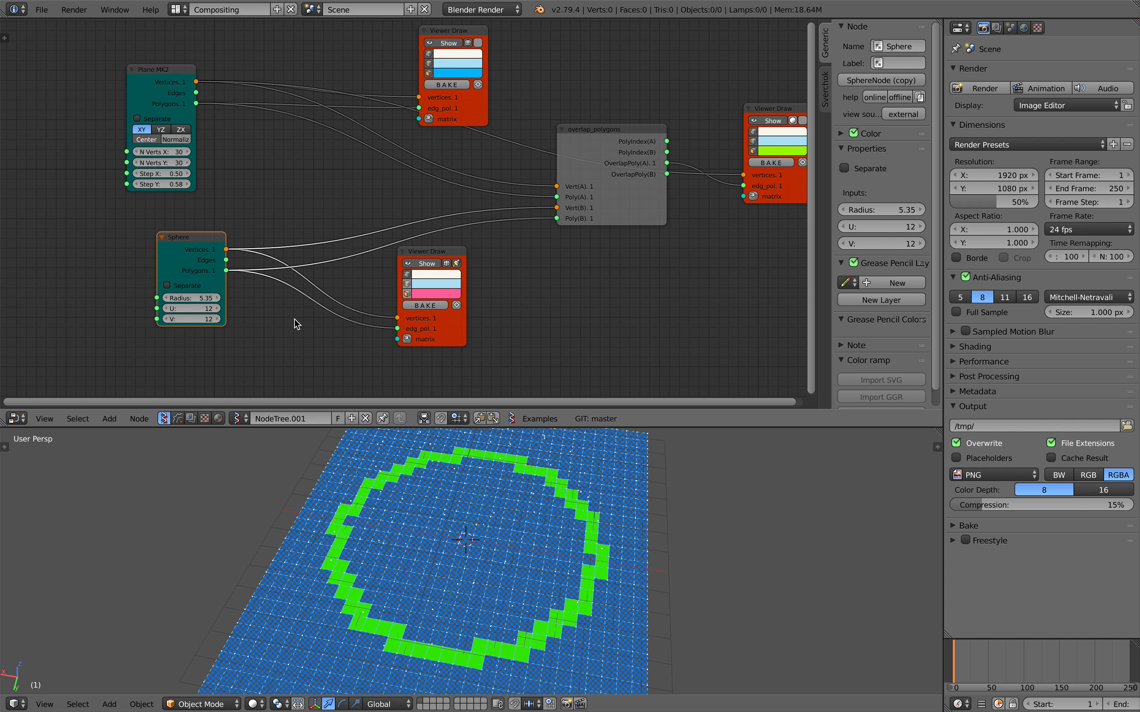
Set the epsilon of overlap_polygons to 0.07 and save over the existing blend file.
middle_click_drag(293, 323, 199, 325)
left_click(510, 144)
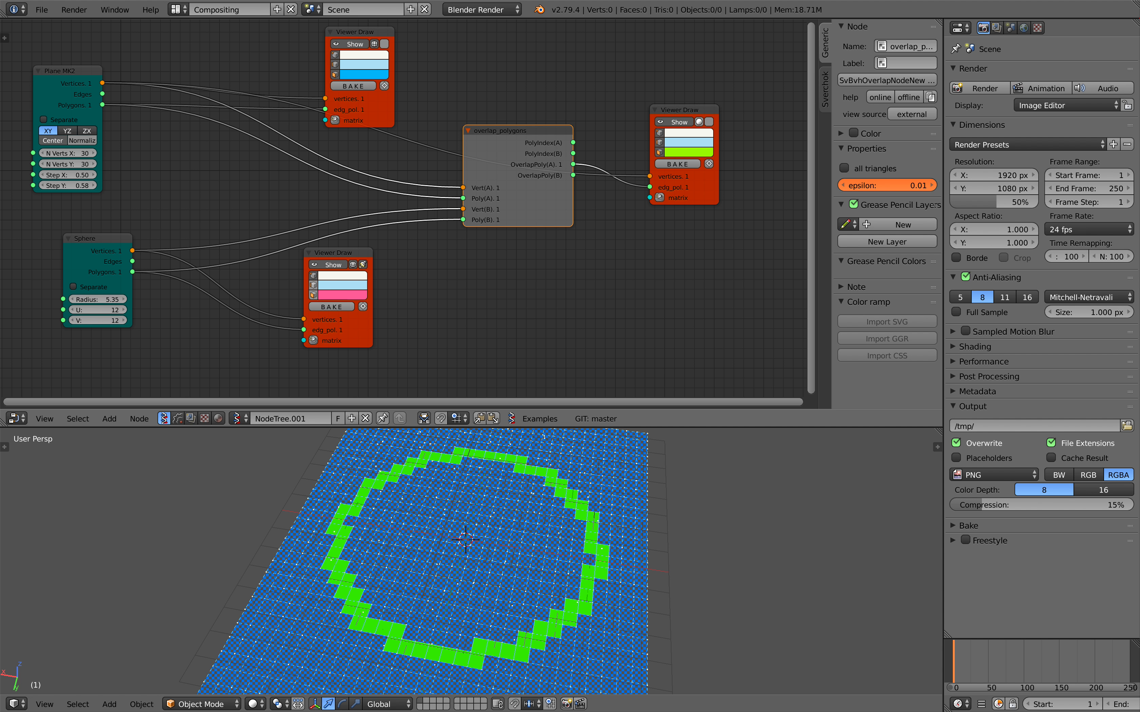
mouse_move(528, 144)
left_mouse_down()
mouse_move(531, 118)
mouse_move(527, 156)
left_mouse_up()
key("ctrl+s")
left_click(529, 123)
middle_click_drag(567, 561, 548, 540)
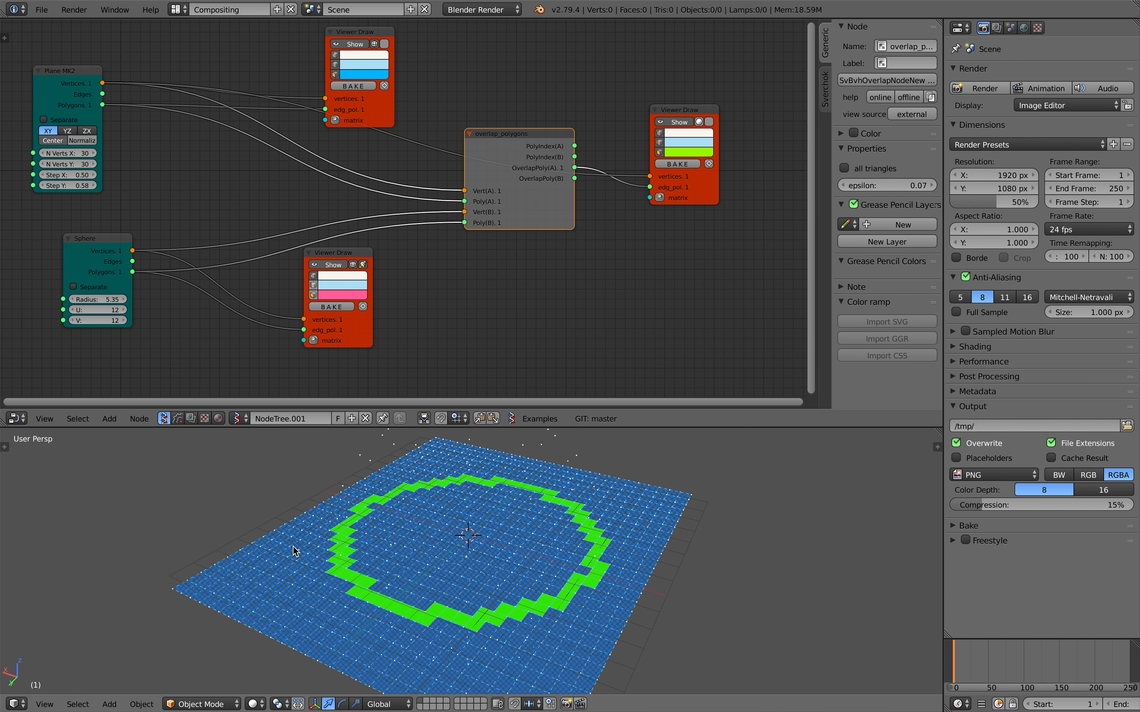
Rewire the green Viewer Draw to take the sphere's Vertices as vertices and OverlapPoly(B) as edg_pol.
scroll(476, 305, "up", 1)
middle_click_drag(494, 305, 509, 304)
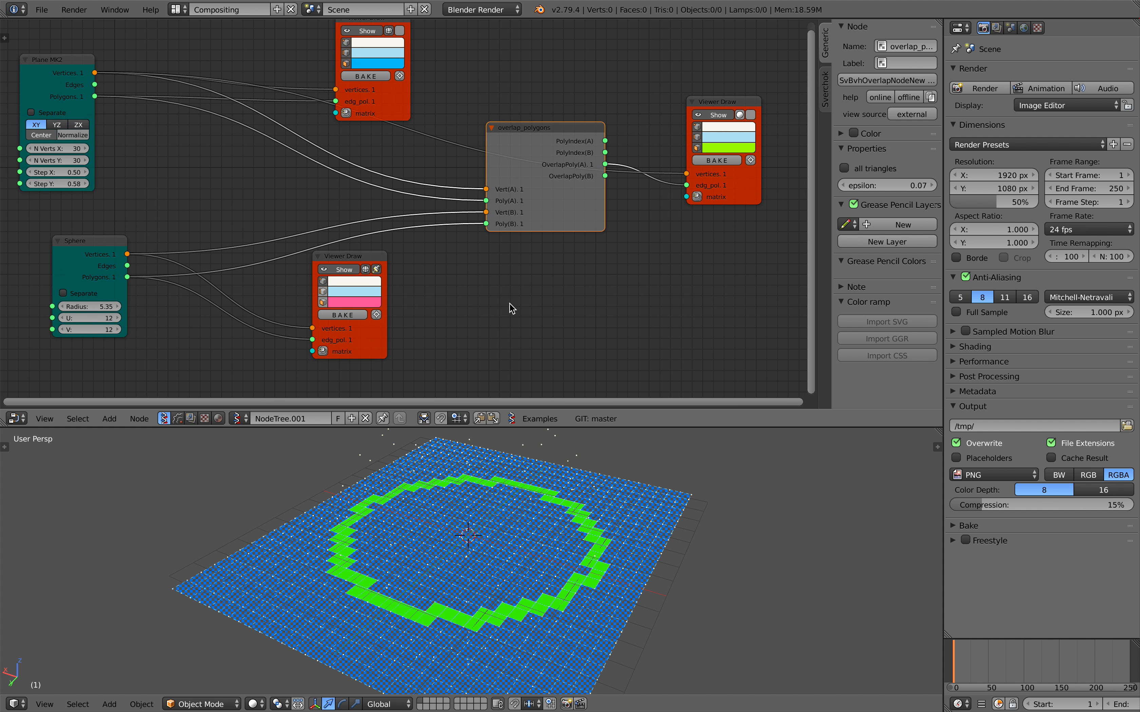
middle_click_drag(608, 228, 634, 225)
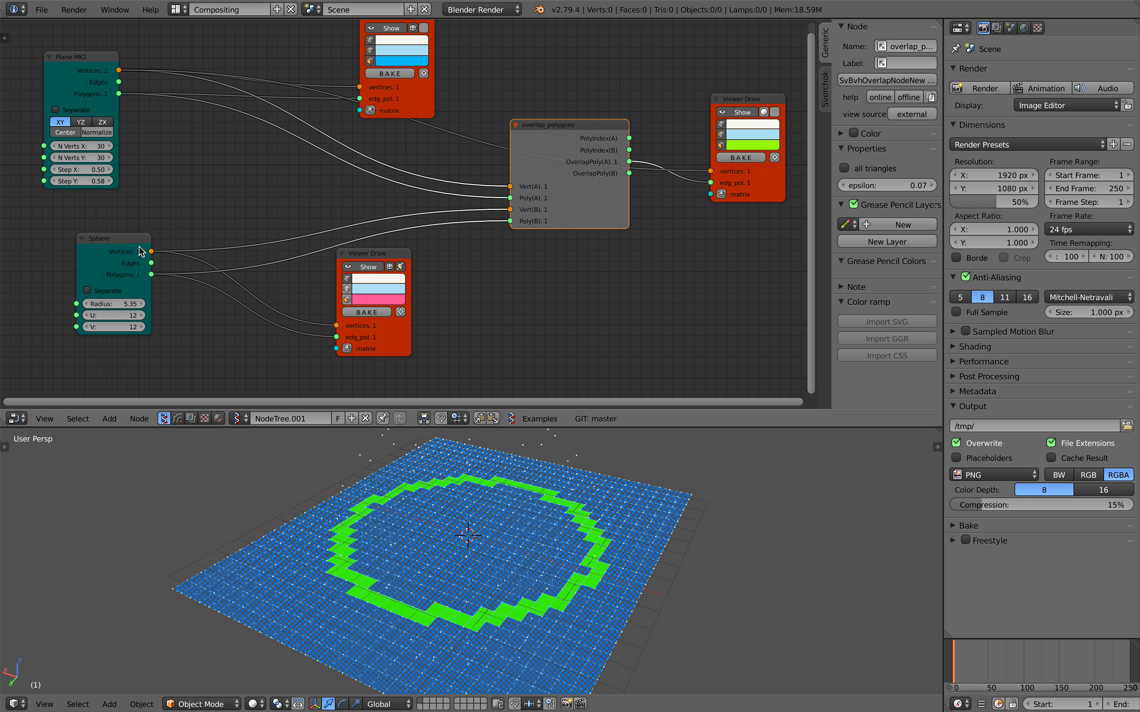
mouse_move(141, 252)
left_mouse_down()
mouse_move(121, 251)
mouse_move(666, 151)
mouse_move(711, 171)
left_mouse_up()
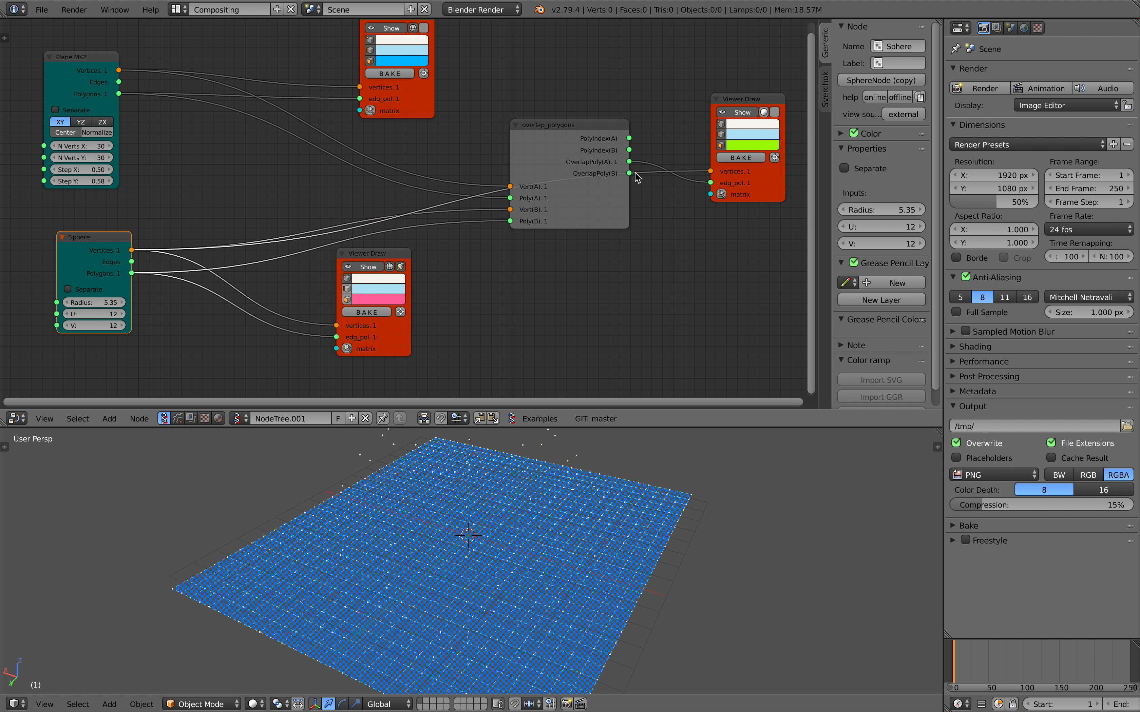
left_click_drag(629, 173, 710, 183)
mouse_move(578, 457)
middle_mouse_down()
mouse_move(595, 438)
mouse_move(570, 447)
mouse_move(574, 476)
mouse_move(541, 474)
mouse_move(567, 449)
middle_mouse_up()
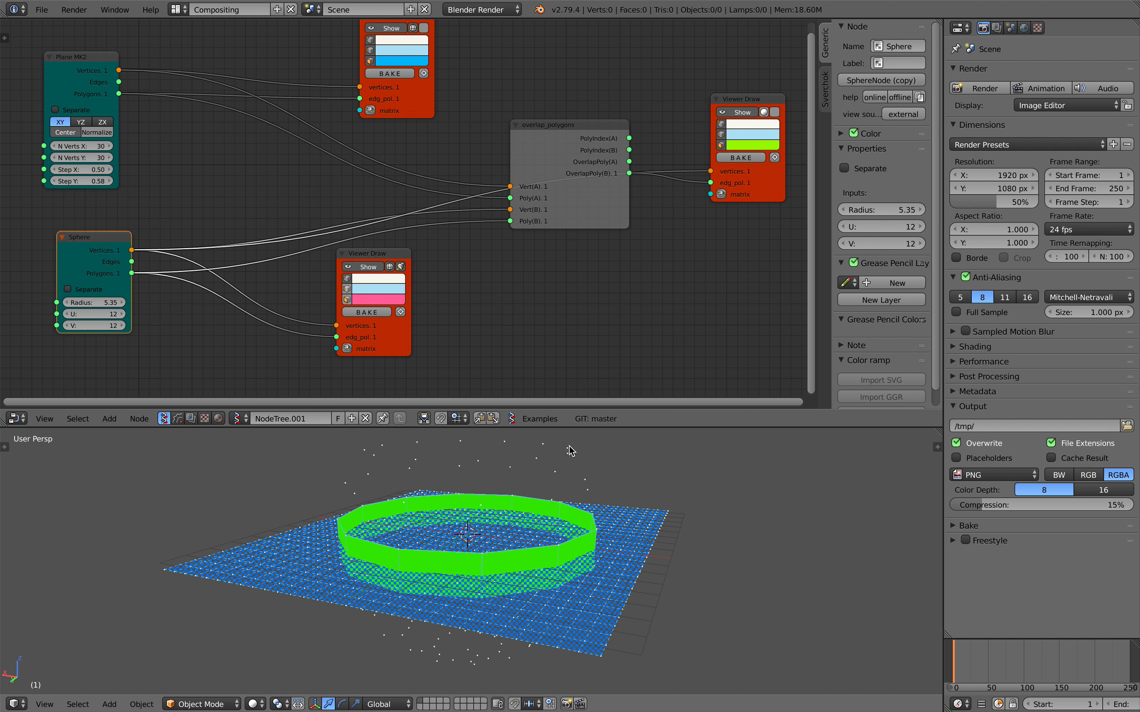
Enlarge the 3D viewport by shrinking the node editor, and save over the existing blend file.
left_click_drag(565, 427, 566, 336)
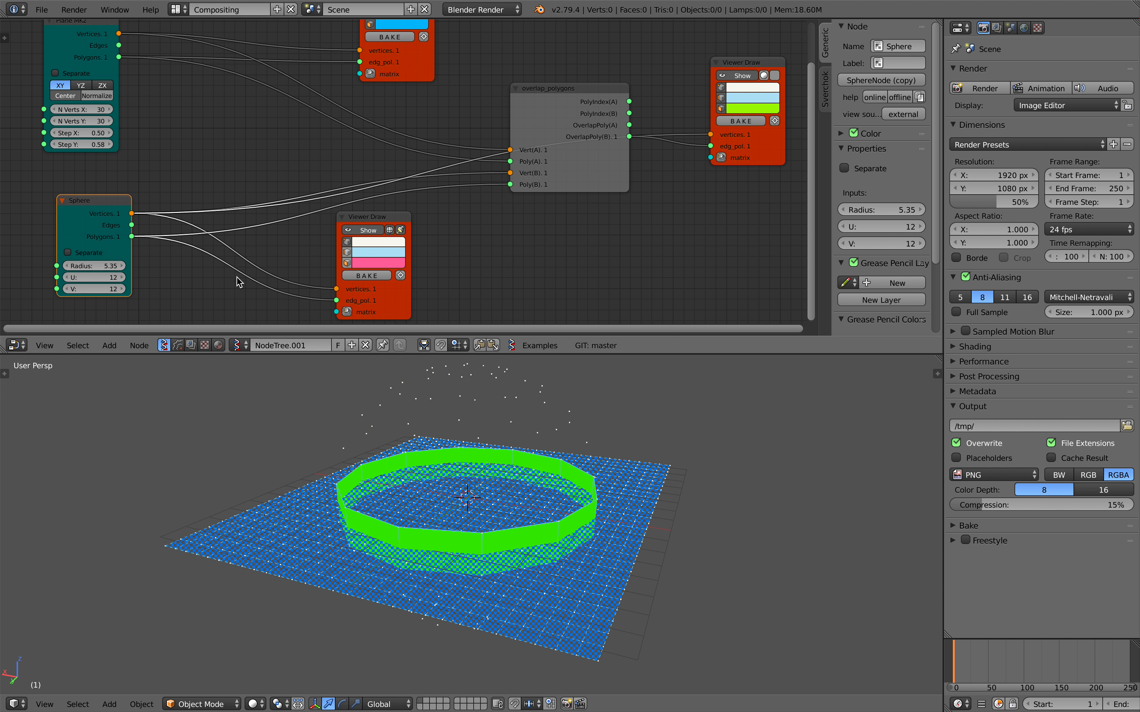
middle_click_drag(436, 431, 421, 440)
key("ctrl+s")
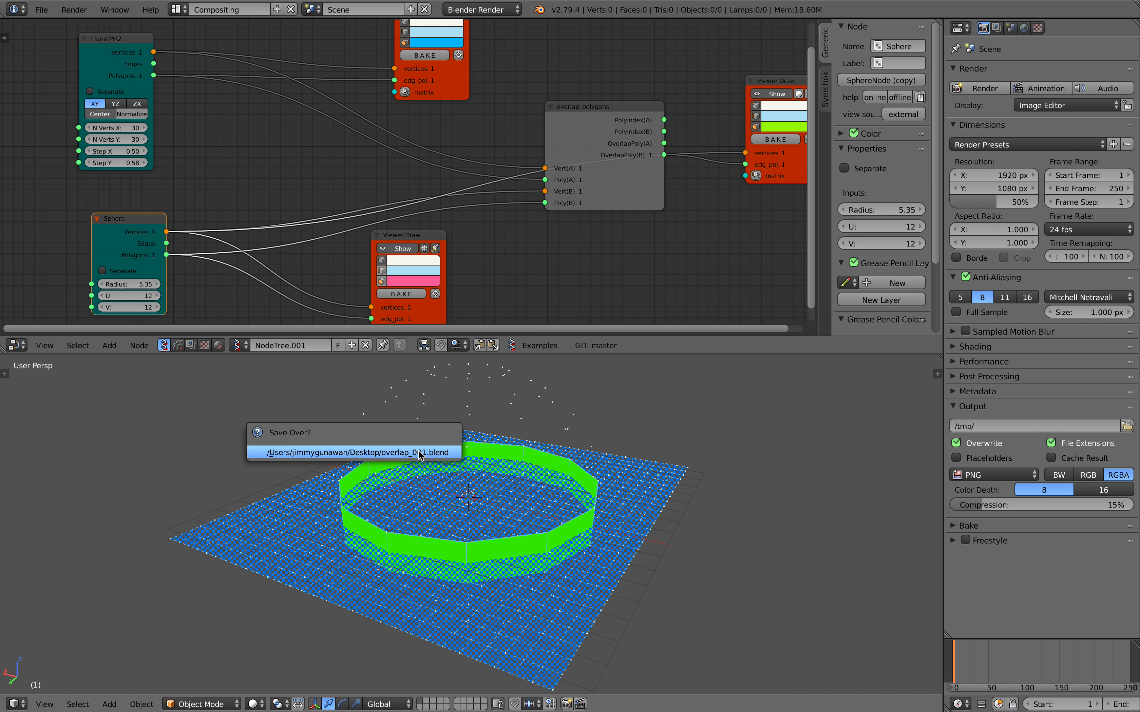
left_click(419, 451)
Insert a Move node between the Plane's Vertices and overlap_polygons' Vert(A), and attach a Vector in node to its vectors.
scroll(198, 141, "down", 1)
left_click_drag(159, 74, 102, 83)
key("alt+space")
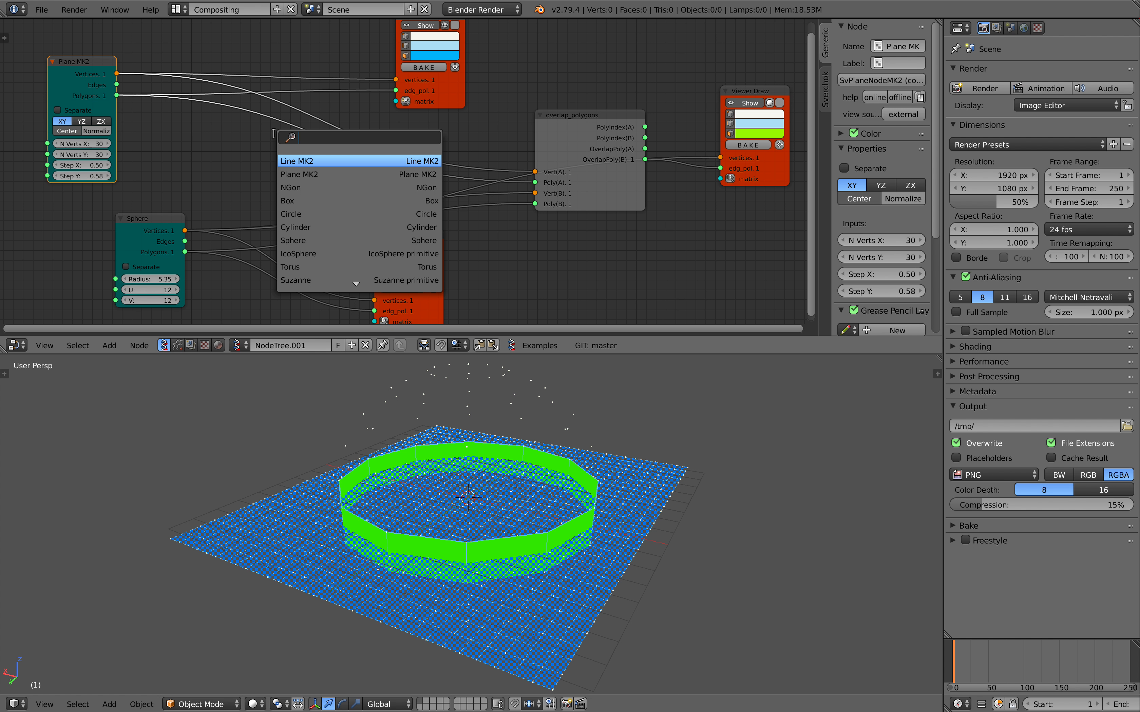
key("Return")
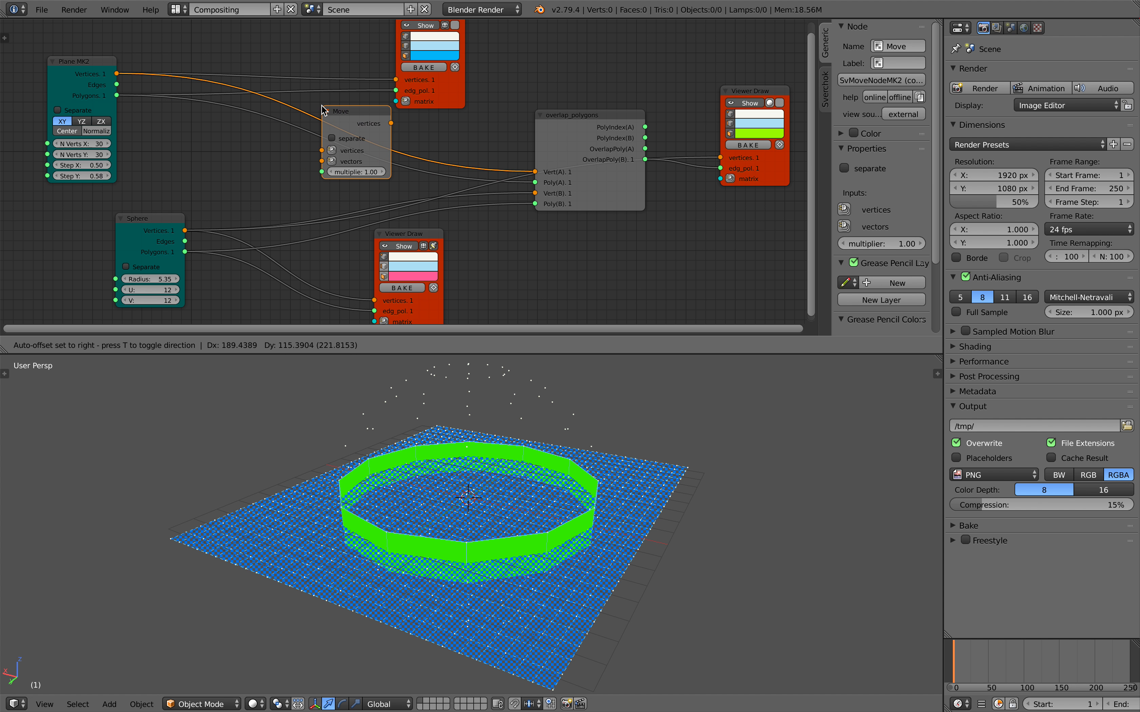
left_click(337, 150)
left_click(335, 160)
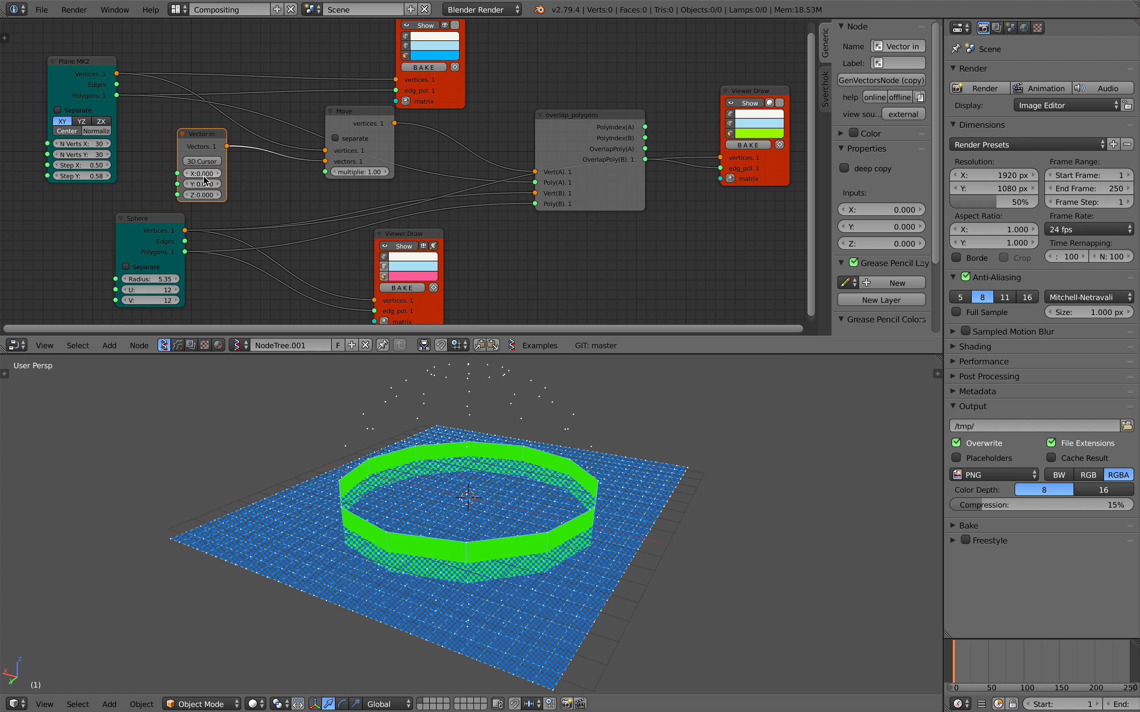
Link the Move node's vertices to the blue Viewer Draw, set the Vector in X to -0.240, and save over the existing blend file.
left_click_drag(201, 173, 276, 164)
left_click_drag(395, 123, 396, 80)
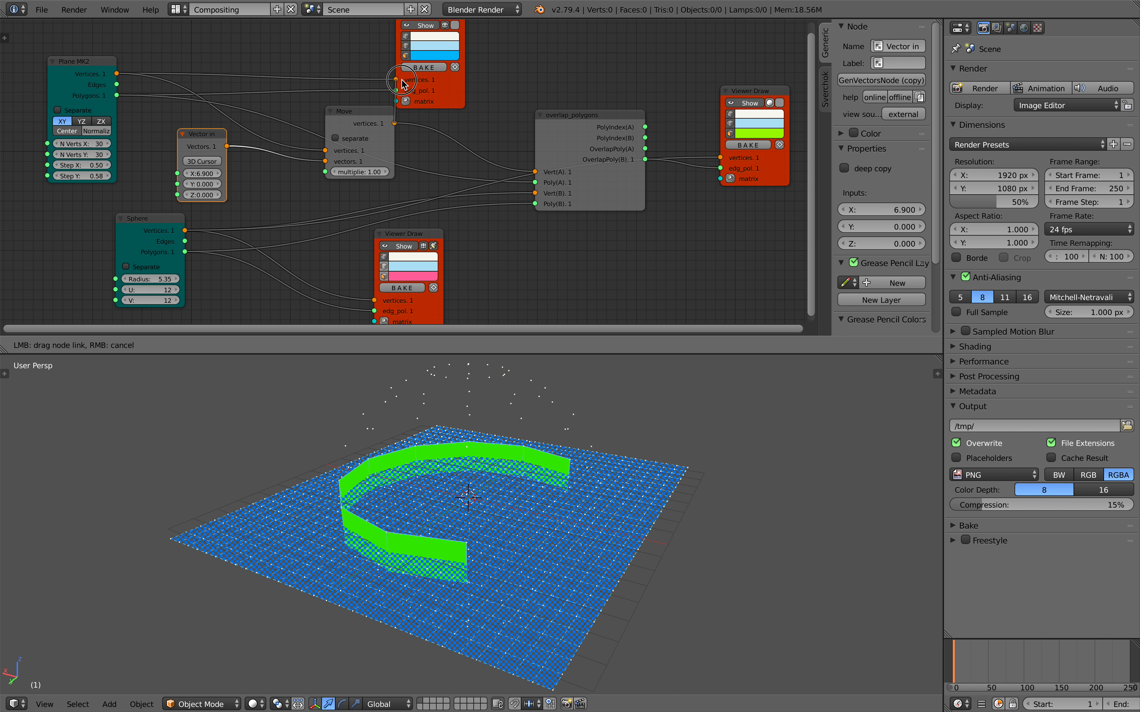
left_click_drag(201, 173, 201, 174)
key("ctrl+s")
left_click(474, 484)
middle_click_drag(477, 484, 474, 474)
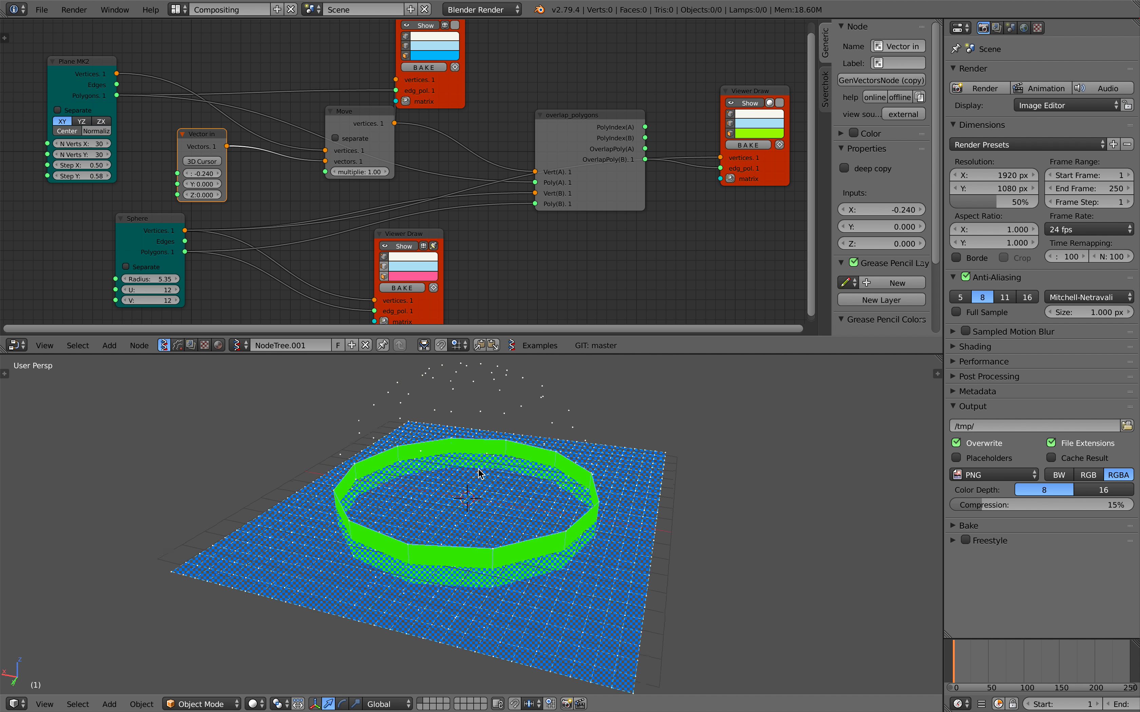
Bake the green Viewer Draw's overlap polygons into a mesh object.
middle_click_drag(556, 312, 459, 291)
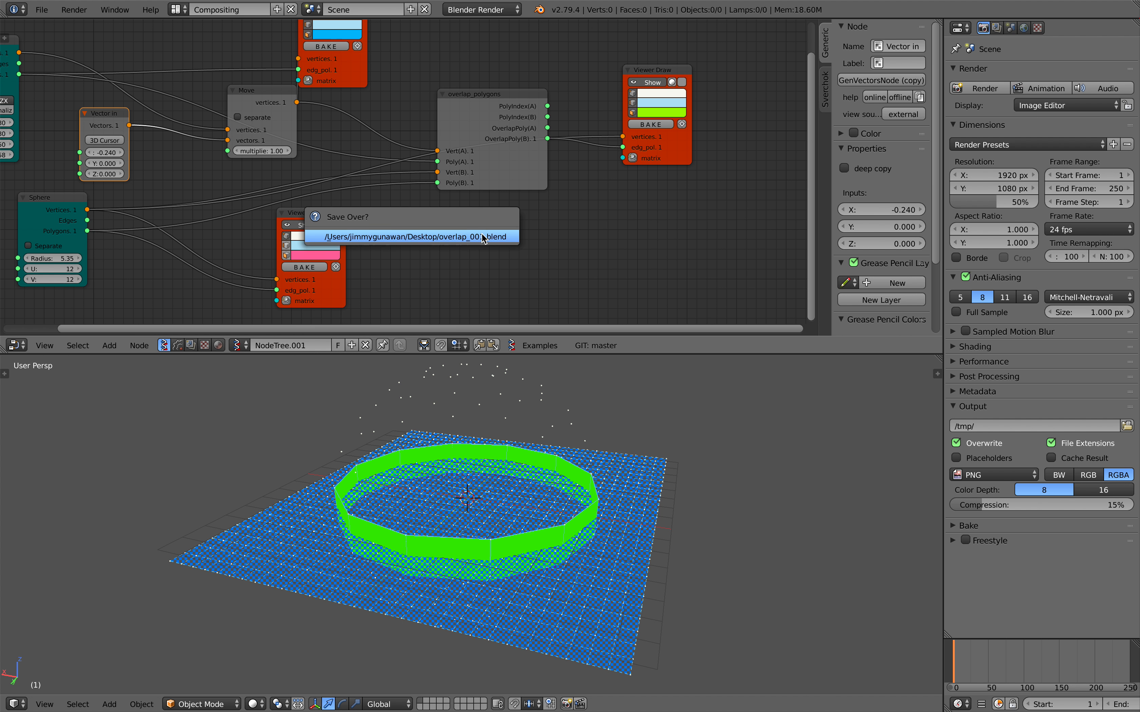
left_click(647, 124)
scroll(517, 445, "down", 2)
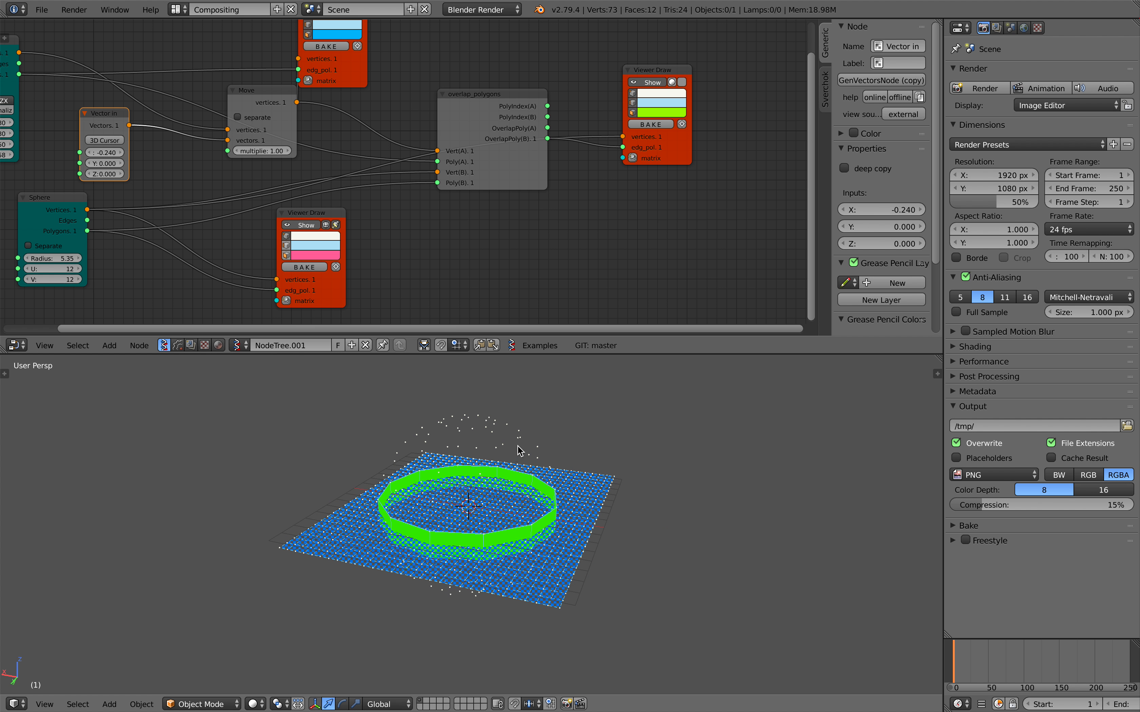
Move the baked green strip's mesh away from the plane and delete it.
right_click(501, 468)
key("g")
key("x")
left_click(732, 505)
key("g")
left_click(736, 503)
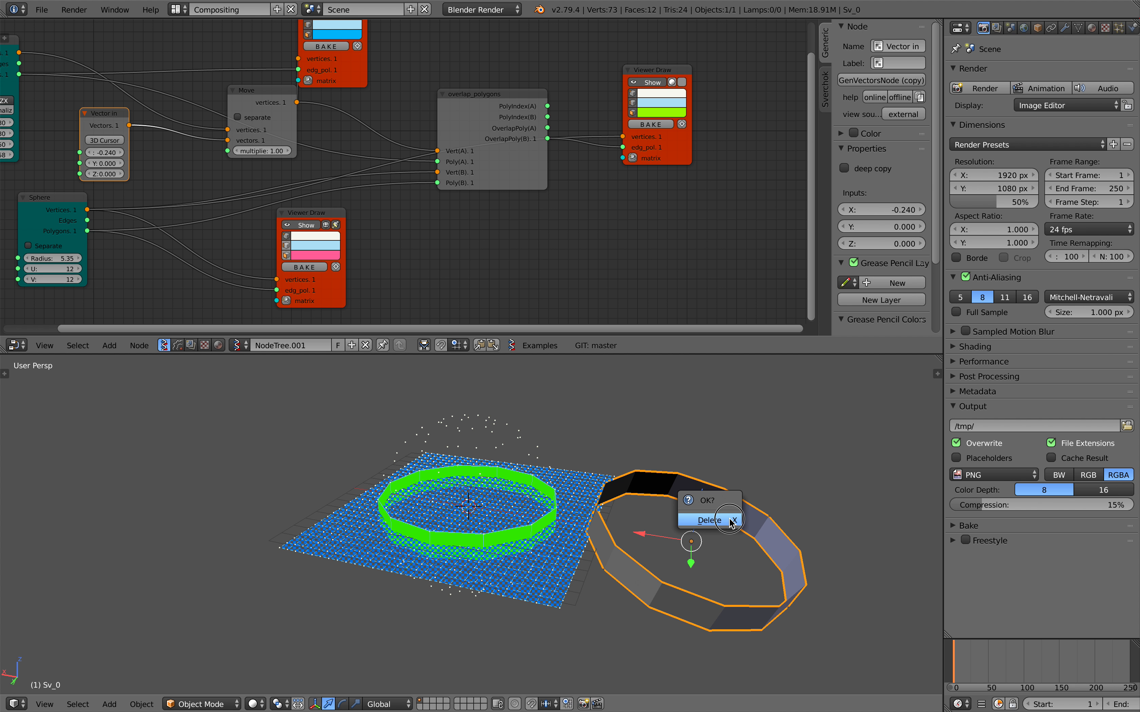
left_click(729, 523)
Save the scene as a new blend file, and save it again over that file.
left_click(41, 10)
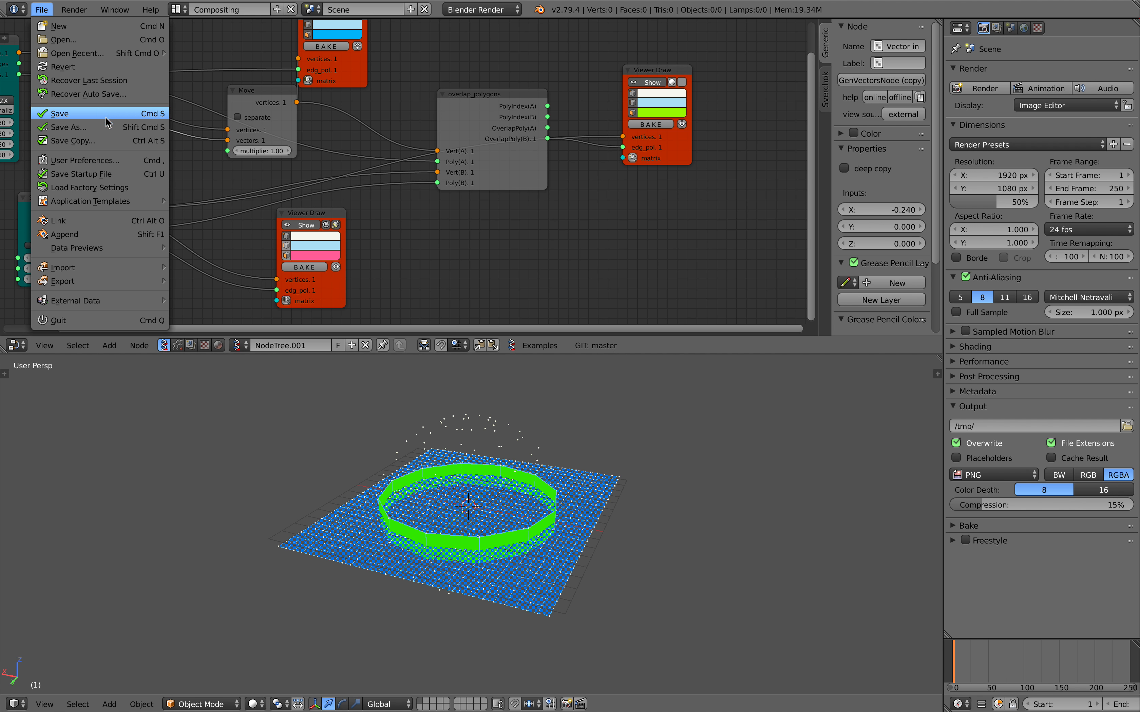
left_click(108, 126)
left_click(1050, 60)
left_click(1071, 48)
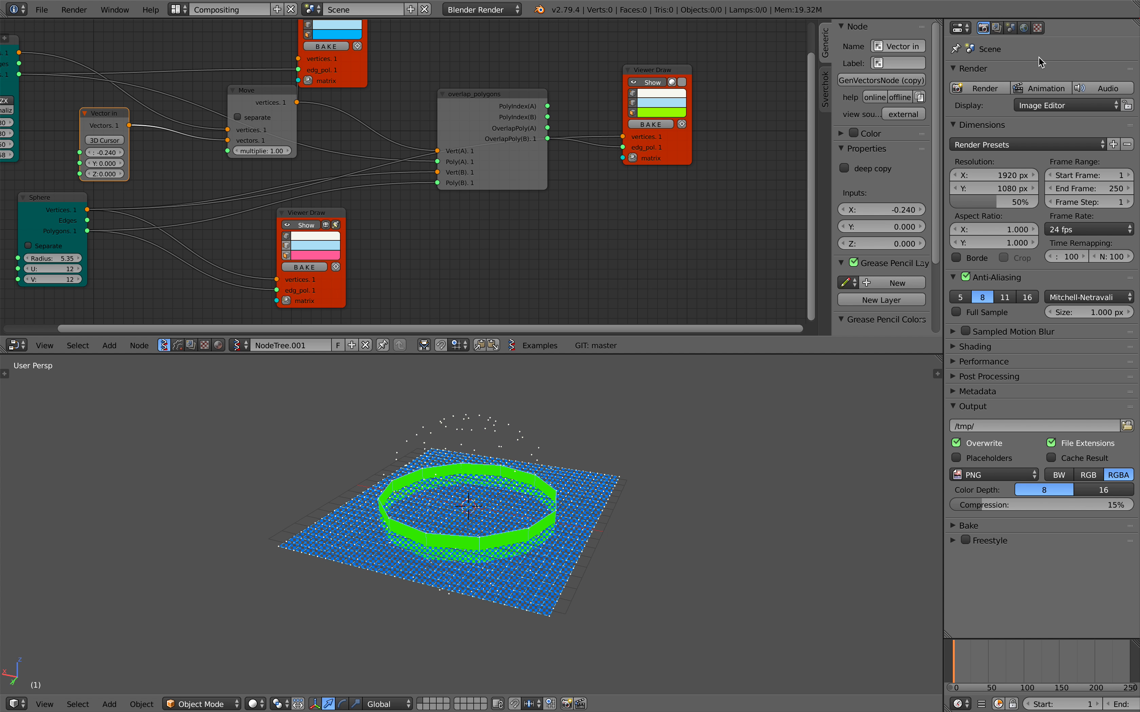
scroll(584, 179, "up", 2)
key("ctrl+s")
middle_click_drag(584, 179, 676, 174)
left_click(614, 176)
Switch to the browser to check the example in Sverchok's Overlap Polygons documentation, and return to Blender.
scroll(615, 180, "down", 2)
key("ctrl+Right")
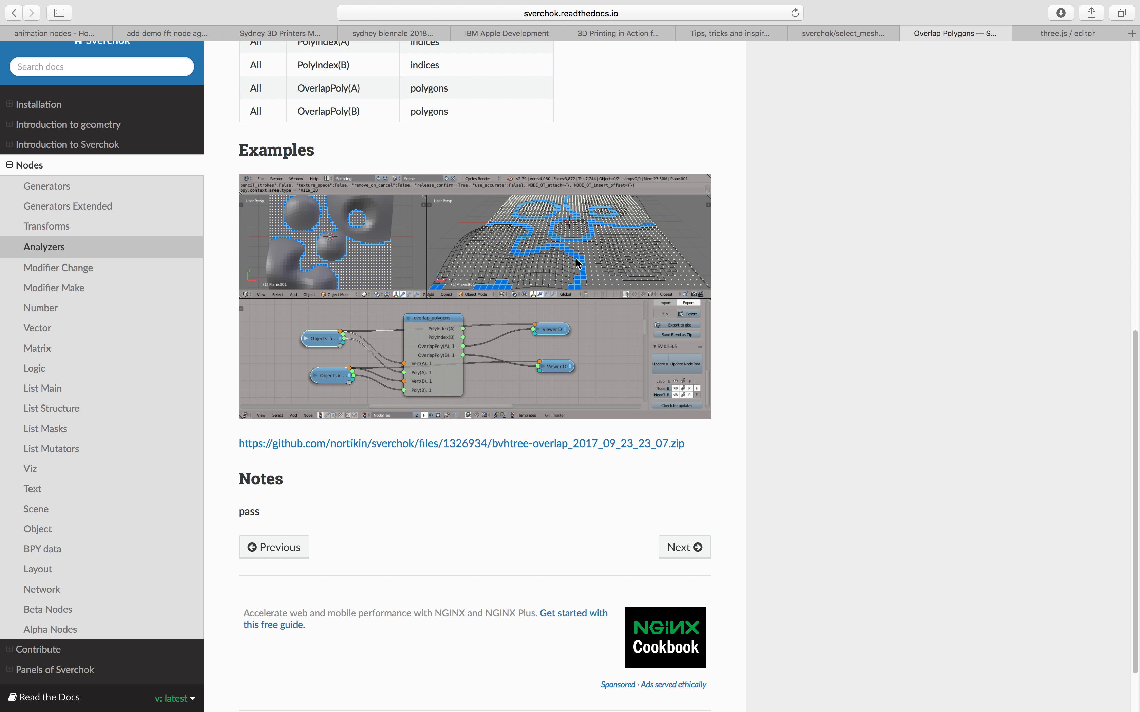
key("ctrl+Left")
scroll(550, 264, "down", 1)
Hide the node editor's properties sidebar and delete the Sphere node.
middle_click_drag(553, 263, 599, 276)
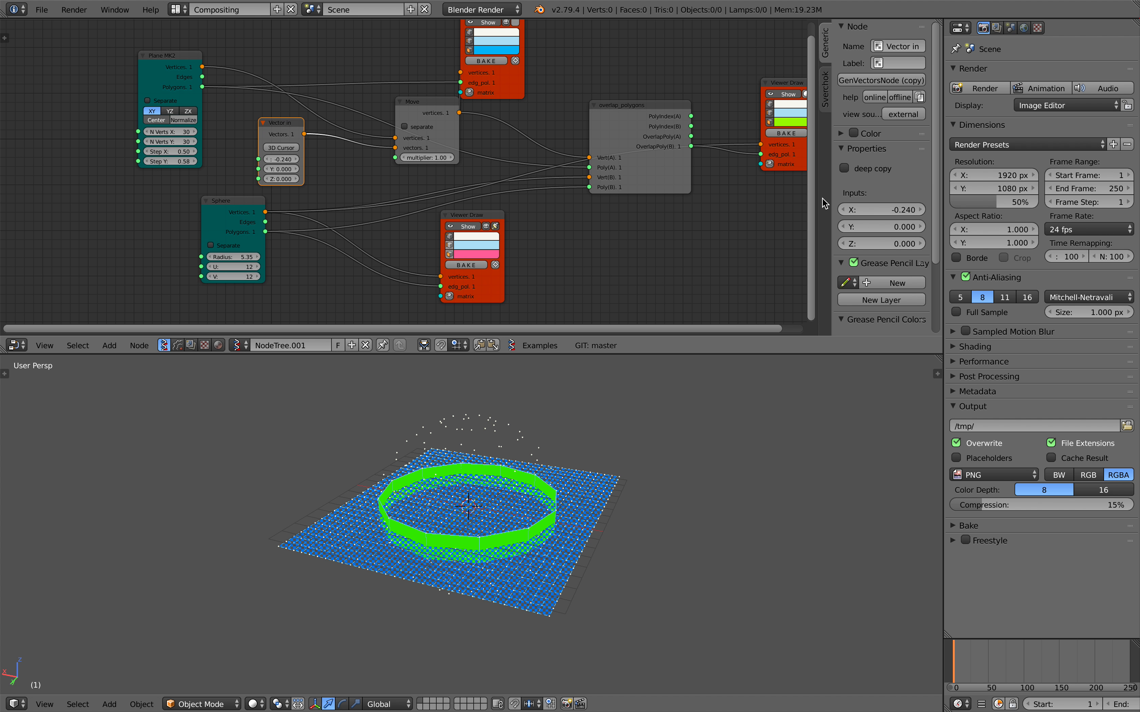
key("n")
scroll(631, 160, "down", 2)
left_click_drag(286, 91, 230, 80)
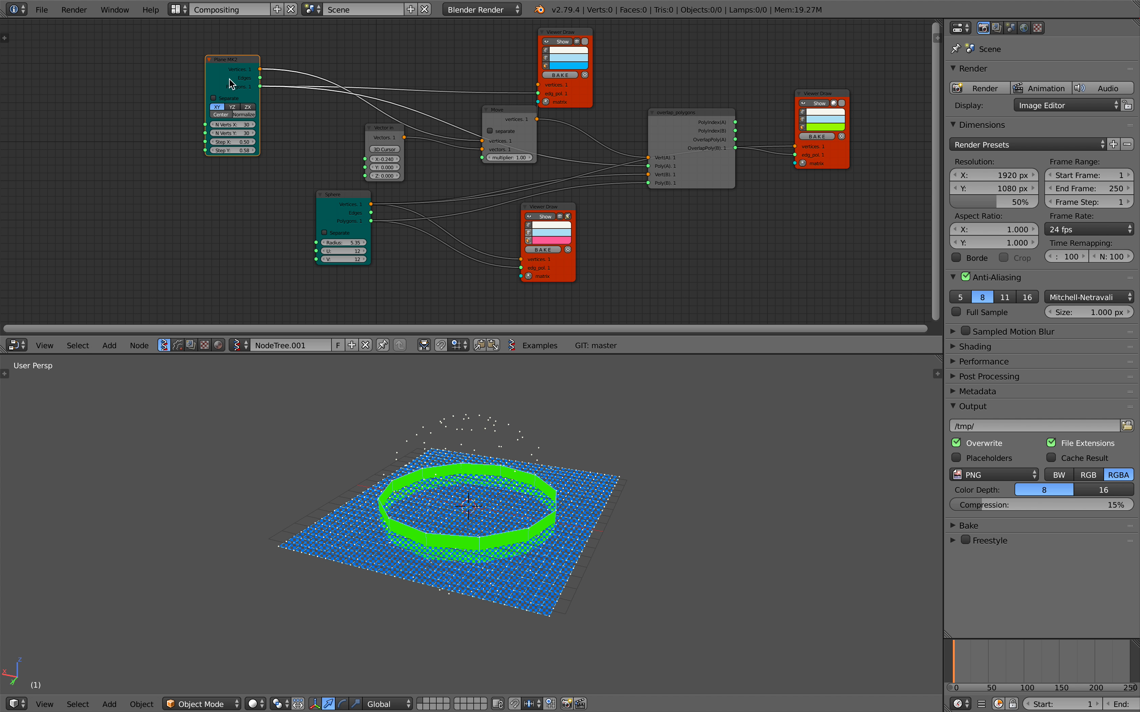
left_click_drag(326, 194, 298, 192)
key("x")
Duplicate the Plane MK2 node and place the copy below the original.
left_click_drag(224, 72, 214, 63)
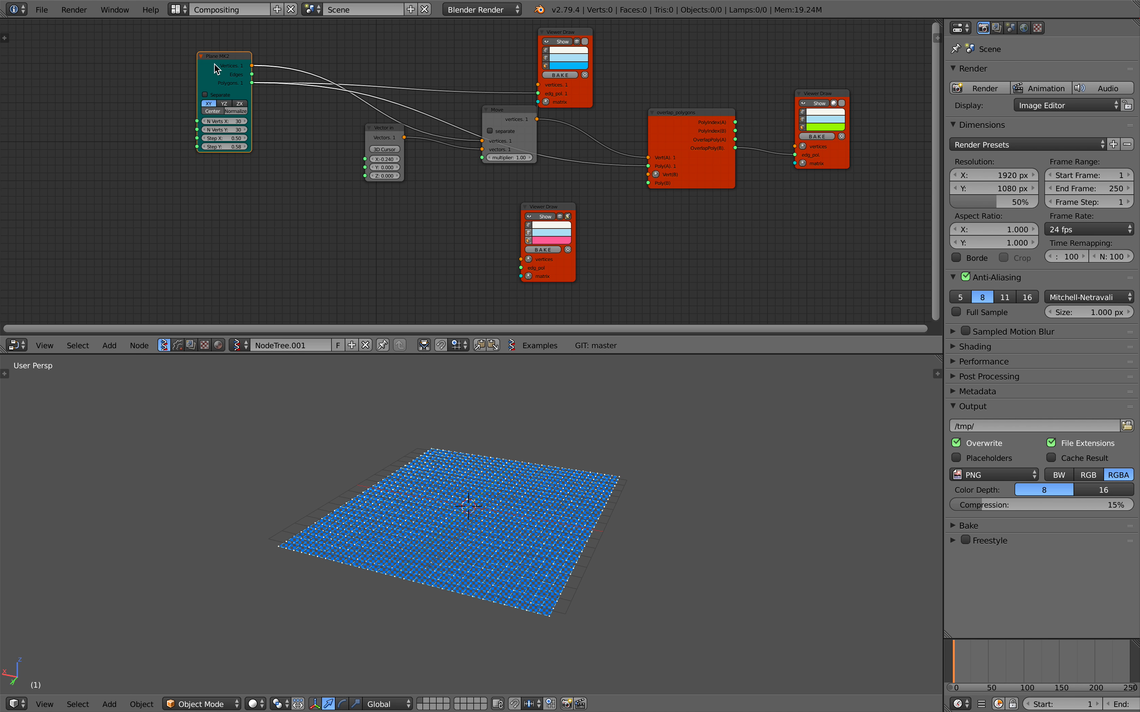
key("shift+d")
left_click(226, 210)
Add a Randomize input vertices node beside the duplicated Plane and feed it that Plane's Vertices.
key("shift+a")
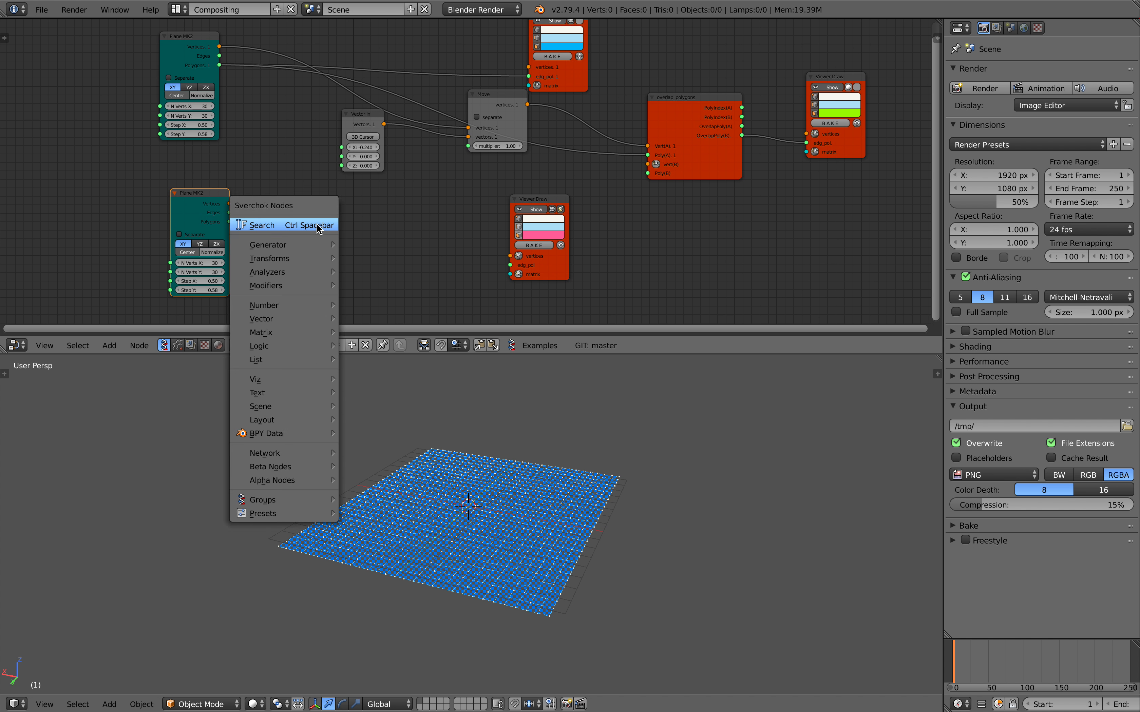
left_click(315, 224)
type("randomi")
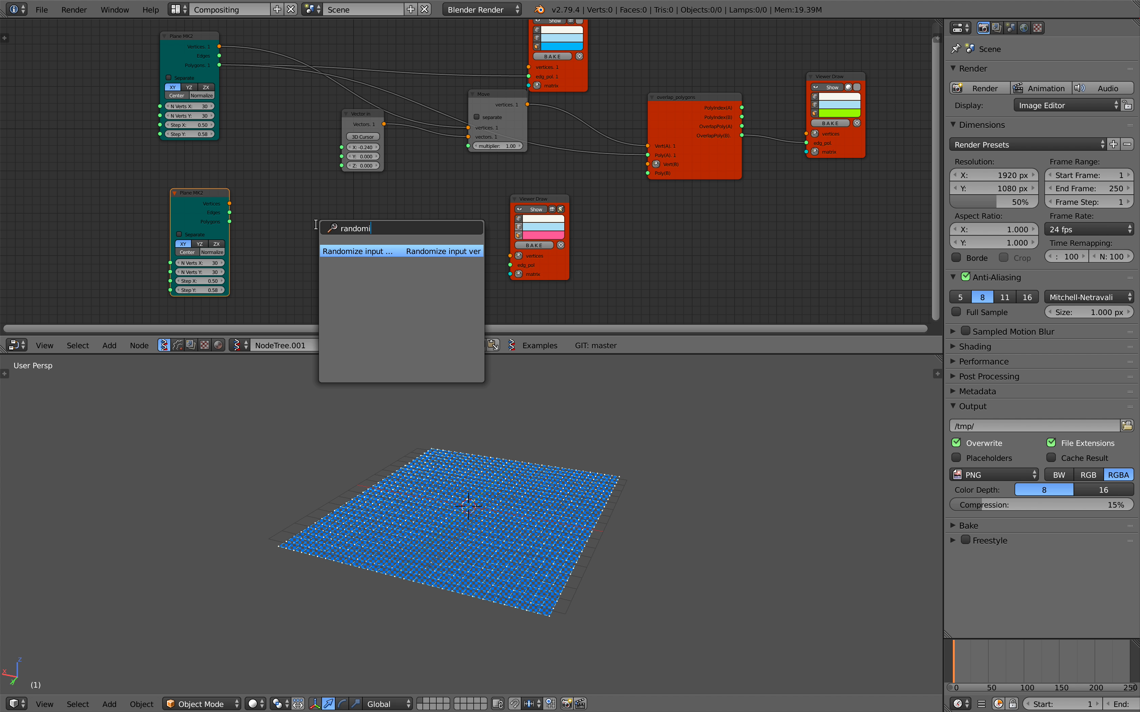
key("Return")
left_click(316, 208)
scroll(317, 207, "up", 1)
left_click_drag(190, 209, 290, 241)
Link the randomized Vertices to Vert(B) and the duplicated Plane's Polygons to Poly(B) of overlap_polygons.
left_click_drag(361, 229, 380, 229)
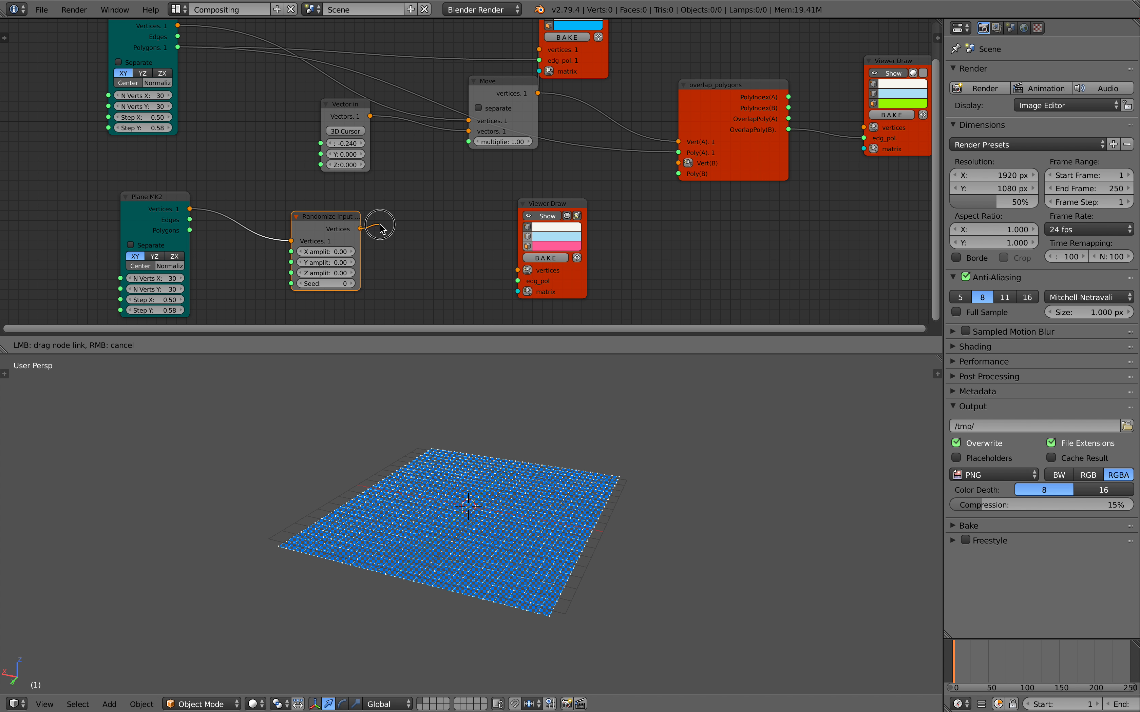
left_click_drag(672, 173, 678, 163)
left_click_drag(191, 230, 191, 231)
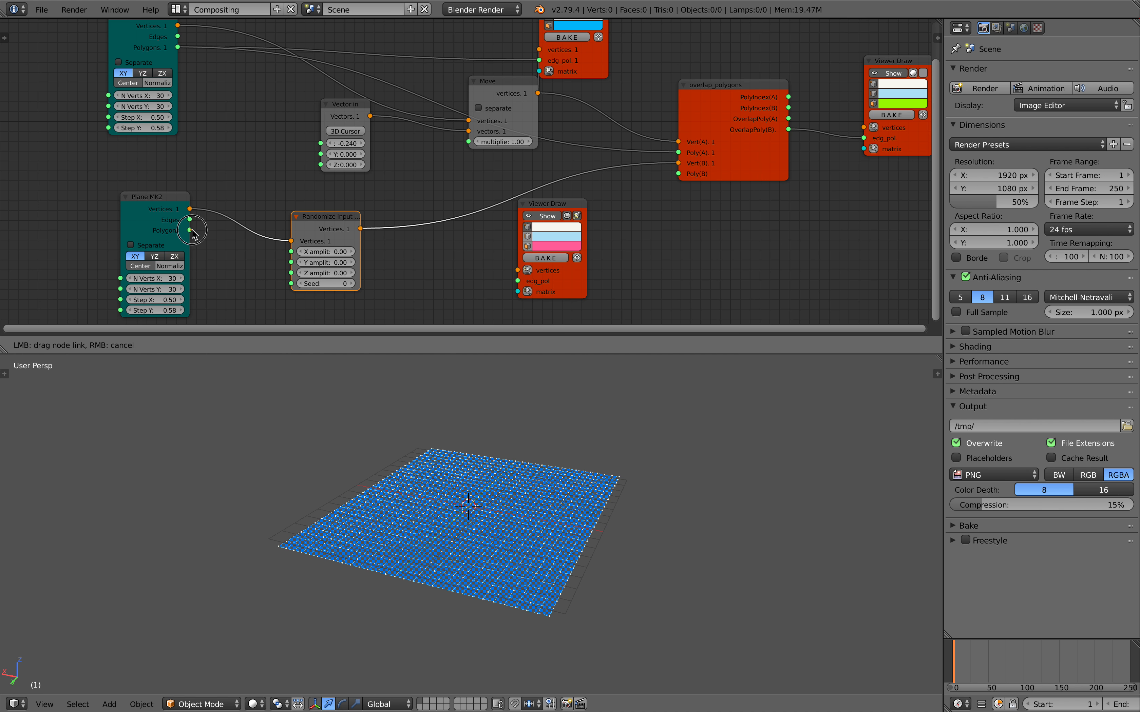
left_click_drag(661, 181, 678, 174)
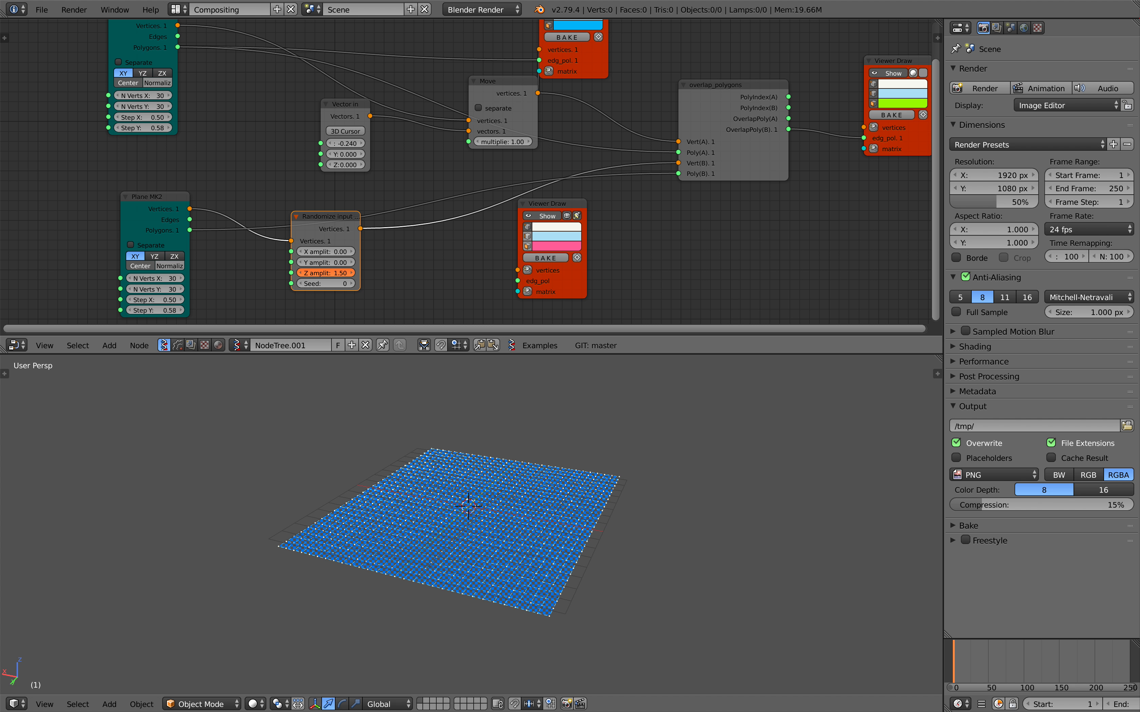
Set the Z amplitude to 1.74 and show the randomized plane with its faces through the pink Viewer Draw.
mouse_move(361, 229)
left_mouse_down()
mouse_move(517, 270)
mouse_move(210, 243)
mouse_move(190, 230)
left_mouse_up()
left_click(528, 236)
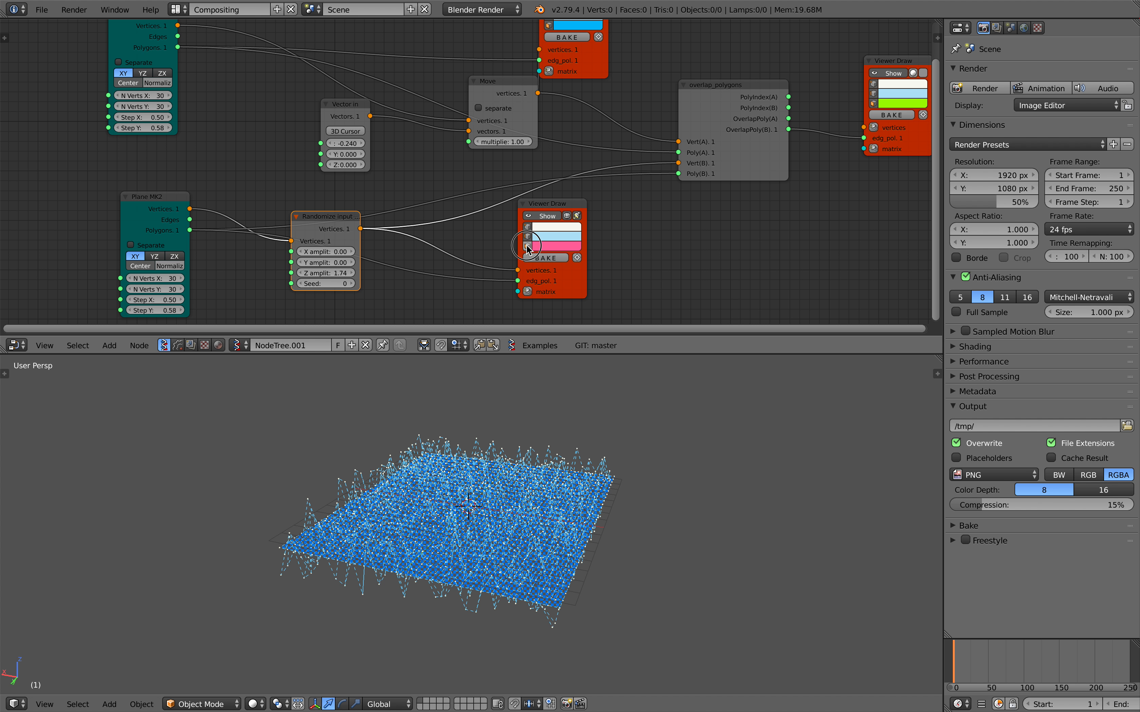
left_click(527, 246)
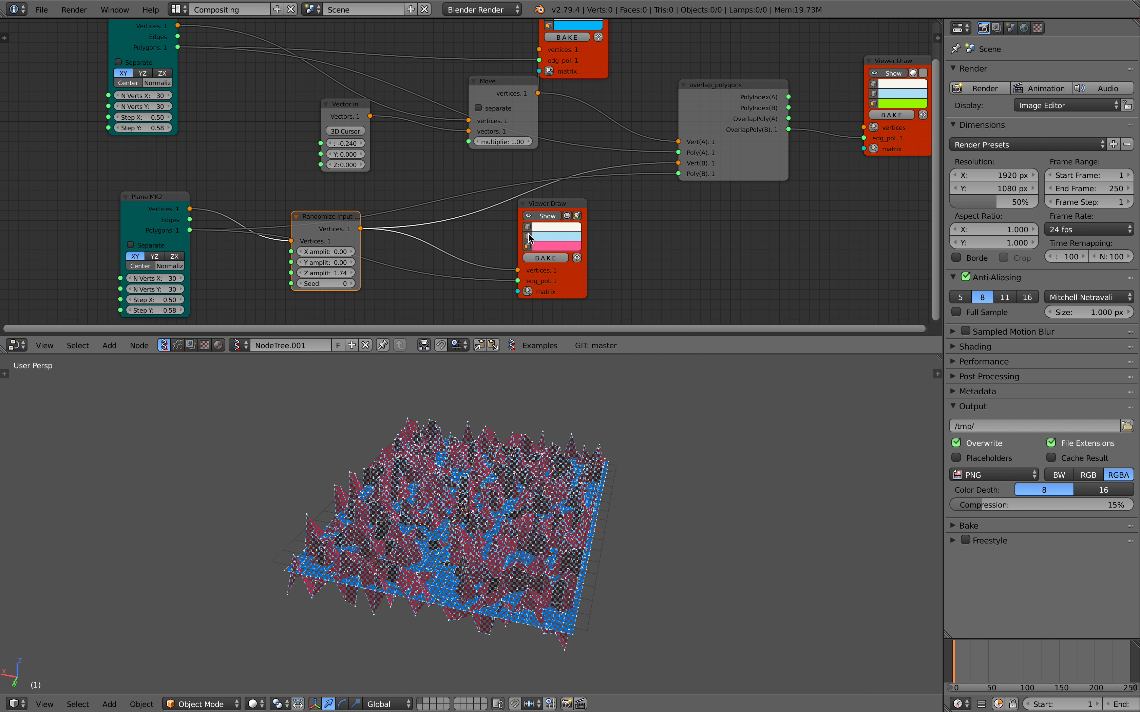
Save over the existing blend file.
scroll(532, 513, "up", 2)
middle_click_drag(539, 516, 500, 501)
key("super+s")
left_click(500, 501)
Link the duplicated Plane's Vertices to the green Viewer Draw's vertices.
middle_click_drag(783, 139, 602, 188)
scroll(268, 228, "down", 1)
middle_click_drag(268, 228, 320, 228)
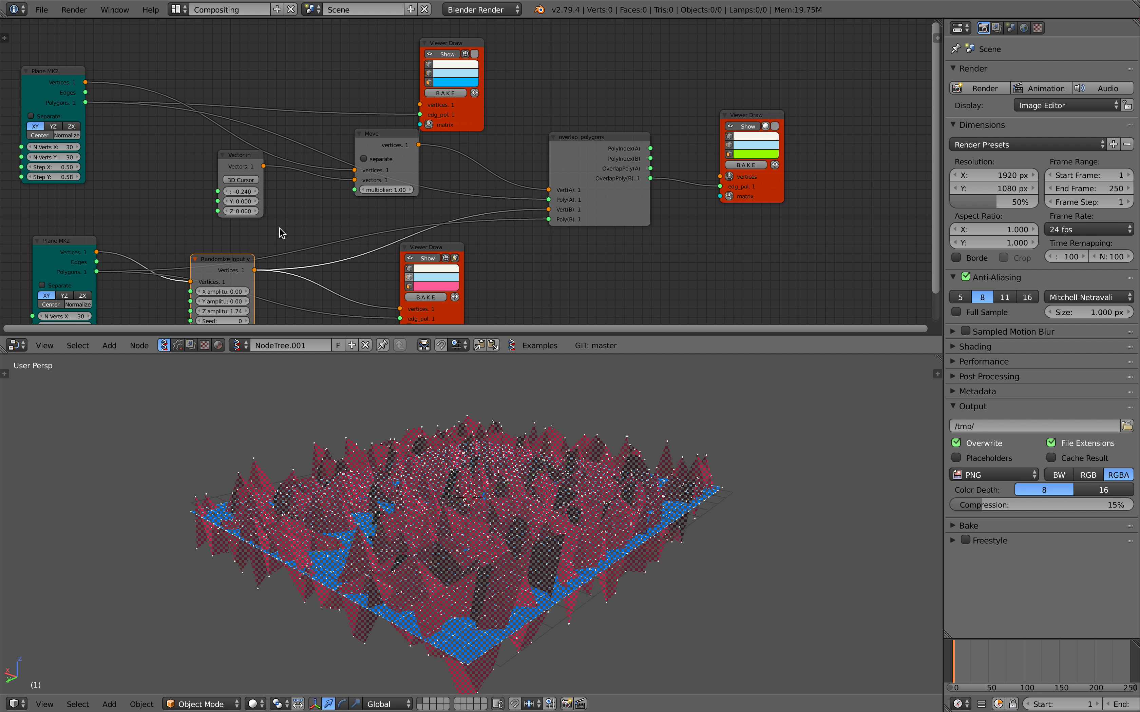
left_click_drag(98, 254, 637, 212)
left_click_drag(714, 176, 719, 177)
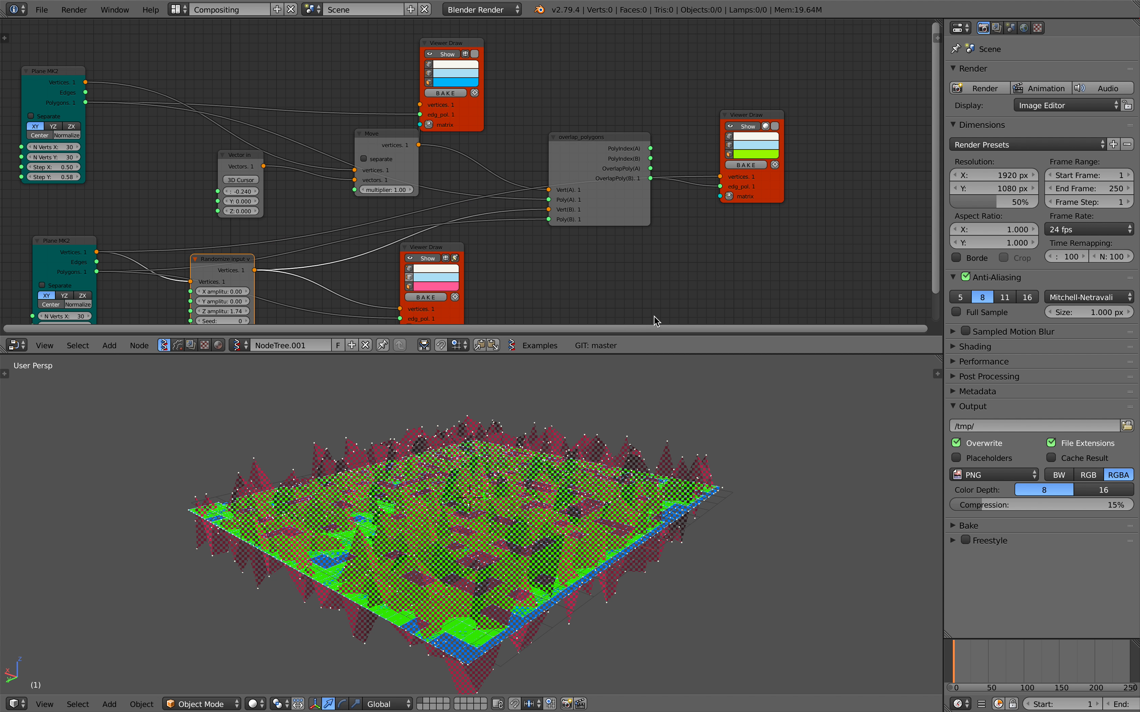
mouse_move(631, 369)
middle_mouse_down()
mouse_move(614, 395)
mouse_move(540, 412)
mouse_move(518, 447)
middle_mouse_up()
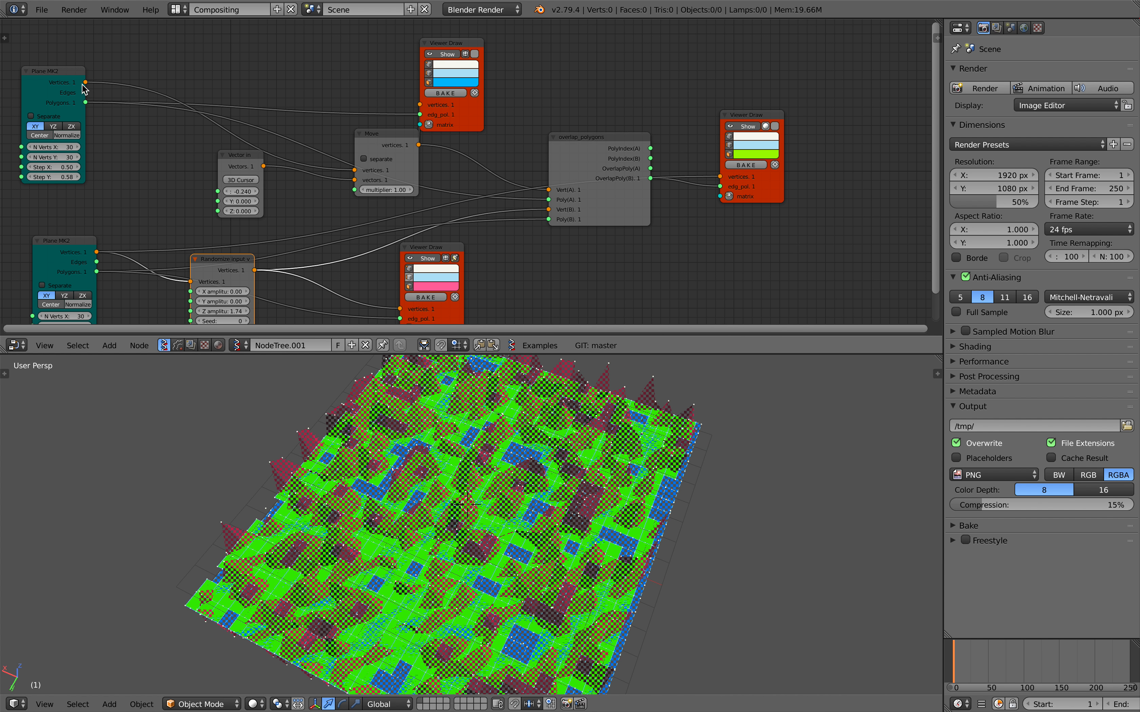
Rewire the green Viewer Draw to take the original Plane's Vertices as vertices and OverlapPoly(A) as edg_pol.
middle_click_drag(278, 190, 295, 178)
left_click_drag(104, 71, 545, 137)
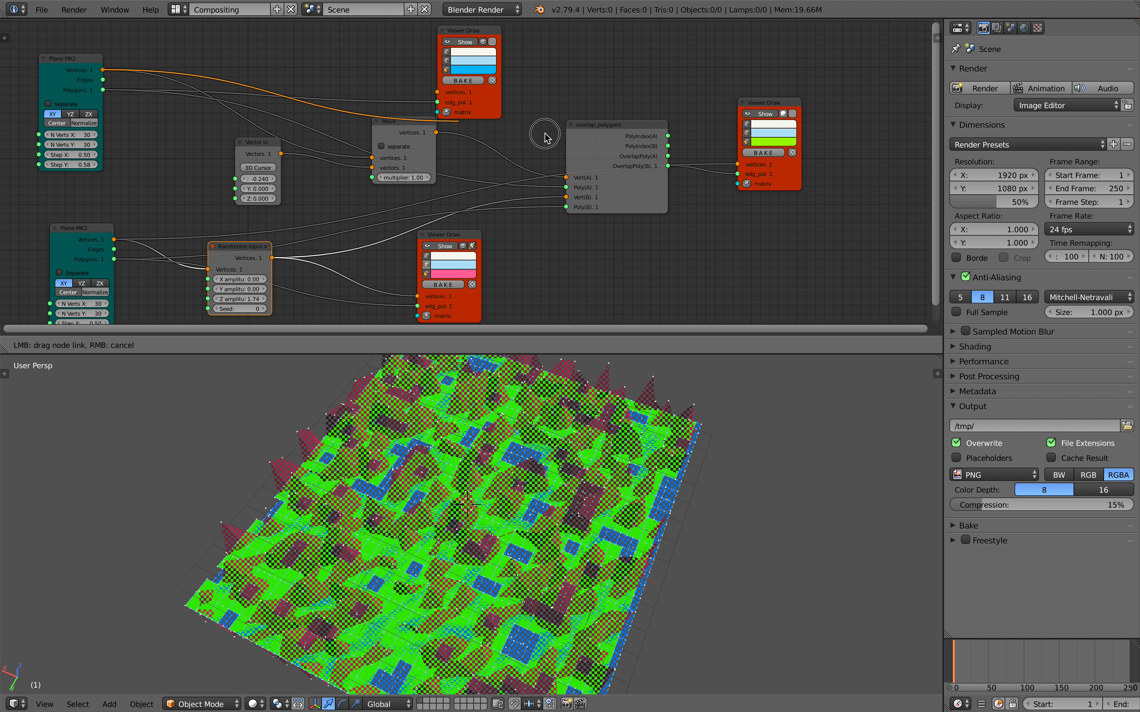
left_click_drag(735, 168, 736, 166)
left_click_drag(668, 156, 739, 177)
mouse_move(579, 477)
middle_mouse_down()
mouse_move(605, 463)
mouse_move(604, 442)
mouse_move(565, 478)
mouse_move(569, 467)
middle_mouse_up()
scroll(565, 471, "down", 3)
Attach a Matrix in node with X location 16.320 to the green Viewer Draw, and save over the existing blend file.
middle_click_drag(693, 198, 635, 171)
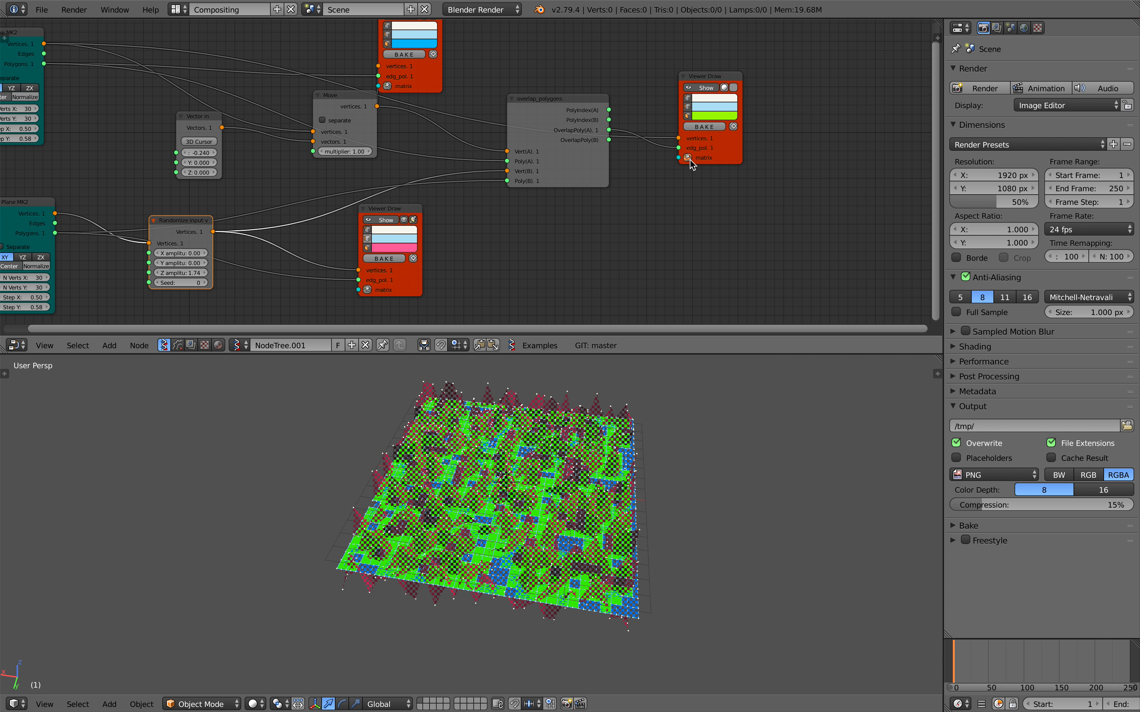
left_click_drag(556, 108, 485, 322)
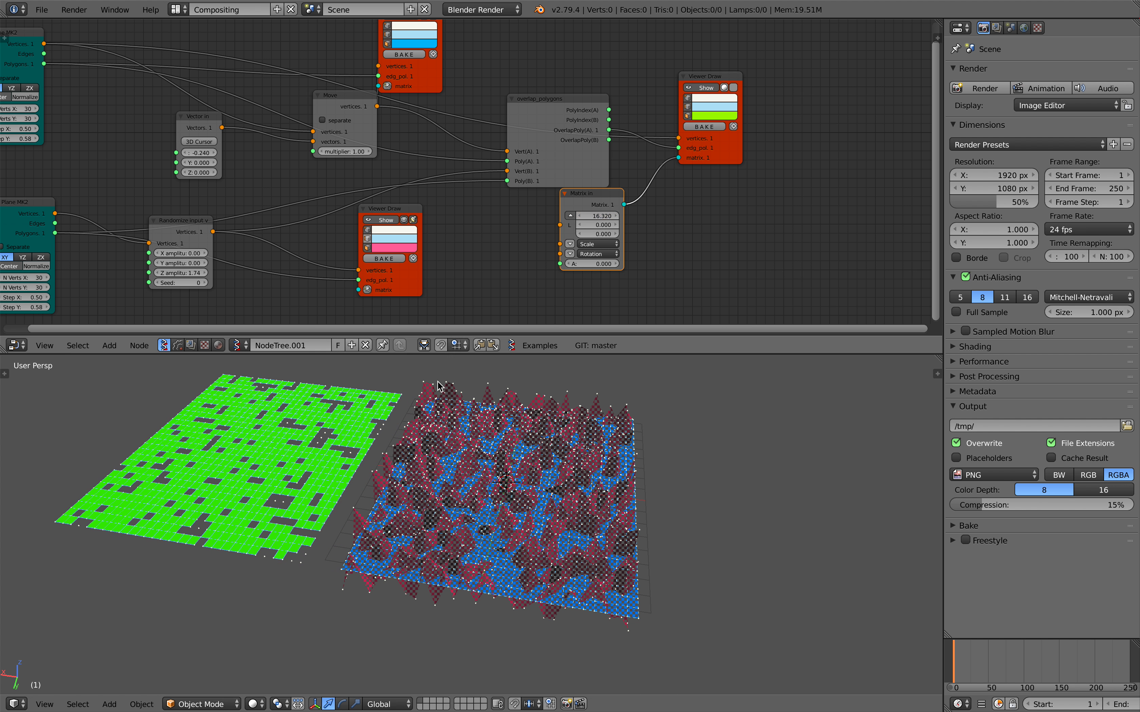
middle_click_drag(401, 458, 387, 457)
key("ctrl+s")
left_click(387, 457)
Attach a second Matrix in node with X location -16.080 to the pink Viewer Draw.
middle_click_drag(428, 215, 475, 201)
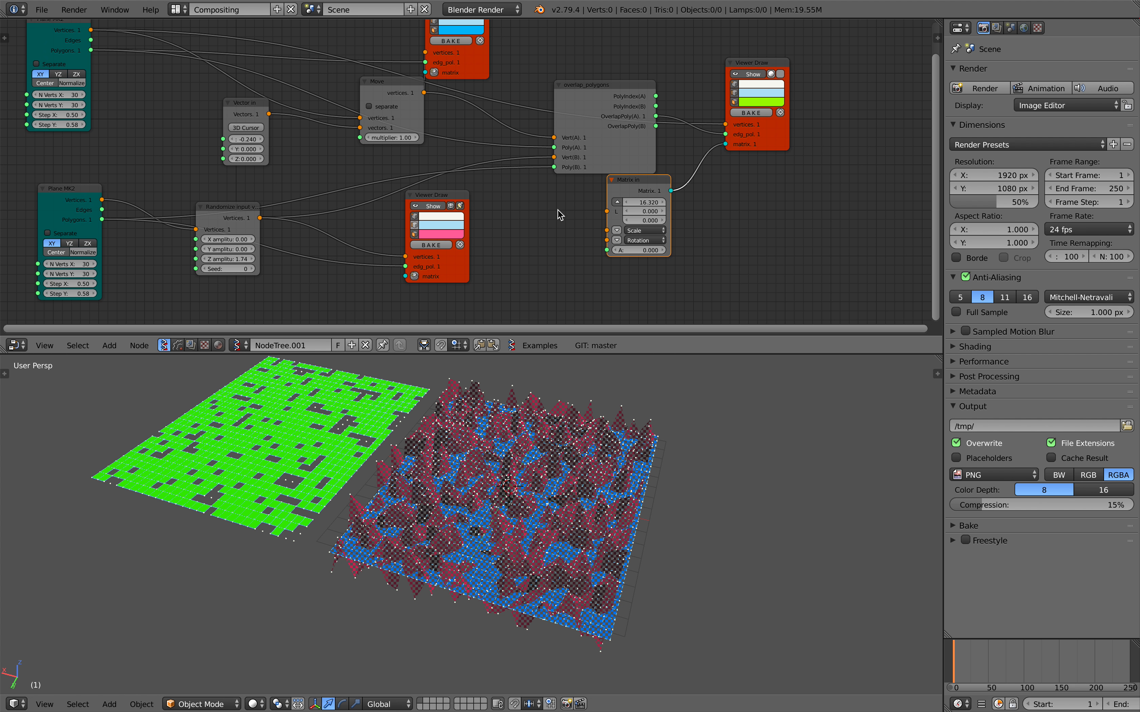
left_click_drag(633, 188, 622, 209)
middle_click_drag(412, 222, 543, 189)
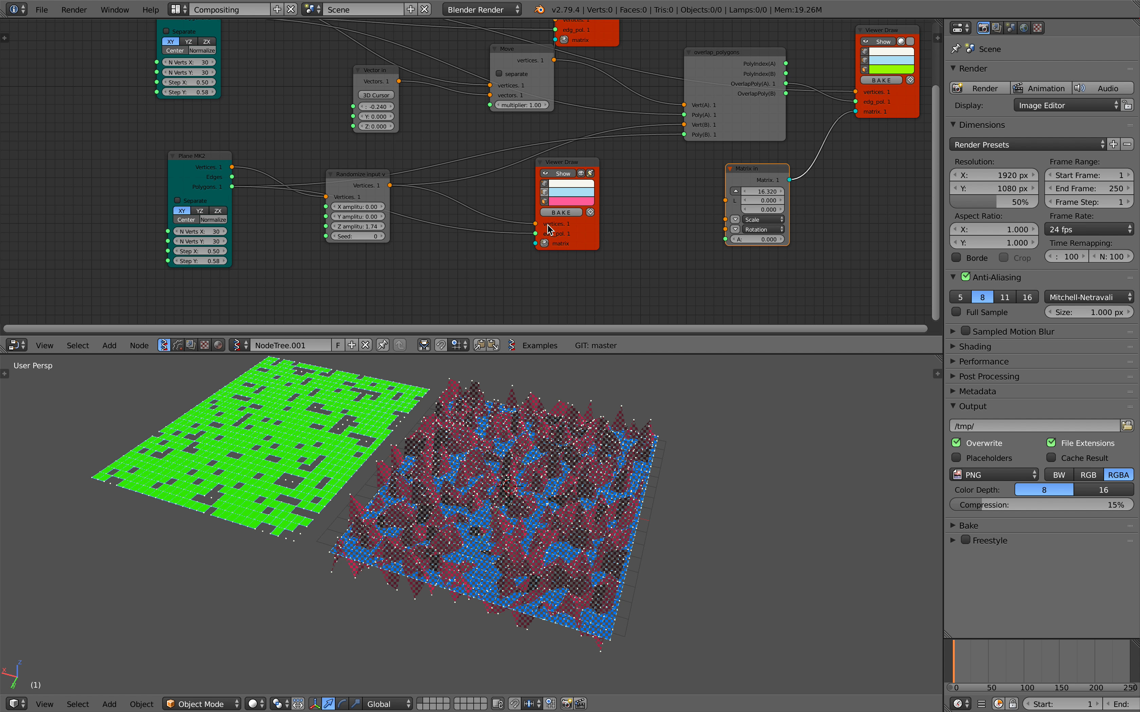
left_click(544, 243)
left_click(438, 269)
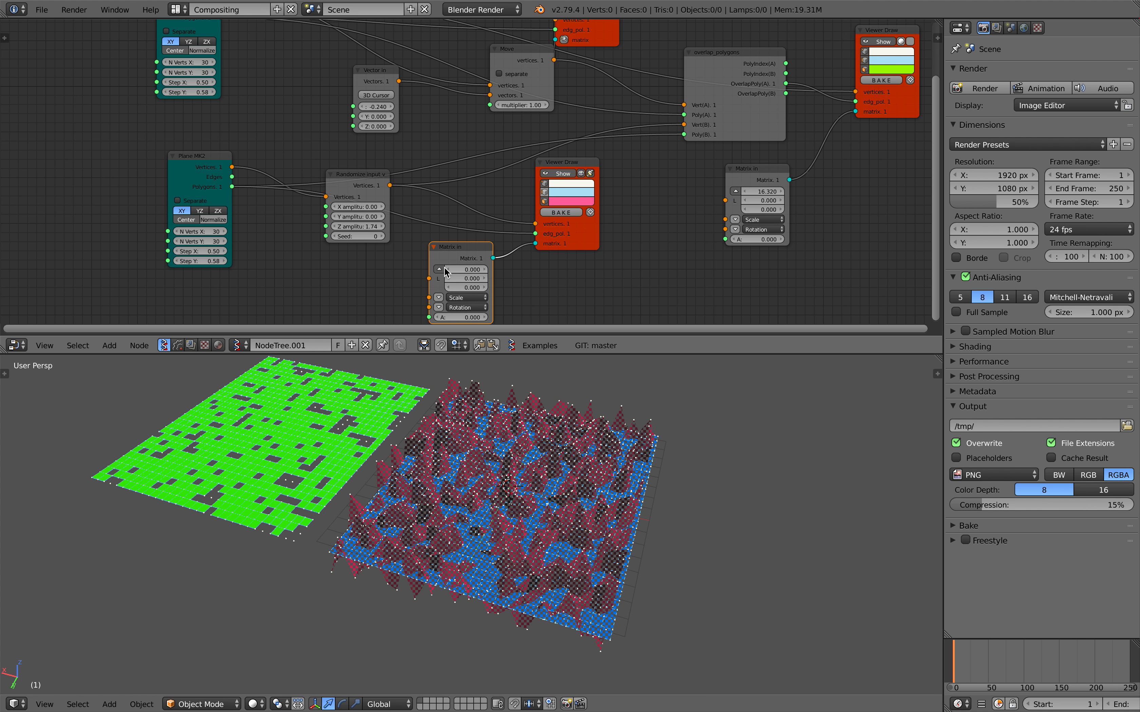
left_click_drag(462, 272, 397, 272)
middle_click_drag(555, 514, 588, 517)
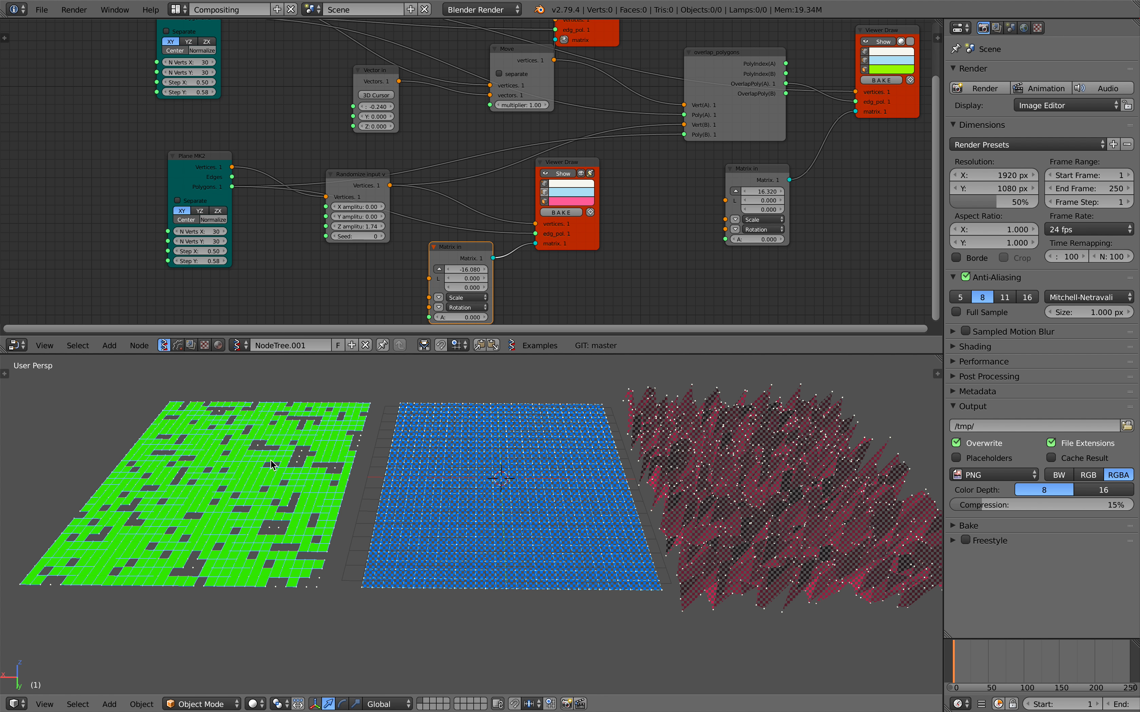
Set the randomize node's Z amplitude to 0.84 and its Seed to 304.
middle_click_drag(273, 240, 307, 244)
middle_click_drag(475, 243, 414, 244)
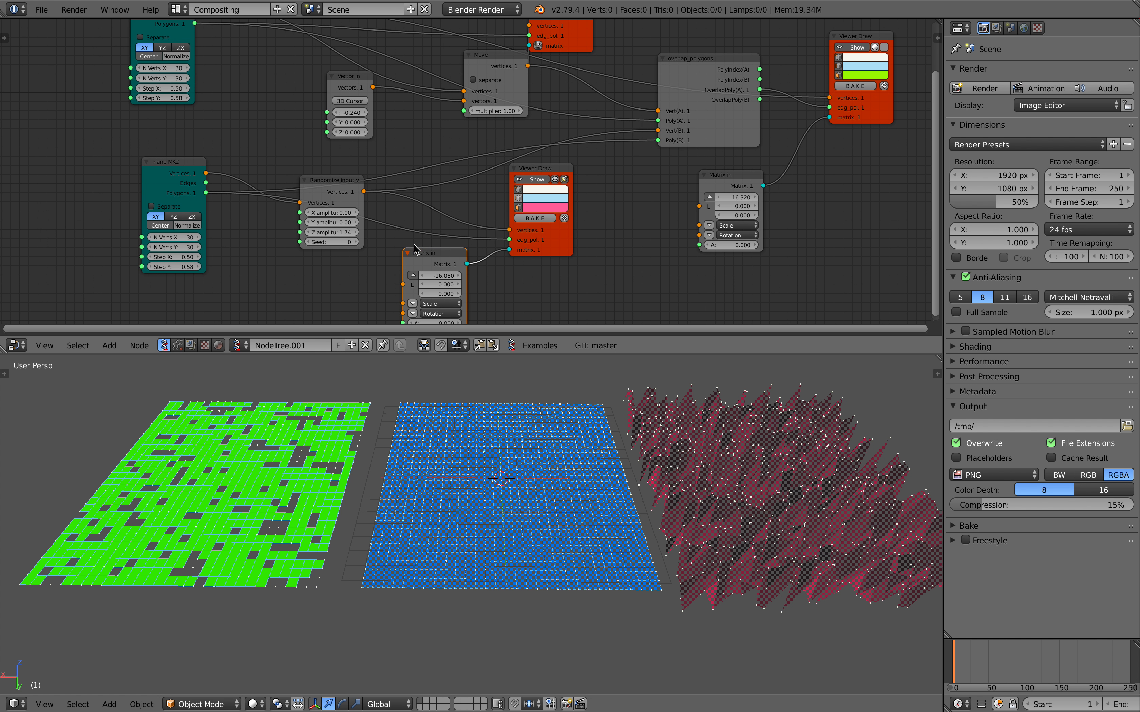
left_click_drag(329, 242, 396, 243)
left_click_drag(332, 213, 335, 248)
type("0")
key("Return")
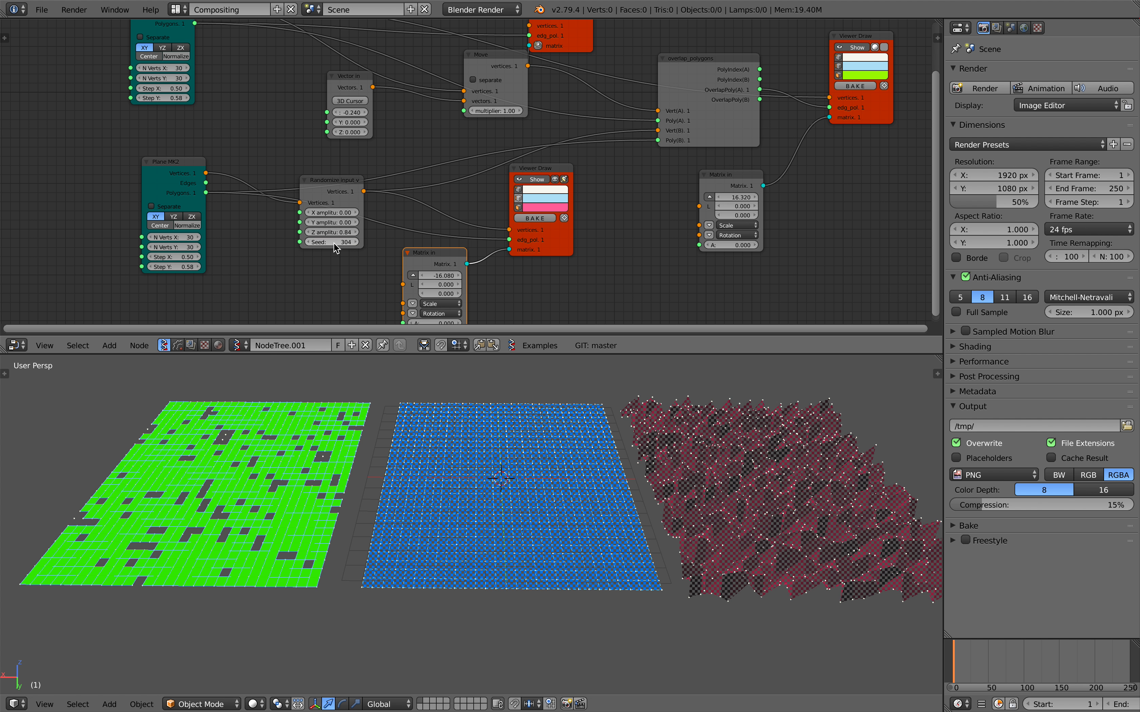
Delete the randomize node and add a Vector Noise node in its place beside the second Plane.
left_click_drag(334, 190, 310, 228)
key("x")
key("shift+a")
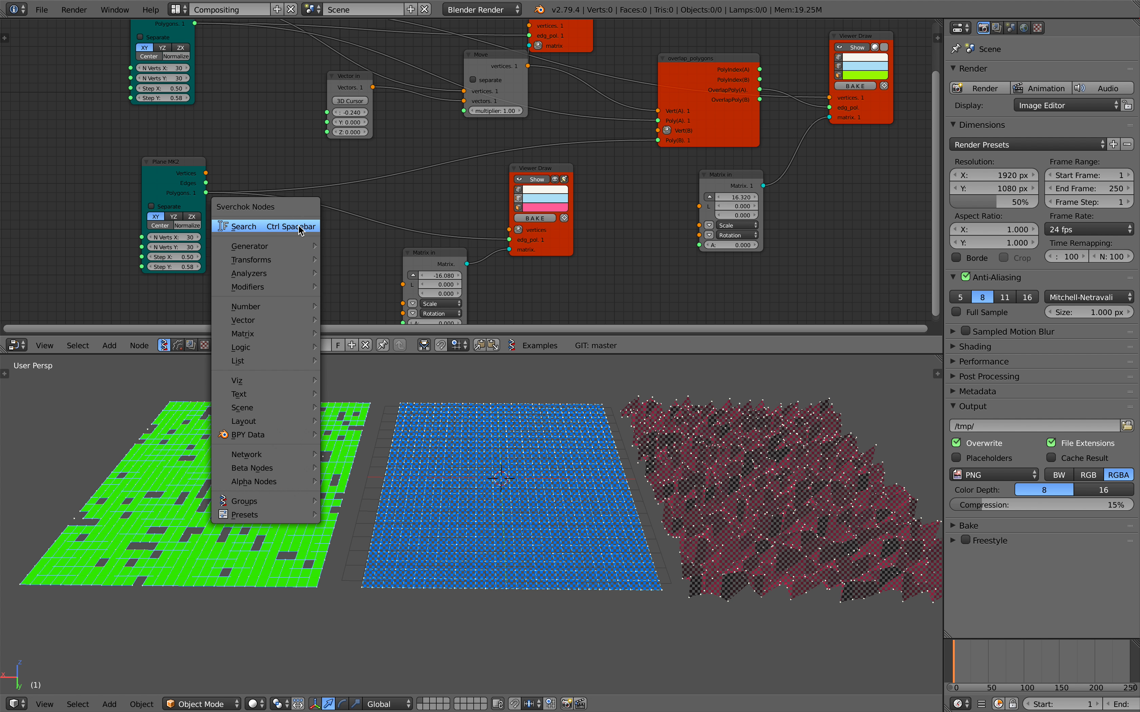
left_click(297, 226)
type("n")
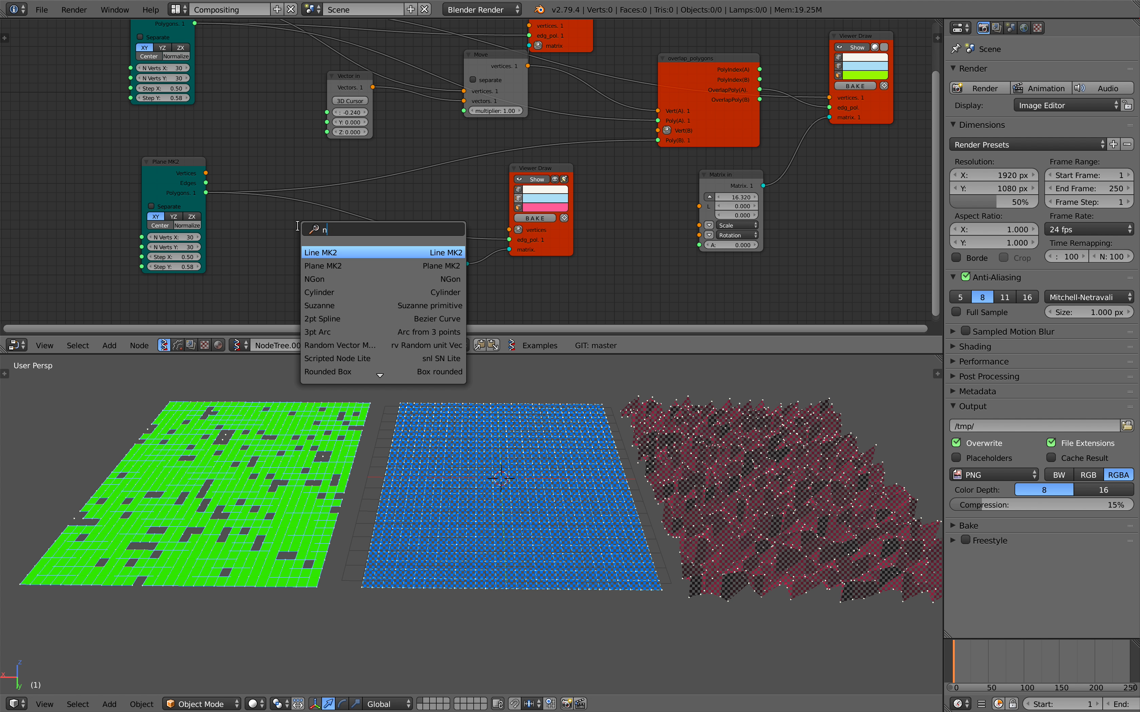
type("oi")
key("BackSpace")
key("BackSpace")
key("BackSpace")
type("vec")
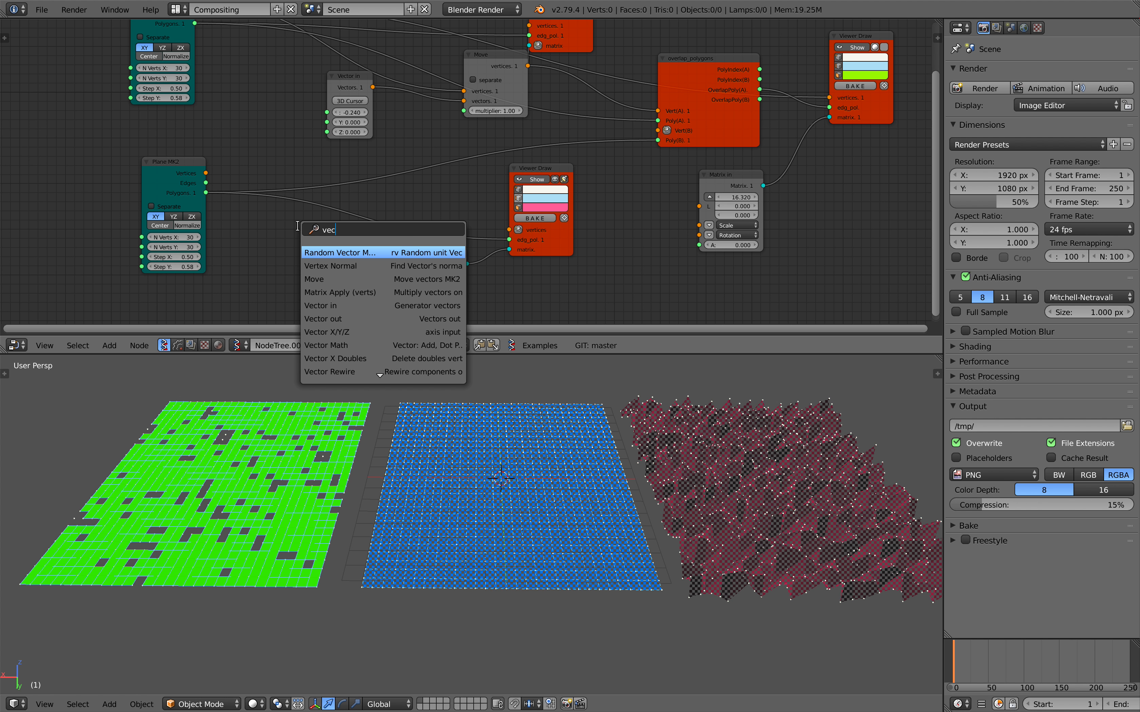
type("tor noise")
key("Return")
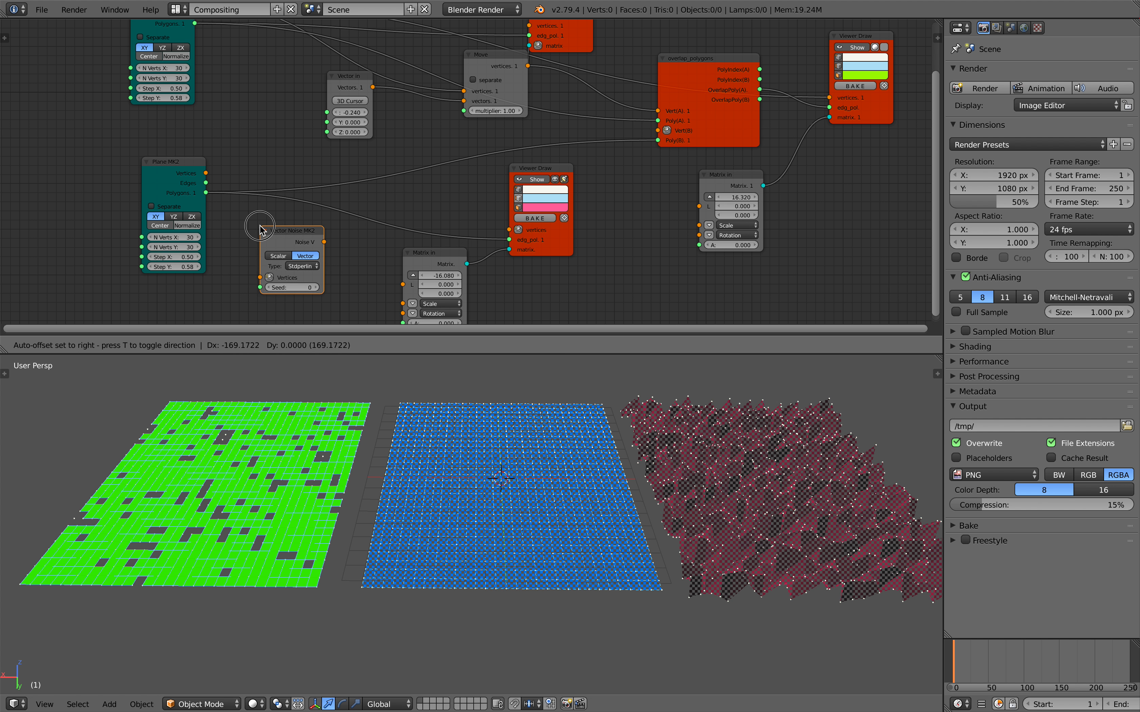
left_click(153, 172)
Wire the second Plane's Vertices into the Vector Noise node, and its Noise V output into Vert(B) of the overlap_polygons node.
left_click_drag(175, 167, 184, 178)
left_click_drag(261, 275, 260, 276)
left_click_drag(279, 244, 493, 160)
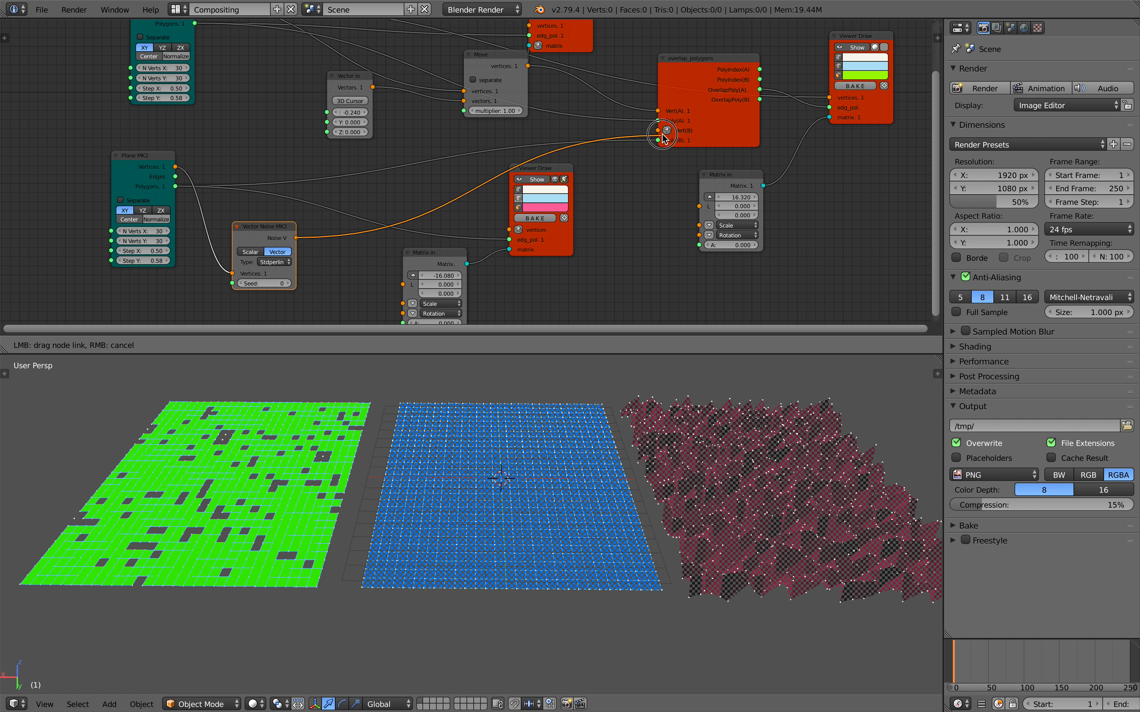
left_click_drag(662, 136, 658, 130)
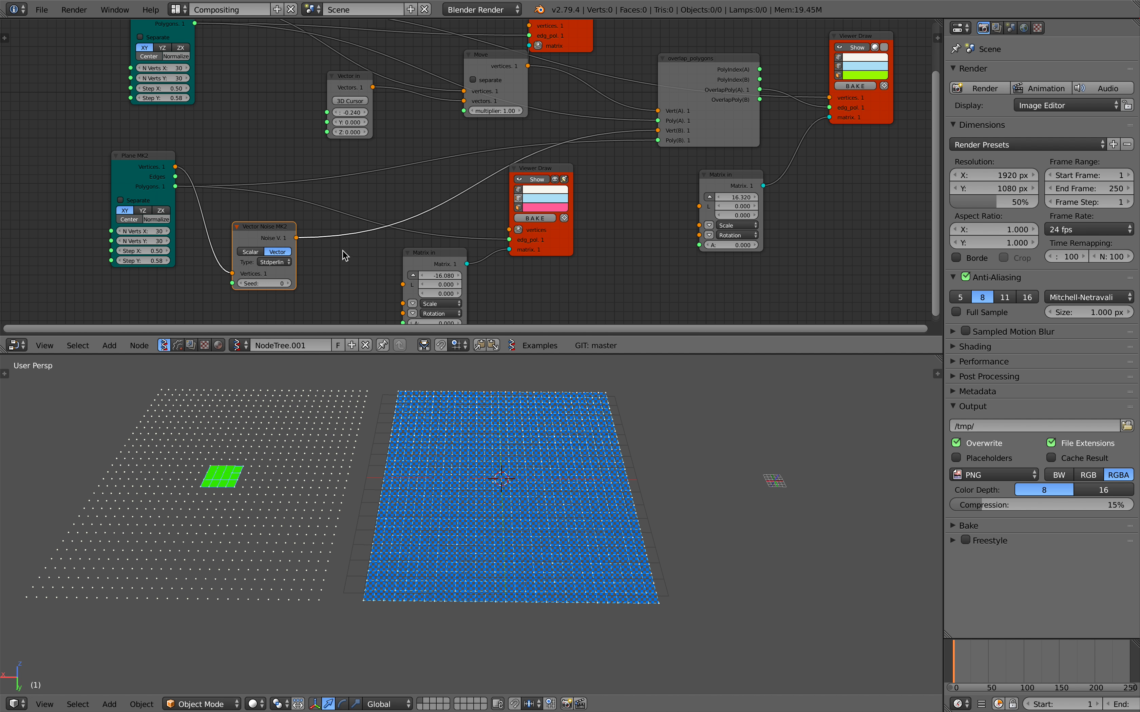
Make room around the Vector Noise node and add a Vector Math node set to Add.
middle_click_drag(367, 257, 451, 197)
left_click_drag(217, 100, 77, 92)
left_click_drag(329, 171, 275, 243)
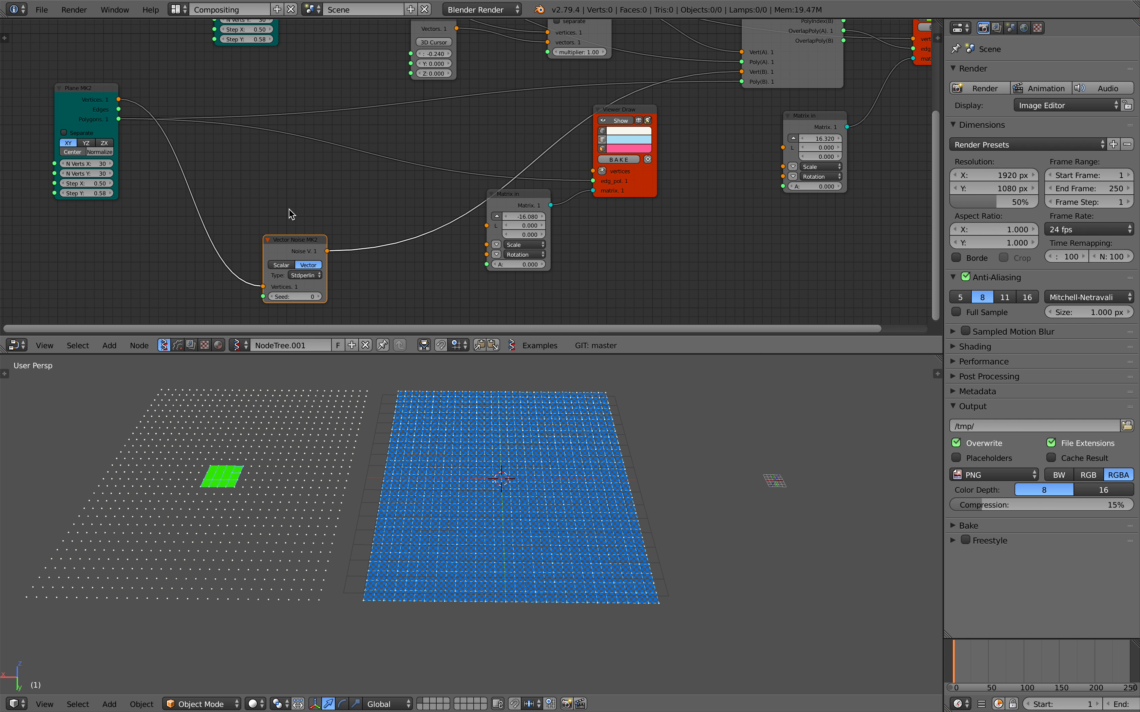
key("alt+space")
type("vector m")
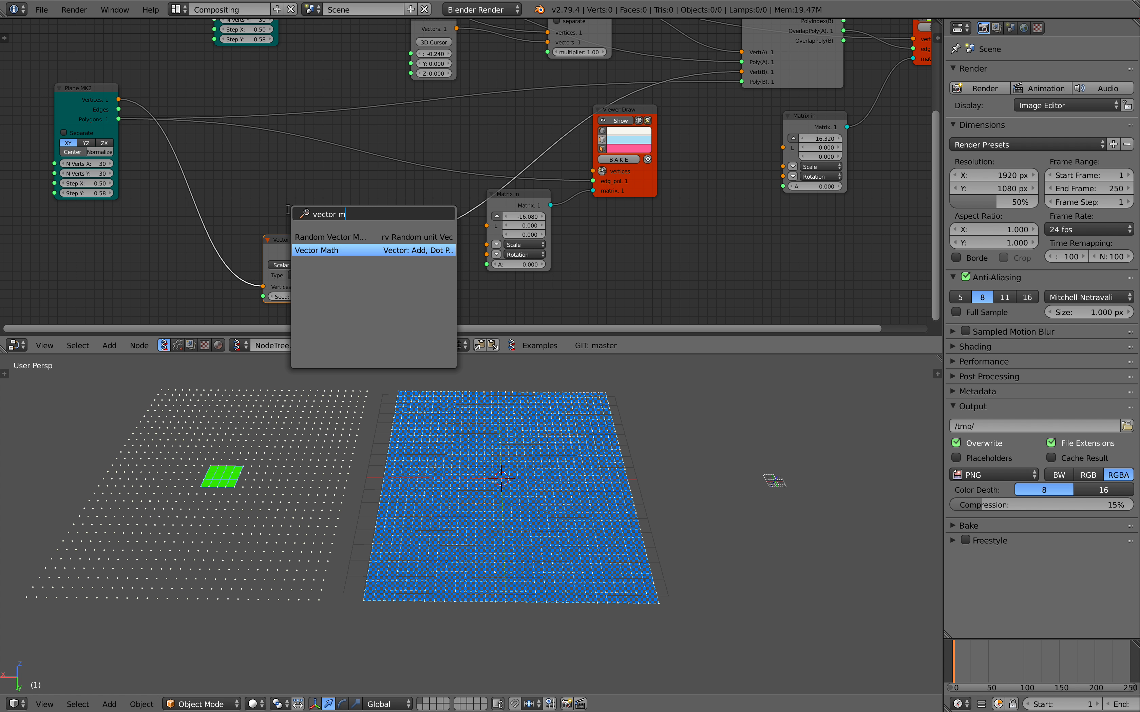
key("Return")
left_click(320, 189)
left_click(330, 194)
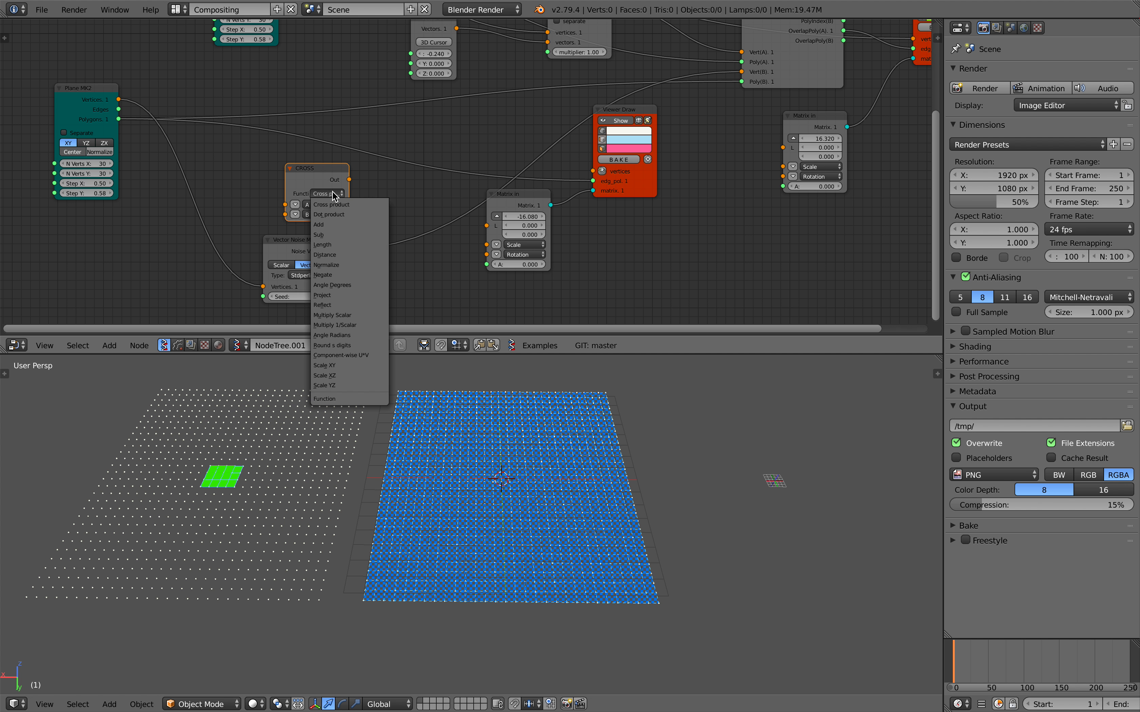
left_click(332, 228)
Feed the Plane's Vertices and the noise into the Add node, wire its output to Vert(B), and save over the blend file.
left_click_drag(118, 100, 285, 204)
left_click_drag(327, 254, 285, 214)
left_click_drag(349, 179, 505, 147)
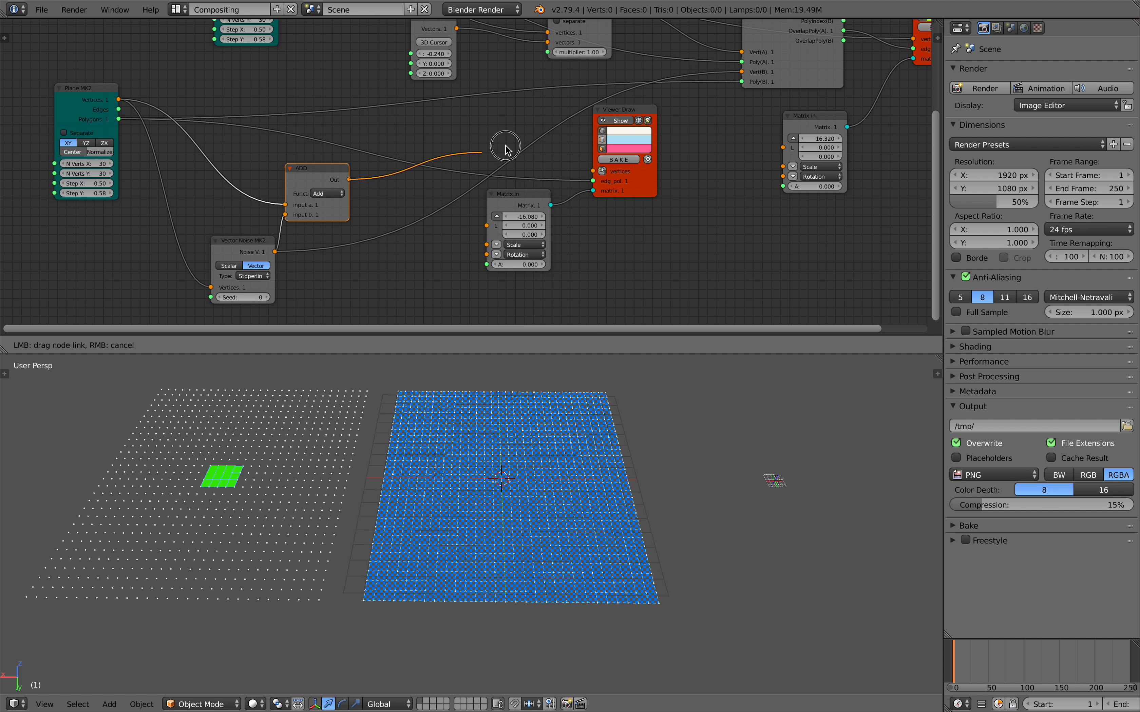
left_click_drag(737, 73, 740, 73)
middle_click_drag(566, 409, 534, 421)
key("ctrl+s")
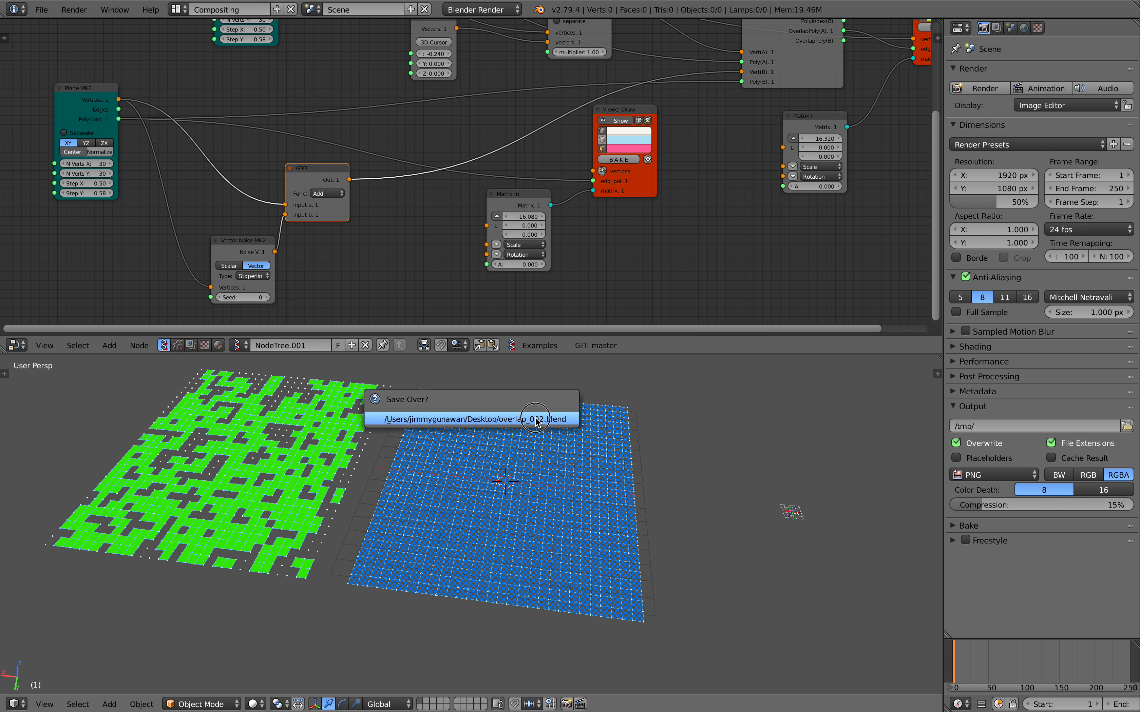
left_click(534, 421)
Connect the Add node's output to the vertices input of the pink Viewer Draw.
middle_click_drag(323, 219, 332, 233)
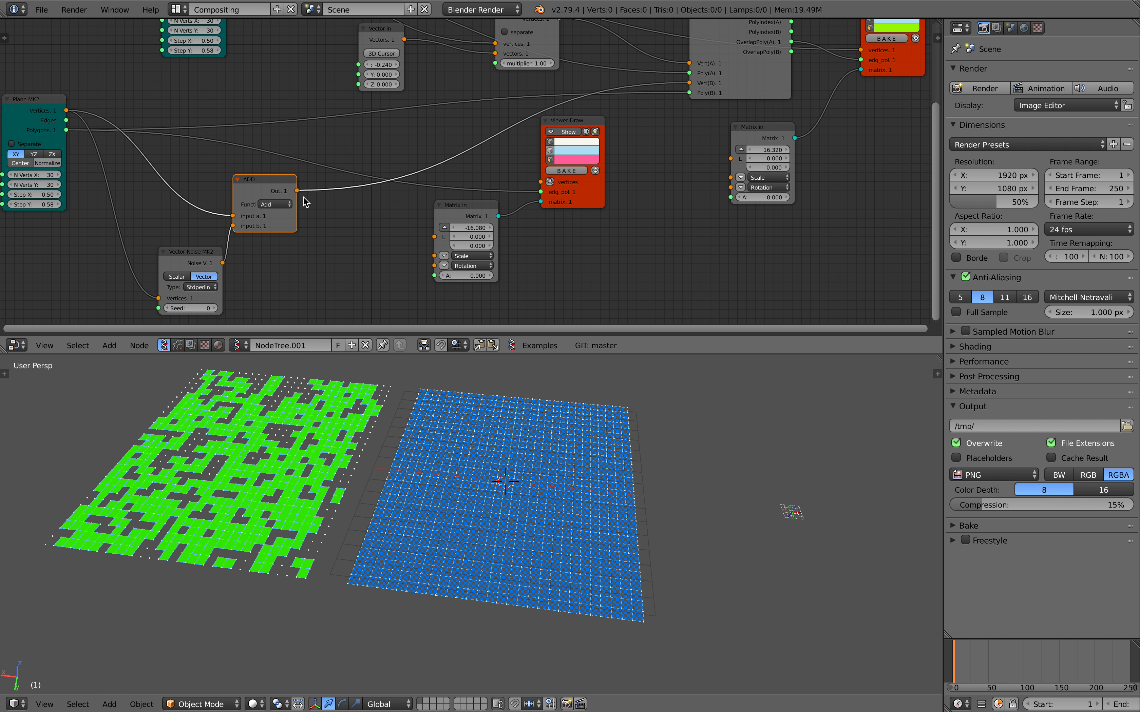
left_click_drag(297, 191, 347, 193)
left_click_drag(607, 160, 627, 160)
mouse_move(680, 182)
middle_mouse_down()
mouse_move(660, 211)
mouse_move(639, 201)
mouse_move(672, 188)
middle_mouse_up()
left_click_drag(321, 203, 490, 178)
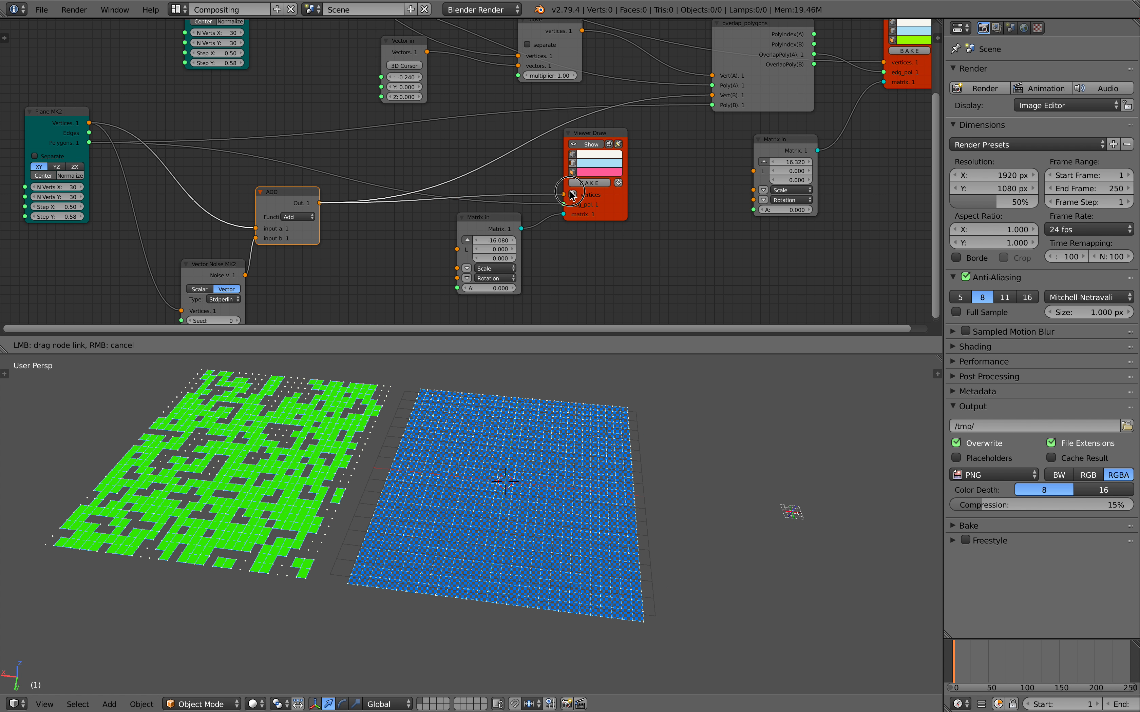
left_click_drag(570, 190, 569, 192)
middle_click_drag(463, 200, 542, 184)
middle_click_drag(672, 439, 542, 425)
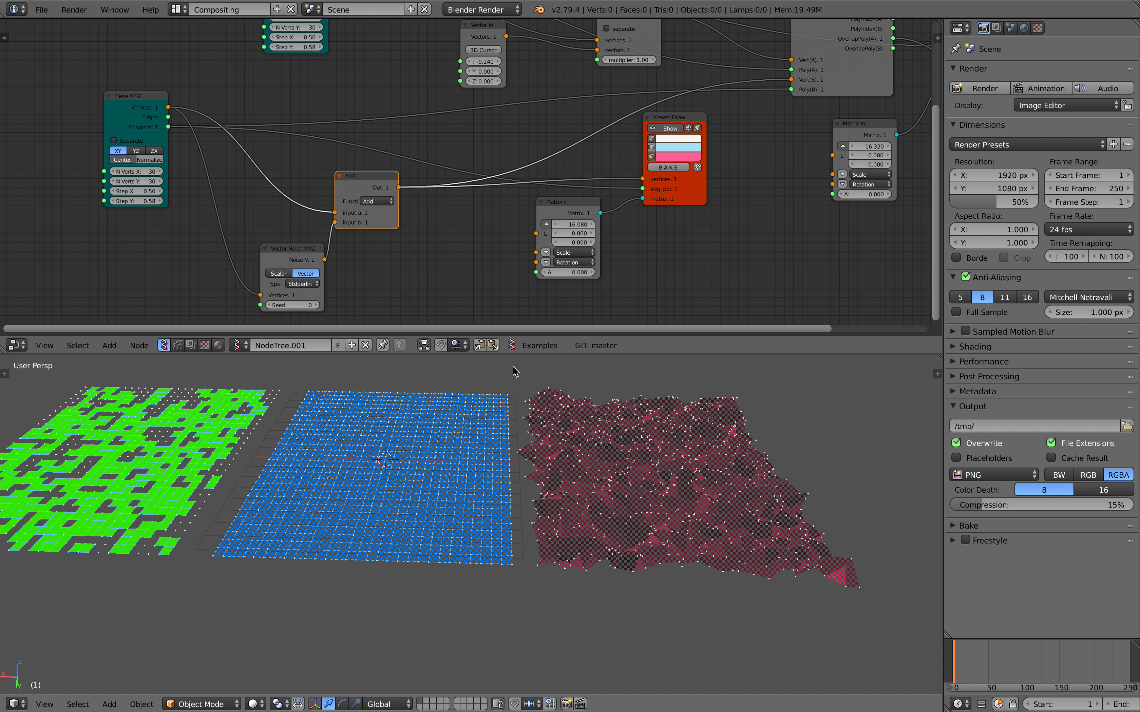
Switch the Vector Noise node from Vector to Scalar output.
middle_click_drag(454, 276, 511, 273)
left_click_drag(353, 259, 339, 254)
scroll(334, 251, "up", 1)
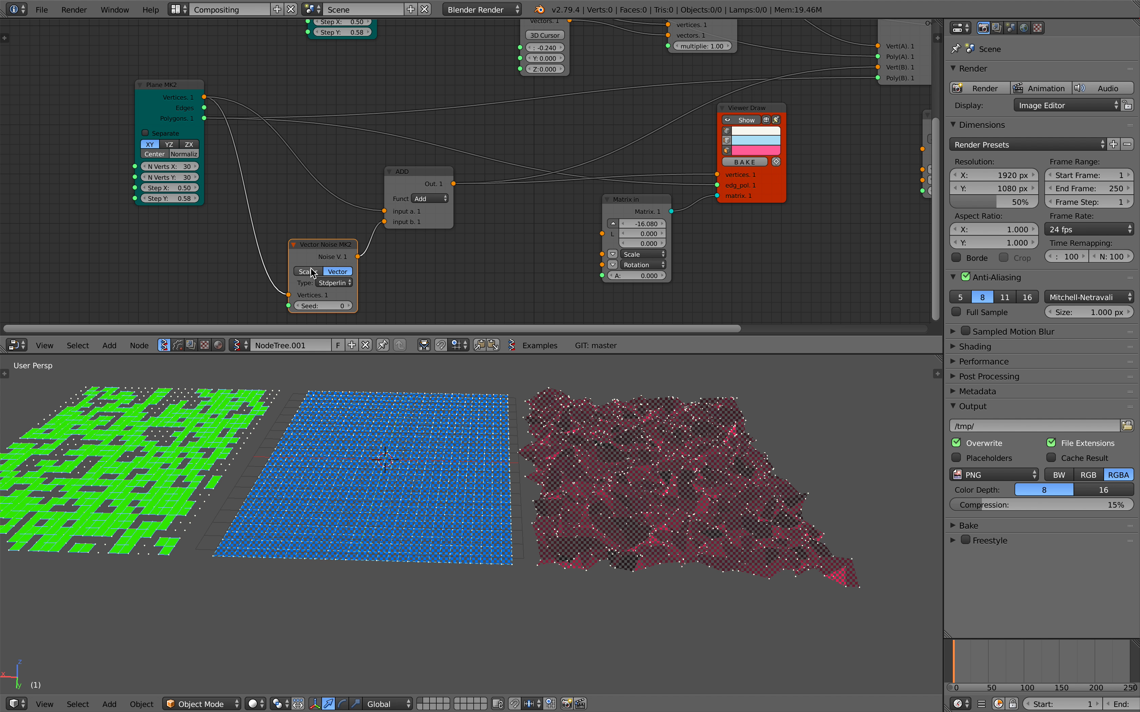
left_click(311, 273)
Add a Vector in node, feeding Noise S into its Z and its Vectors into input b of the Add node.
middle_click_drag(356, 244, 478, 209)
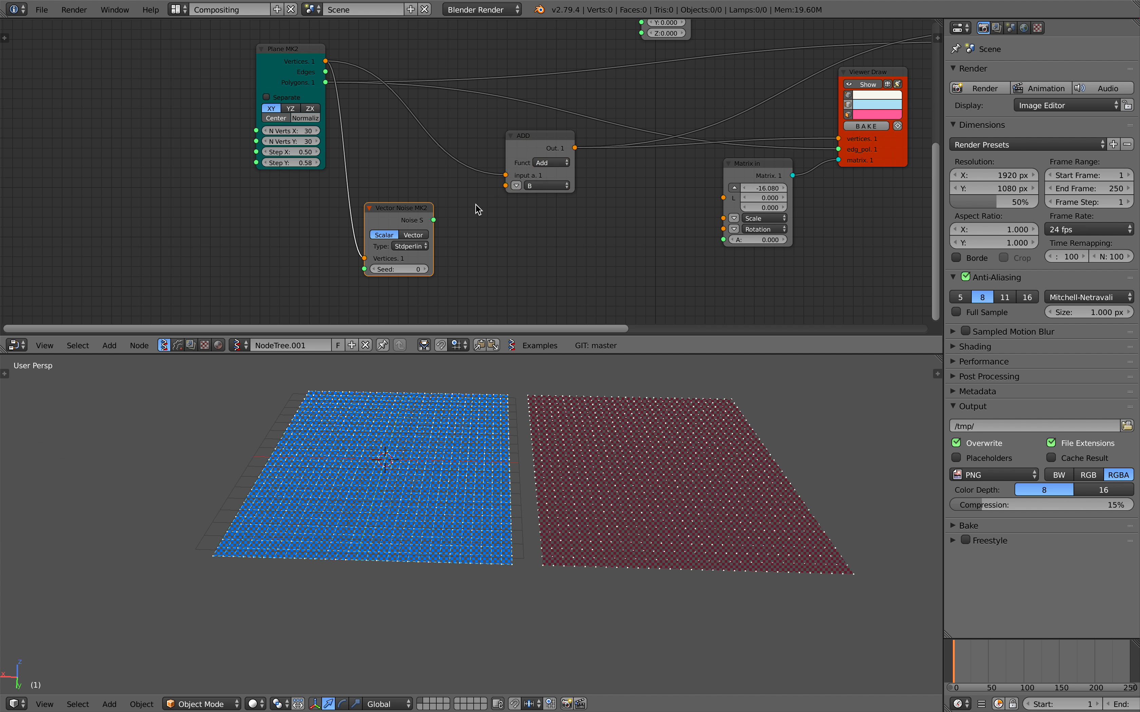
key("alt+space")
type("vector")
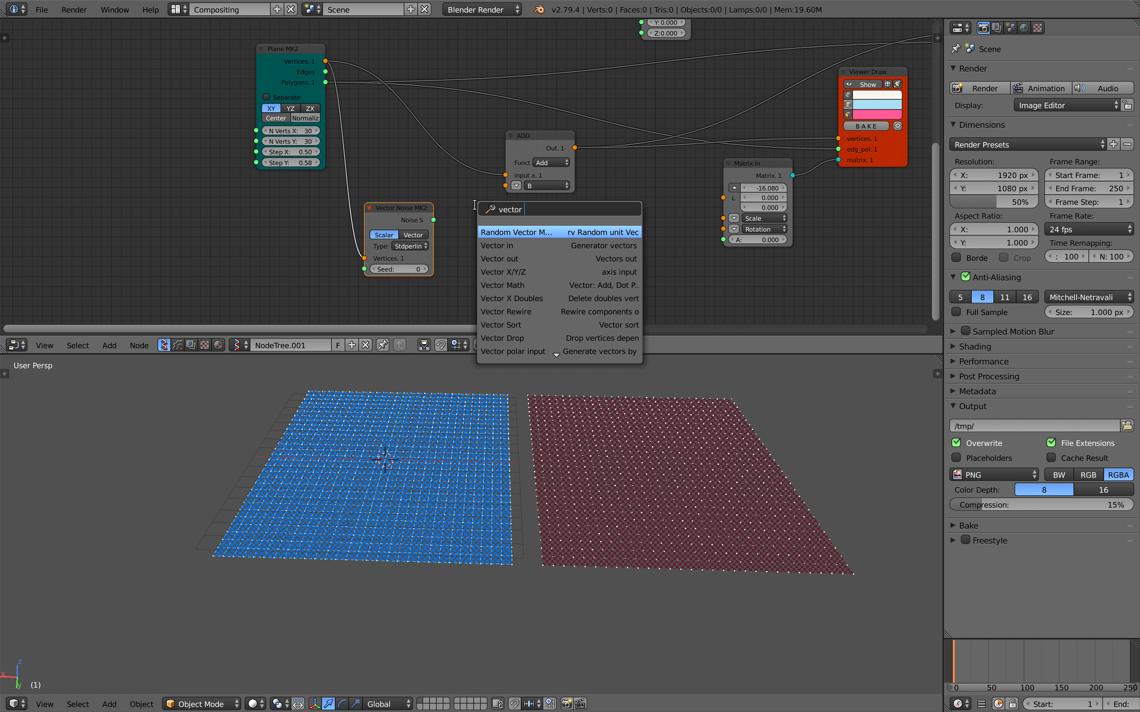
key("Down")
key("Return")
left_click(442, 211)
left_click_drag(434, 221, 451, 263)
left_click_drag(500, 224, 512, 188)
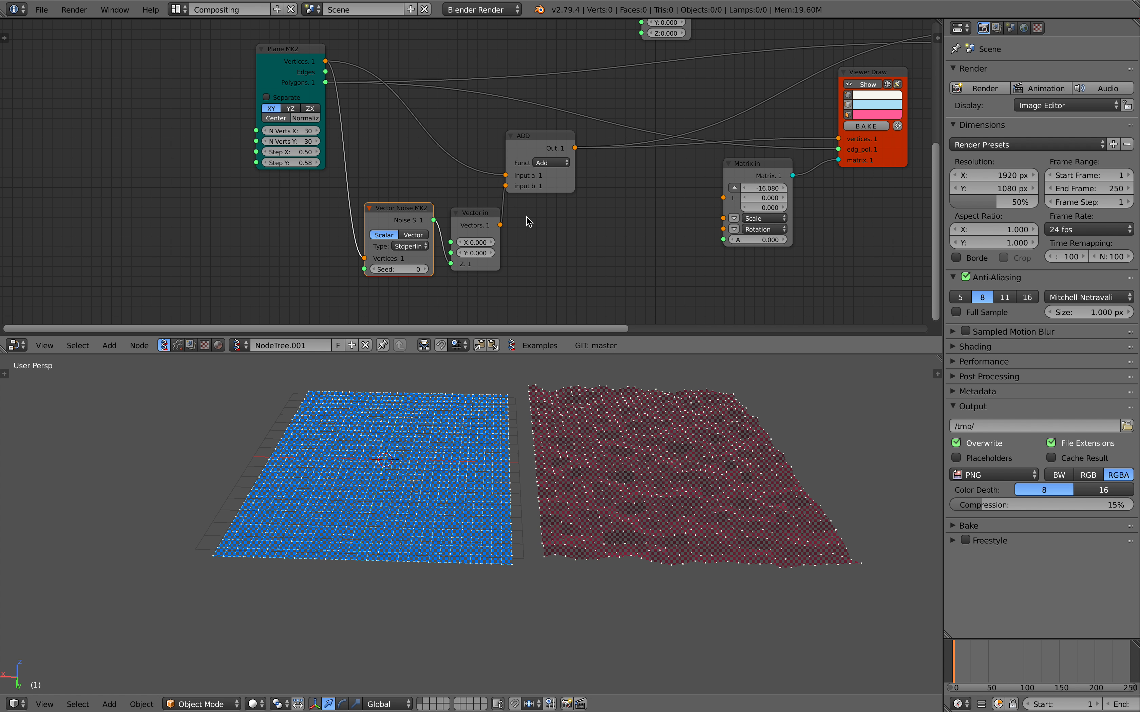
Set the Vector Noise Seed to 172, spread out the Plane and noise nodes, and save over the blend file.
left_click_drag(400, 269, 350, 213)
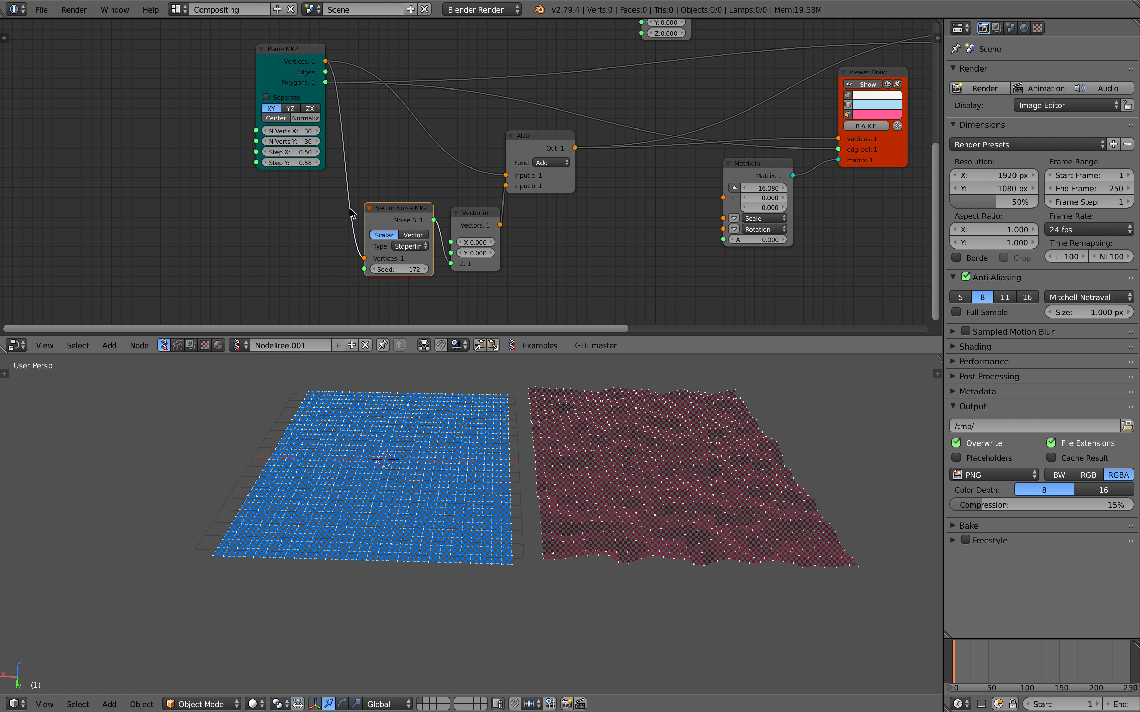
left_click_drag(285, 76, 176, 70)
left_click_drag(406, 216, 348, 214)
key("ctrl+s")
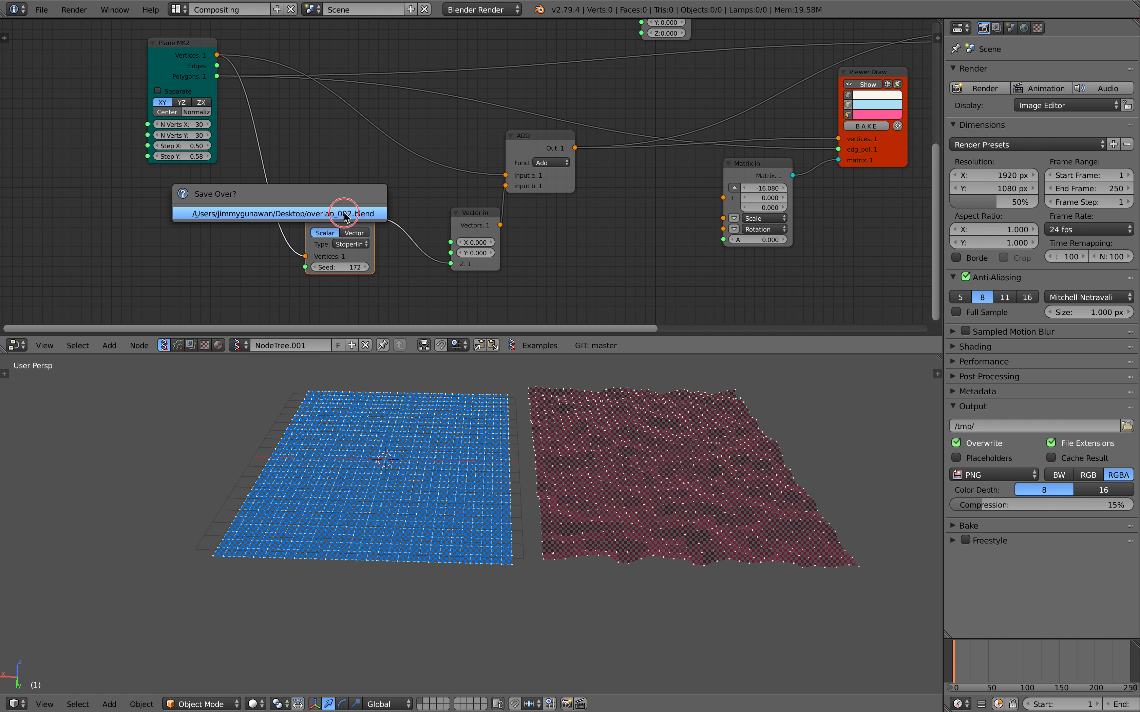
left_click(346, 215)
Rearrange the Add, Vector in, Vector Noise and Plane nodes with more space between them, and save over the blend file.
middle_click_drag(544, 216, 454, 246)
left_click_drag(441, 186, 448, 201)
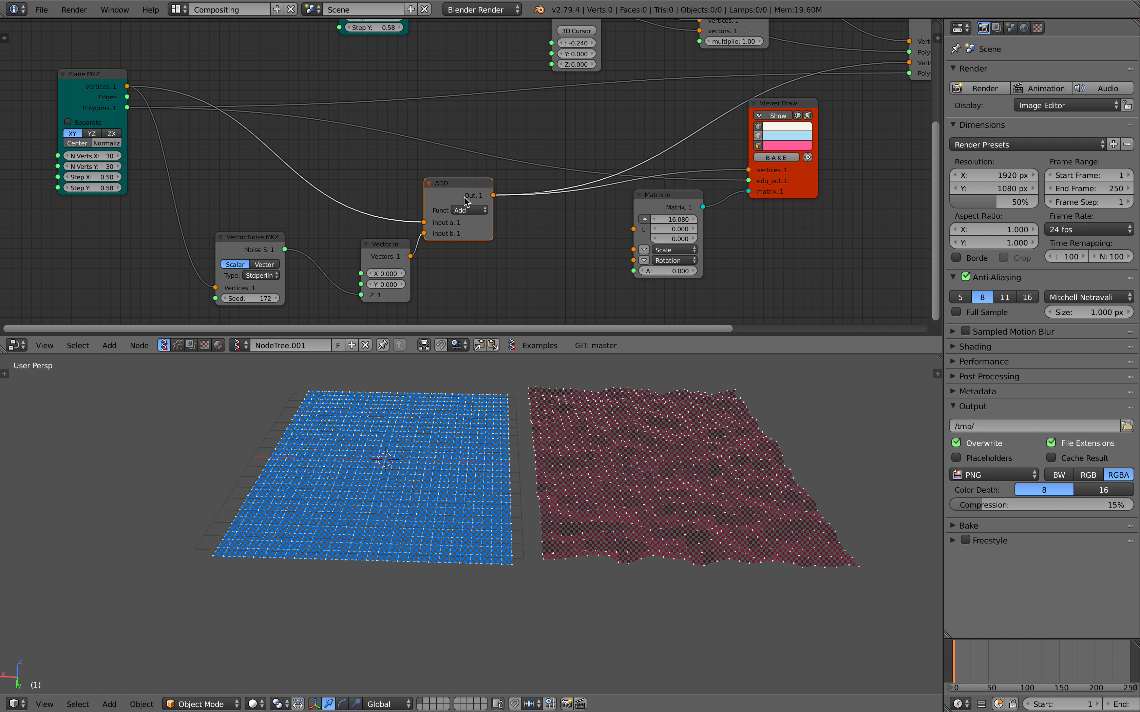
middle_click_drag(462, 198, 384, 220)
middle_click_drag(673, 185, 502, 203)
middle_click_drag(351, 233, 662, 169)
left_click_drag(336, 221, 296, 215)
middle_click_drag(345, 228, 415, 219)
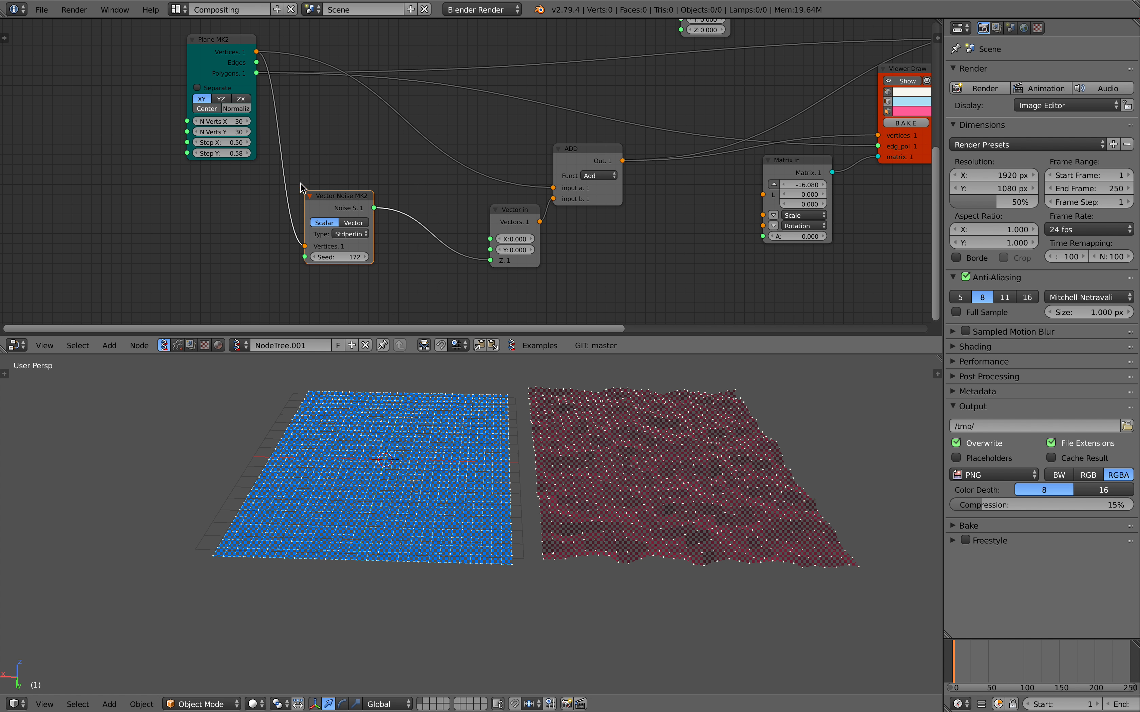
left_click_drag(229, 92, 178, 94)
key("ctrl+s")
left_click(178, 93)
Insert a Vector Math node set to Multiply Scalar between the Plane's Vertices and the Vector Noise node.
key("shift+a")
left_click(238, 148)
type("vec")
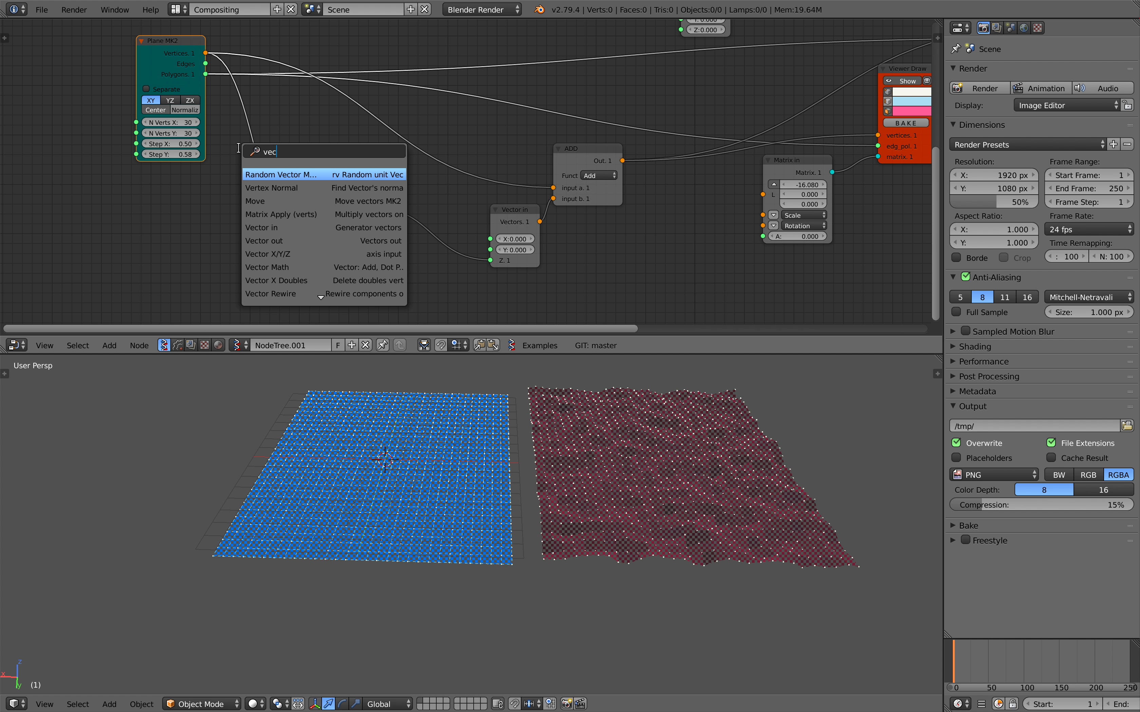
type("tor m")
key("Down")
key("Return")
left_click(239, 149)
left_click(282, 178)
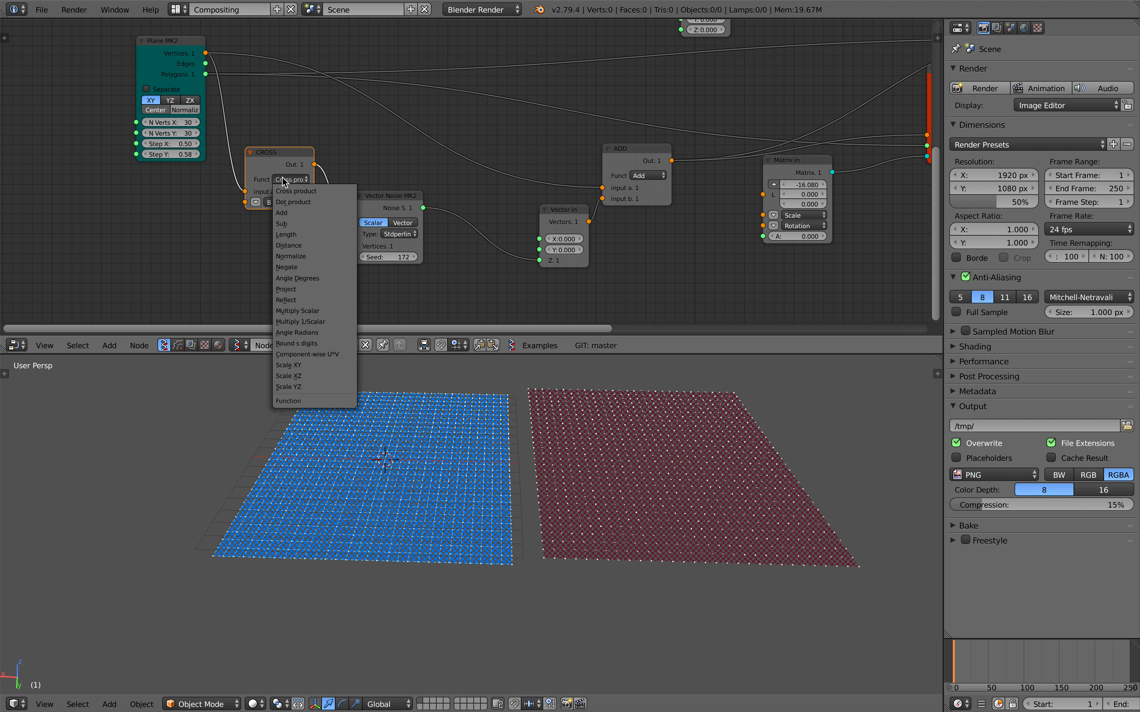
left_click(311, 311)
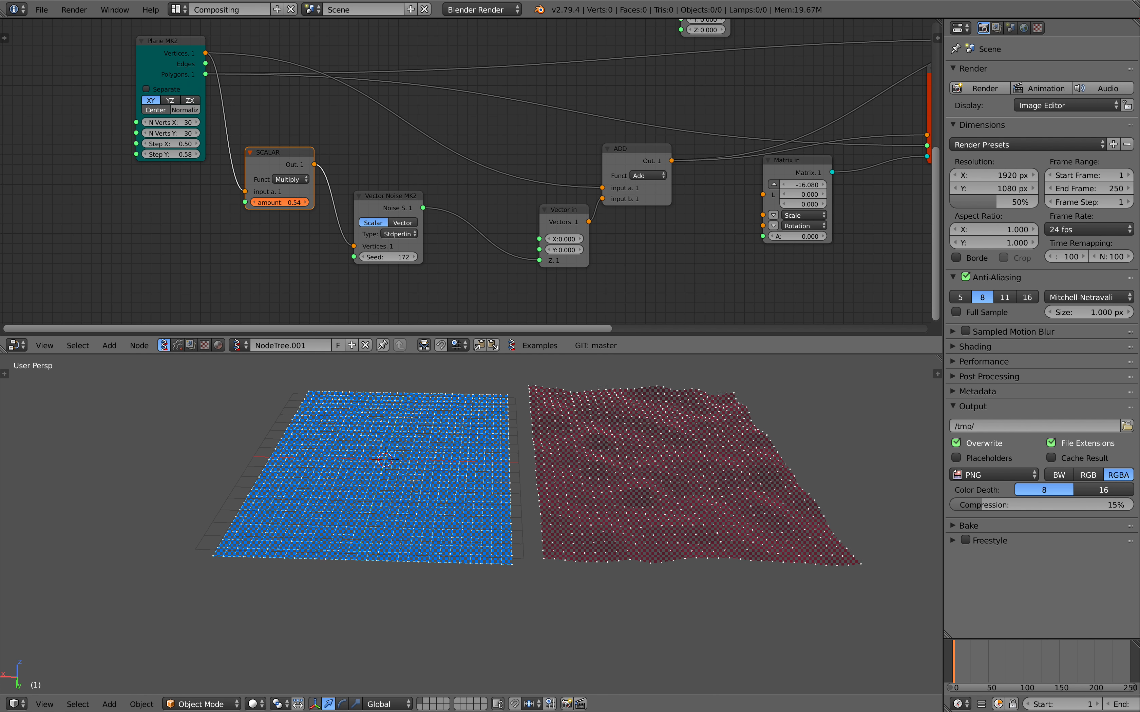
Set the Multiply Scalar node's amount to 0.97 and save over the blend file.
left_click_drag(280, 202, 266, 202)
middle_click_drag(521, 420, 550, 479)
key("ctrl+s")
left_click(550, 477)
Space out the Plane, Multiply Scalar and Vector Noise nodes to free room before the Vector in node.
middle_click_drag(175, 96, 325, 111)
scroll(325, 111, "down", 1)
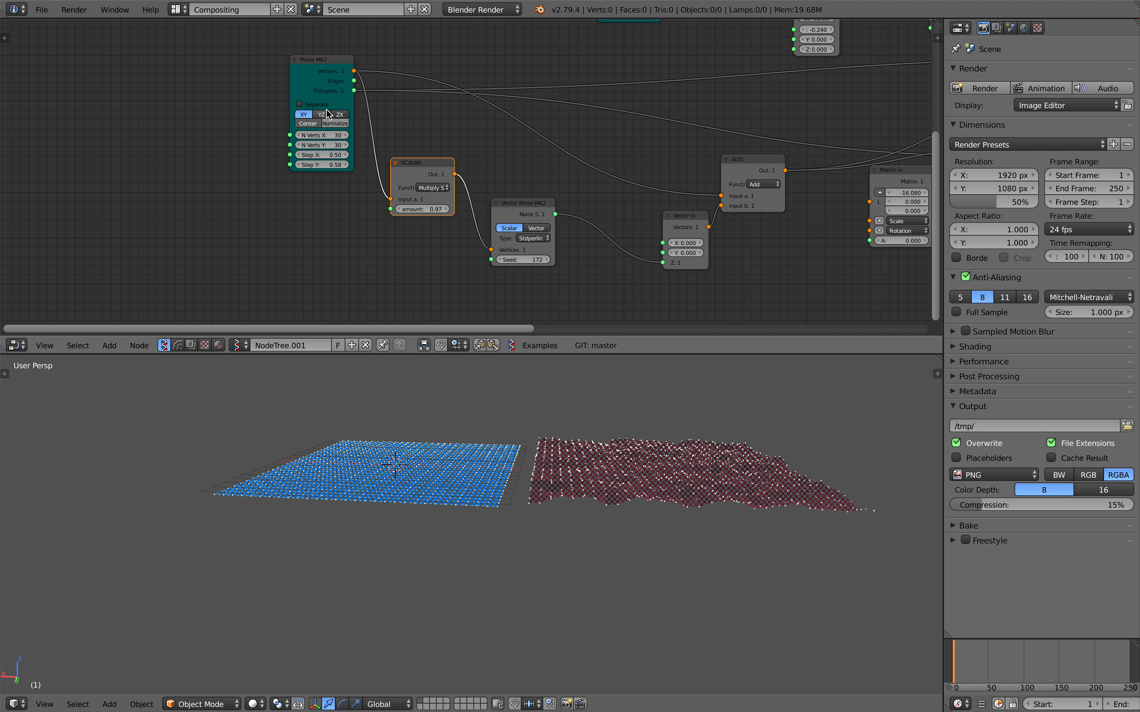
left_click_drag(317, 77, 225, 79)
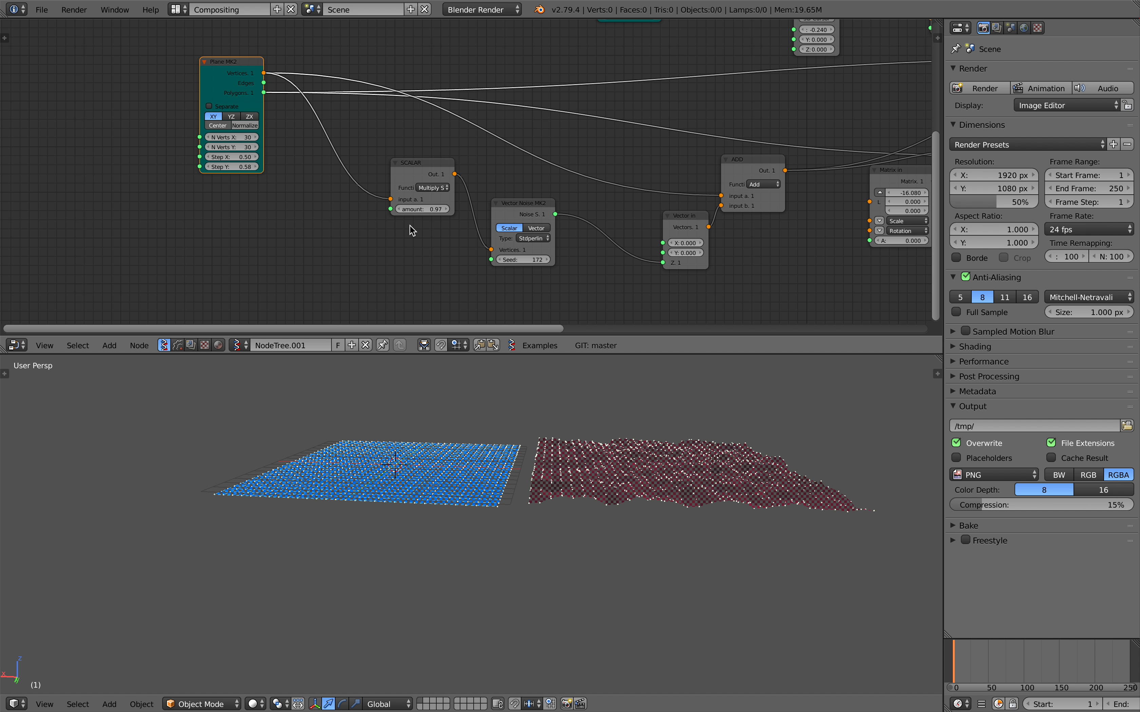
left_click_drag(409, 177, 385, 186)
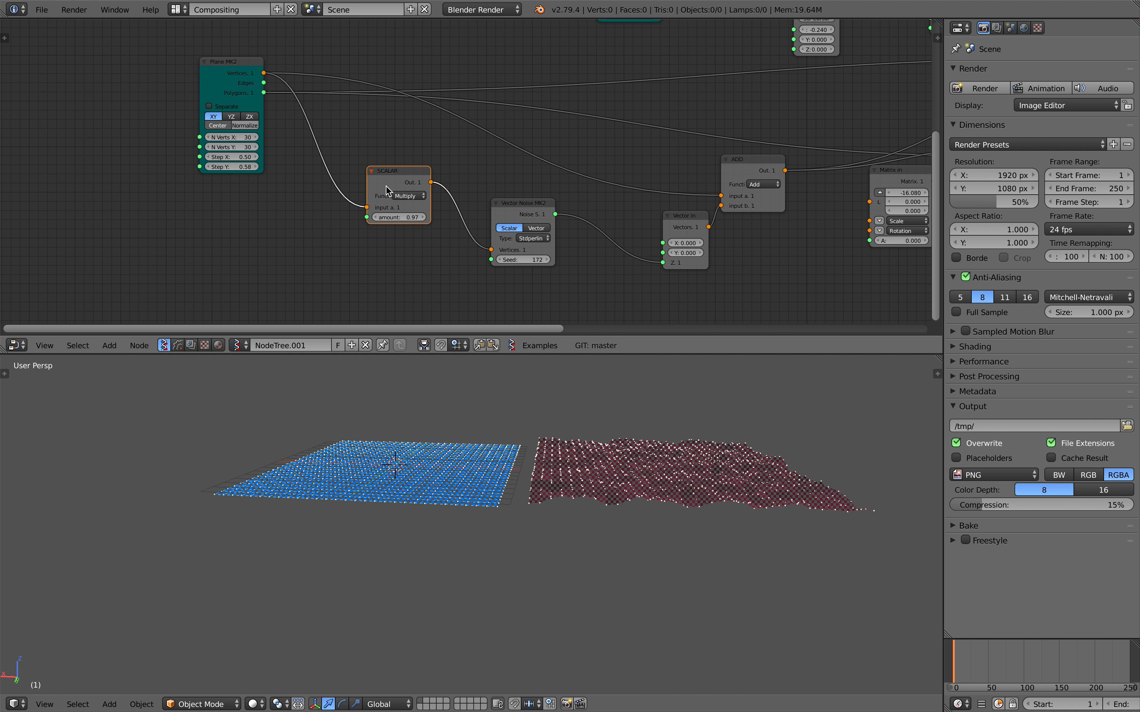
left_click_drag(513, 217, 503, 217)
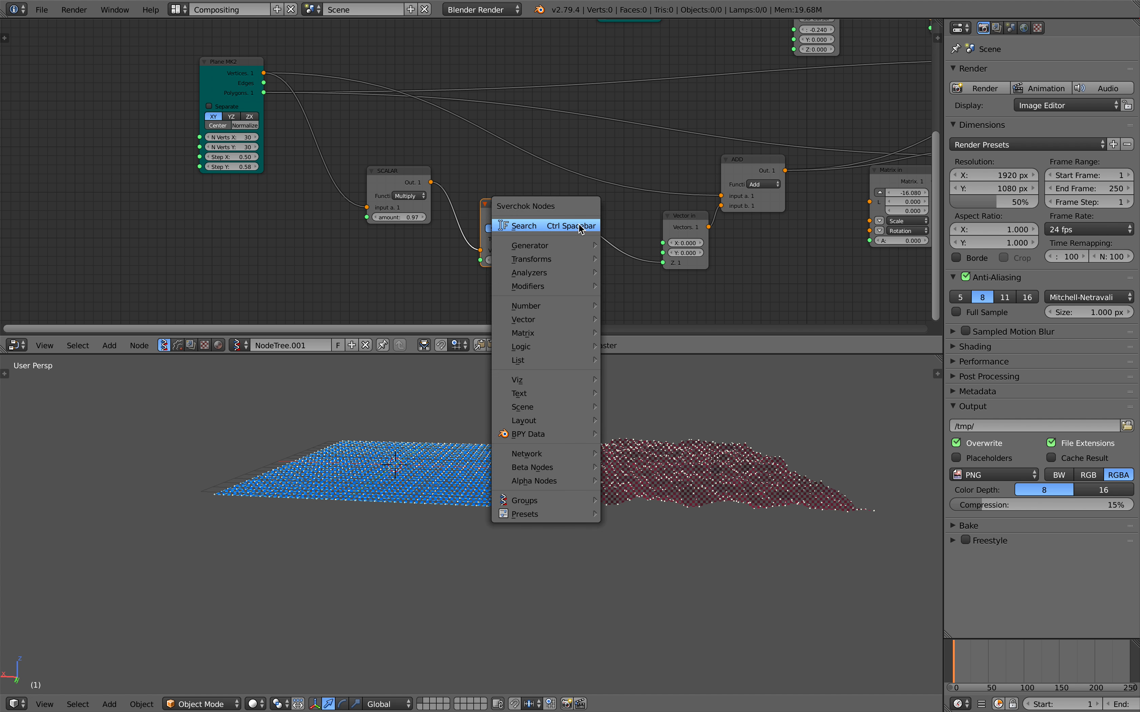
Insert a Math node set to Multiply between the noise output and the Vector in node's Z input.
key("alt+space")
type("math")
key("Return")
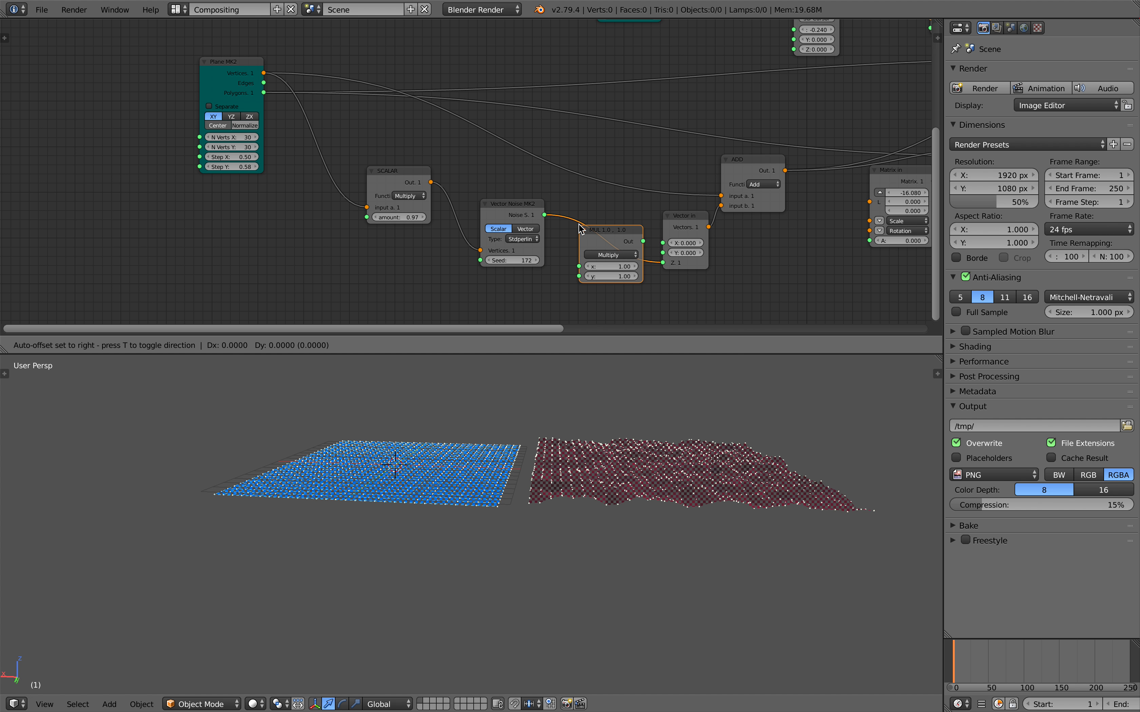
left_click(610, 240)
Try different noise heights on the Multiply node, set its y to -1.46, and save over the blend file.
left_click_drag(616, 278, 663, 278)
middle_click_drag(644, 400, 598, 422)
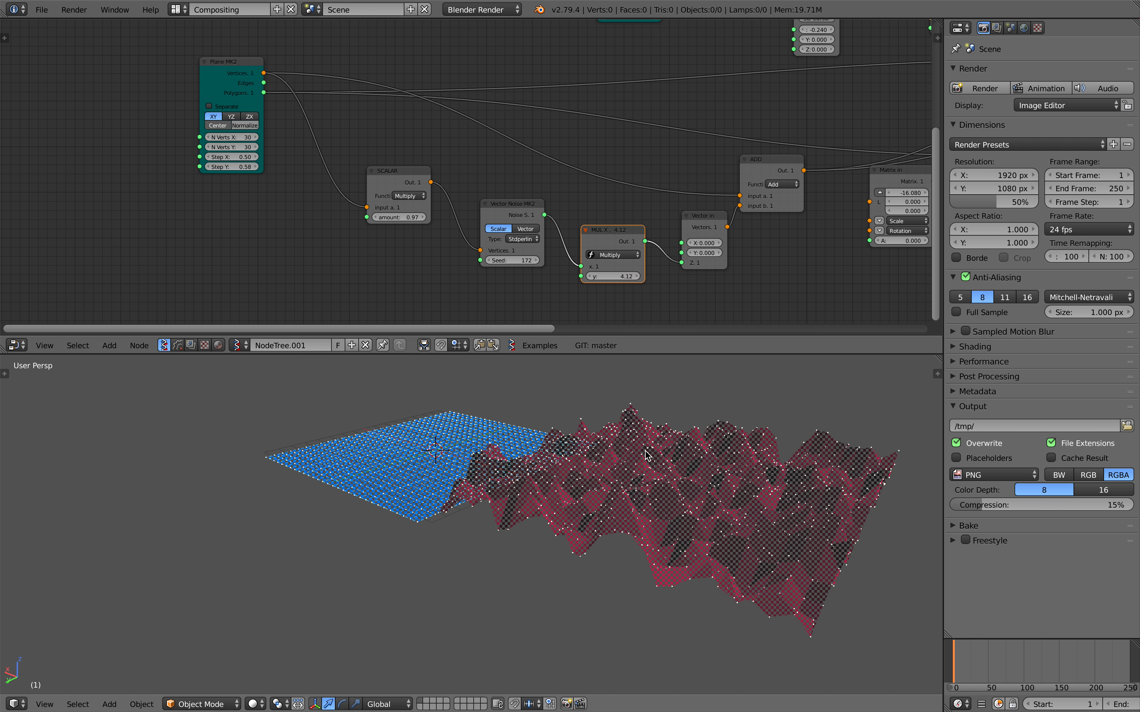
left_click_drag(628, 277, 542, 276)
middle_click_drag(671, 443, 701, 478)
key("ctrl+s")
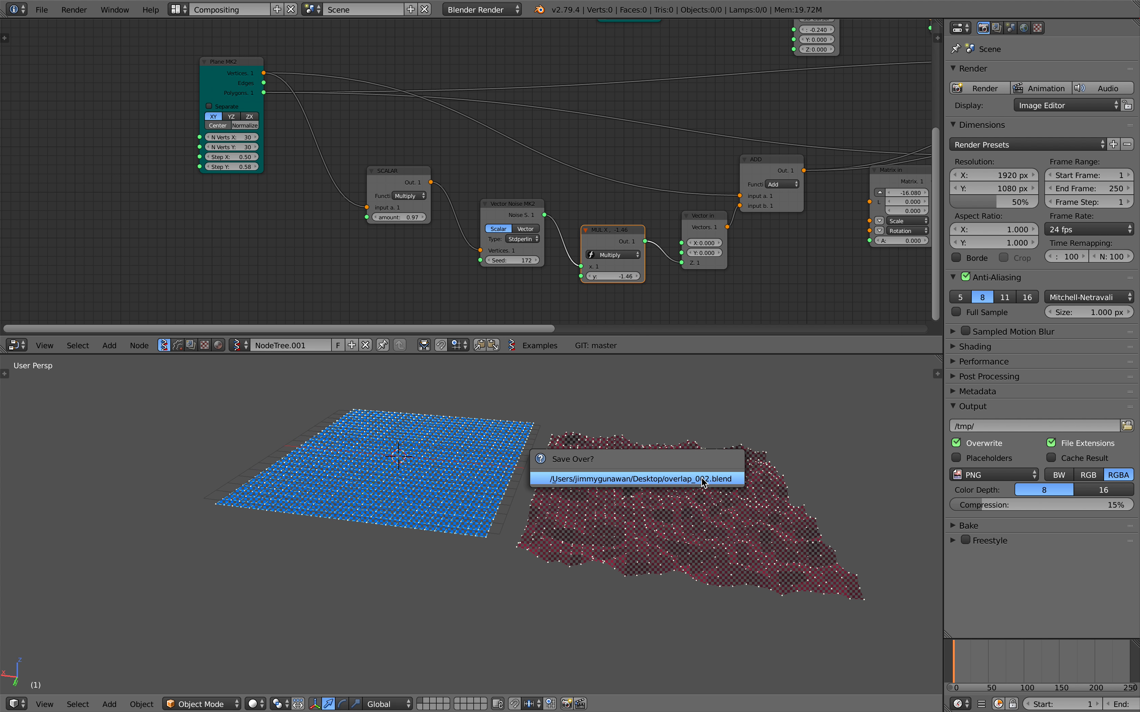
left_click(701, 477)
Play the animation while varying the noise height, set the Multiply node's y to 5.50, and stop playback.
key("alt+a")
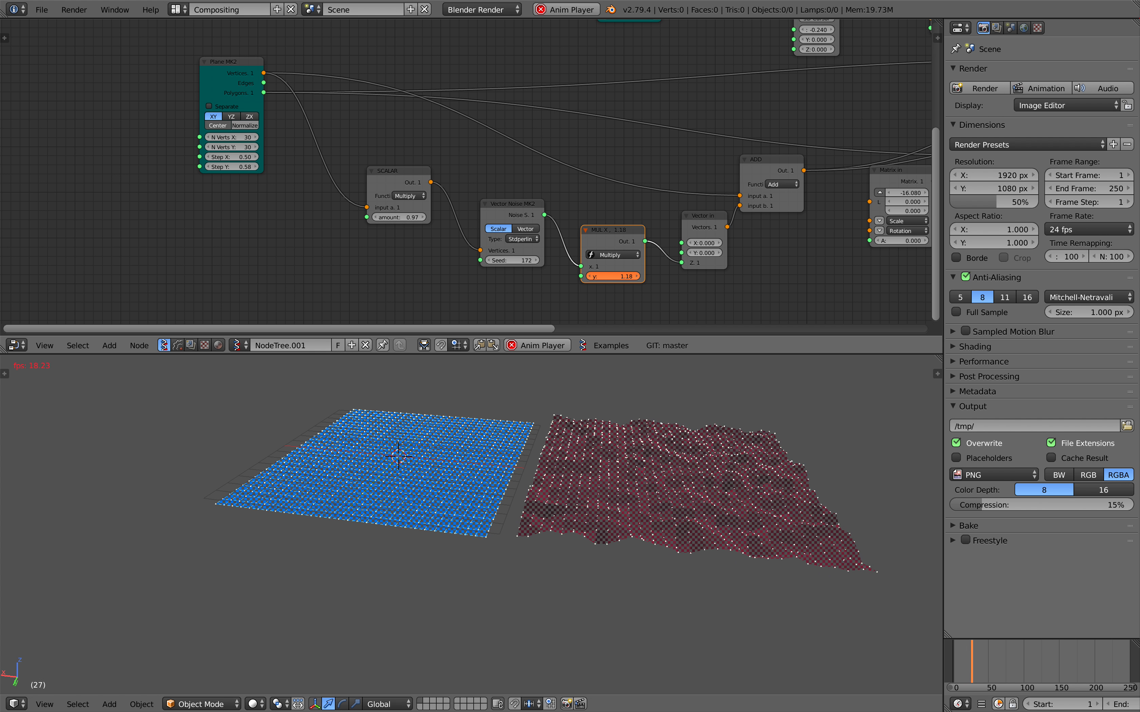
mouse_move(612, 276)
left_mouse_down()
mouse_move(550, 276)
mouse_move(615, 276)
left_mouse_up()
middle_click_drag(679, 520, 670, 464)
left_click_drag(613, 276, 664, 276)
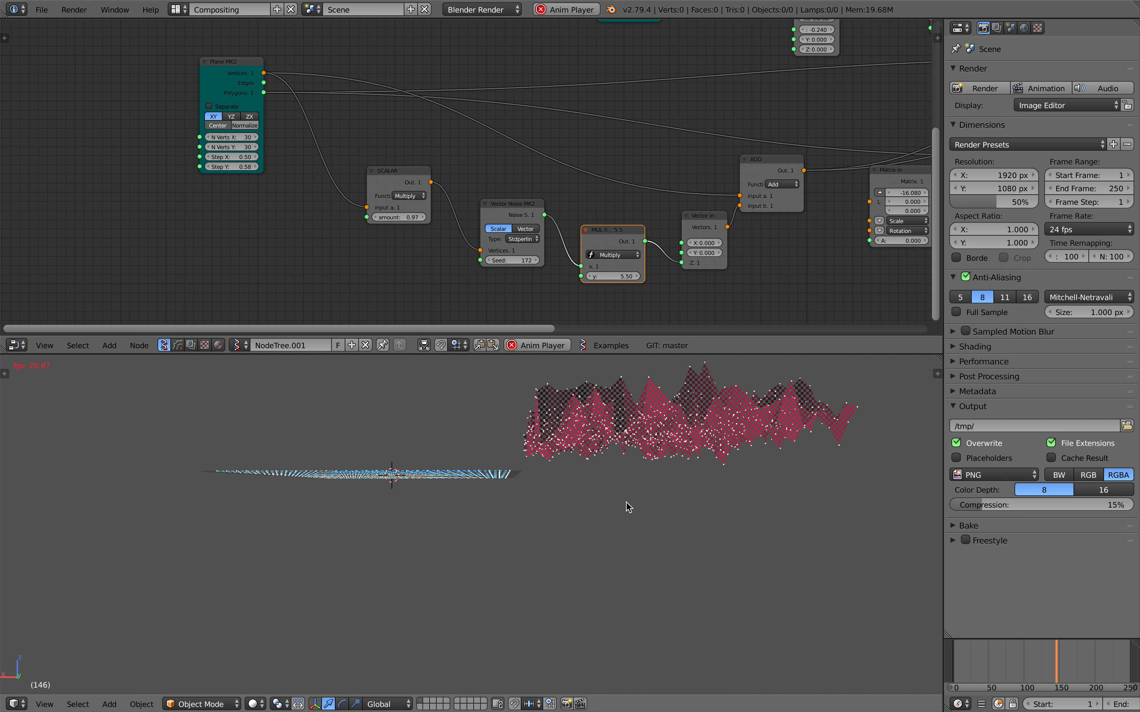
middle_click_drag(629, 503, 599, 505)
key("alt+a")
middle_click_drag(398, 163, 470, 172)
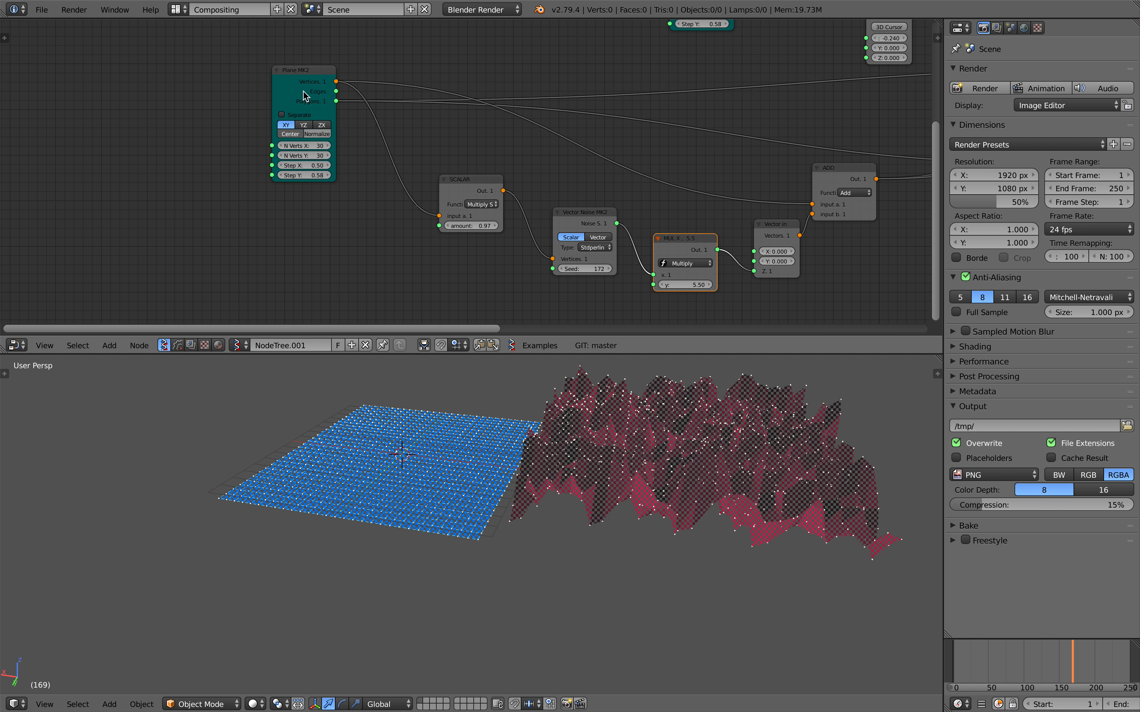
Shift the Plane, Multiply Scalar, Vector Noise, Multiply and Add nodes away from the Matrix in node to free room after Add.
left_click_drag(304, 91, 210, 79)
left_click_drag(465, 186, 382, 188)
scroll(394, 184, "up", 1)
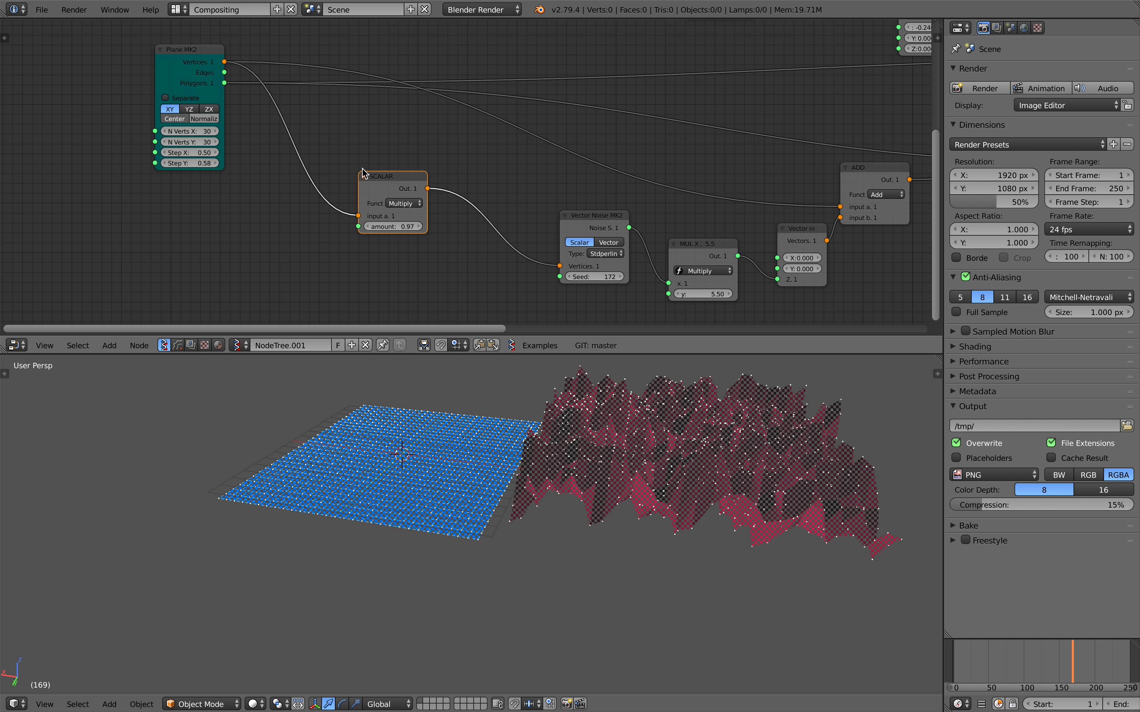
left_click_drag(379, 184, 385, 188)
left_click_drag(584, 235, 555, 230)
middle_click_drag(665, 253, 598, 245)
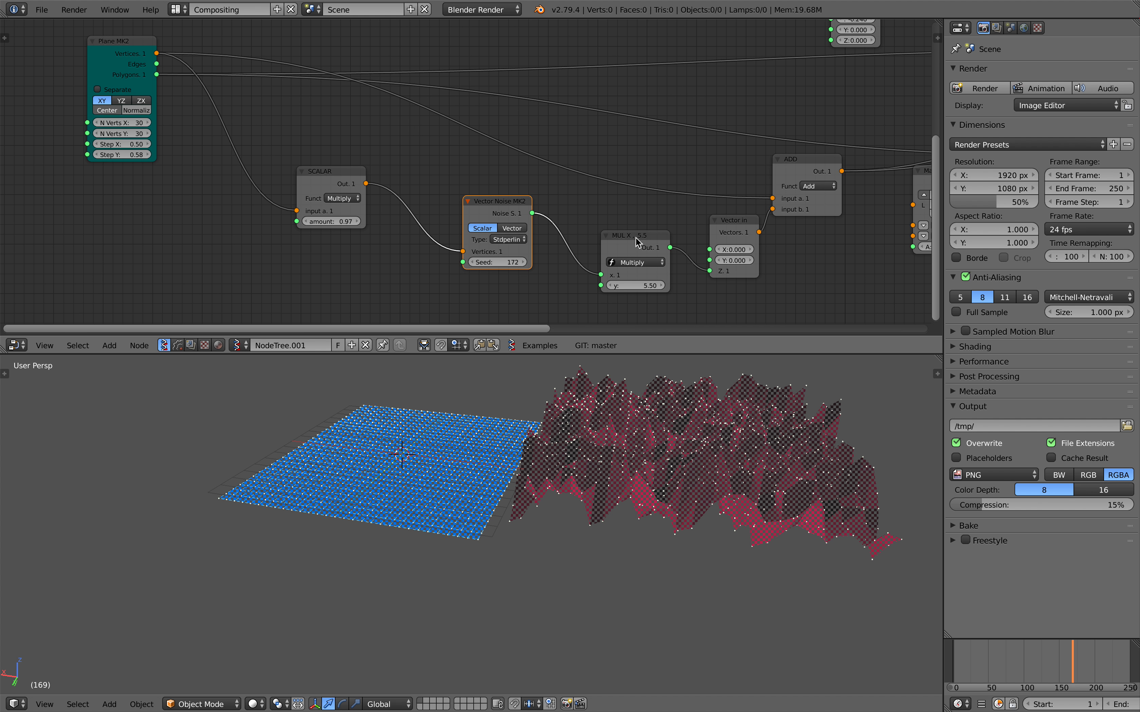
middle_click_drag(805, 179, 653, 187)
scroll(636, 191, "down", 2)
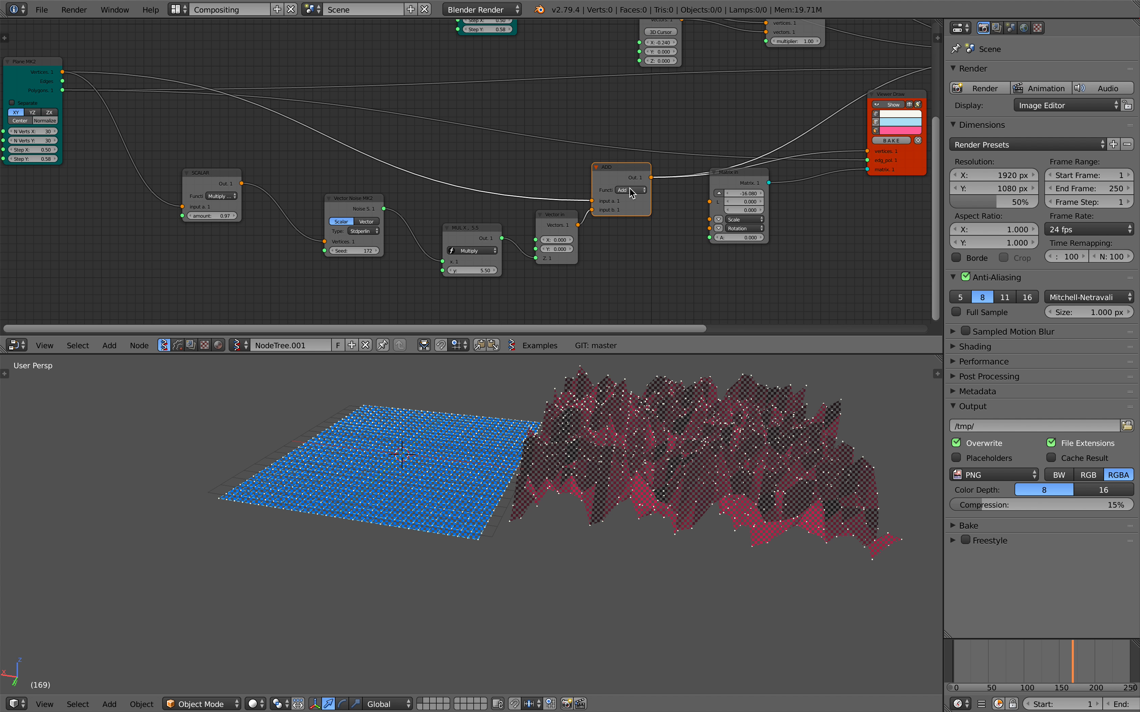
key("shift+d")
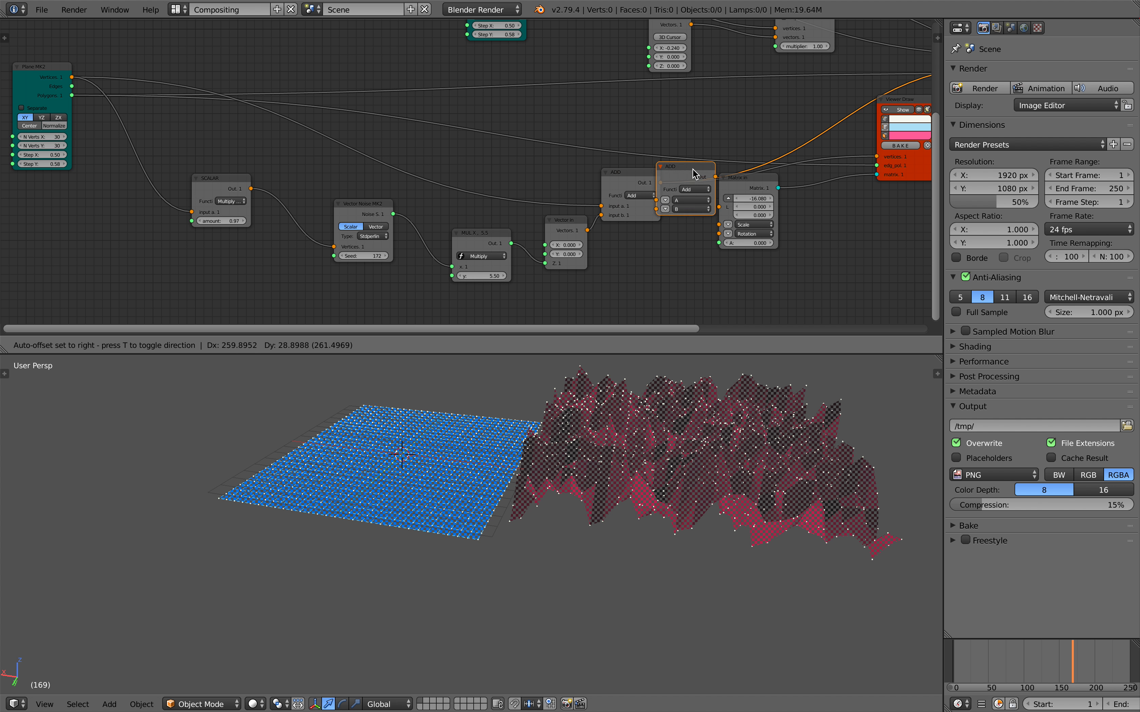
left_click(711, 180)
middle_click_drag(711, 181, 627, 171)
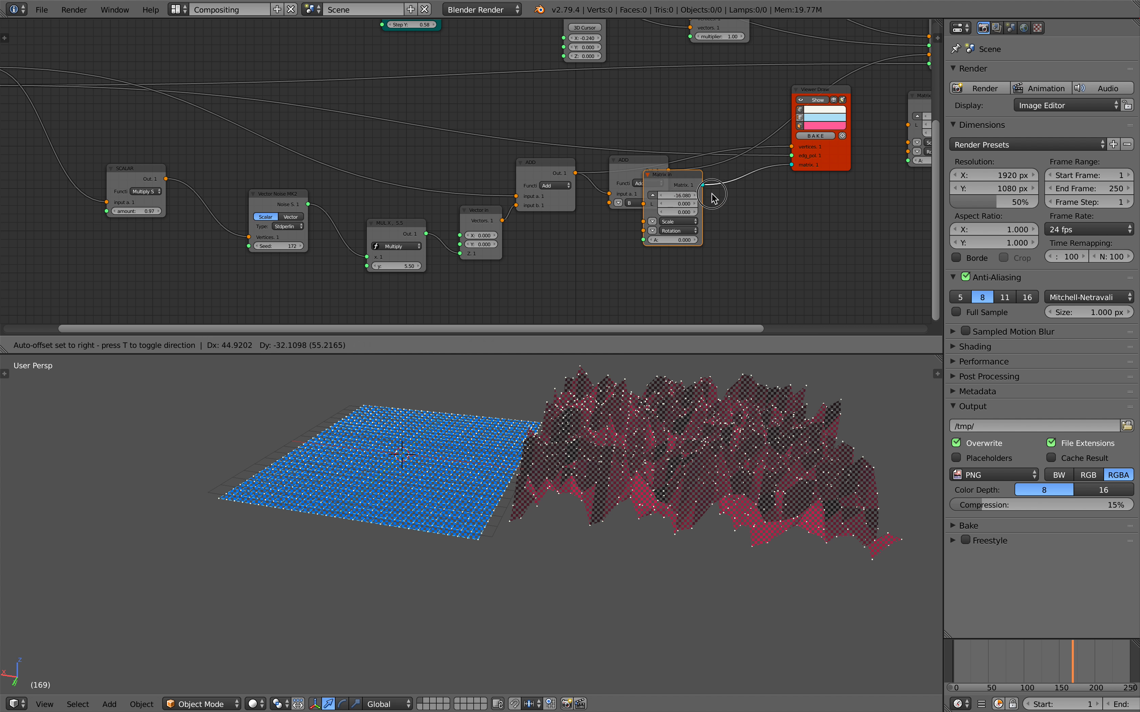
left_click_drag(694, 185, 771, 212)
scroll(674, 193, "up", 1)
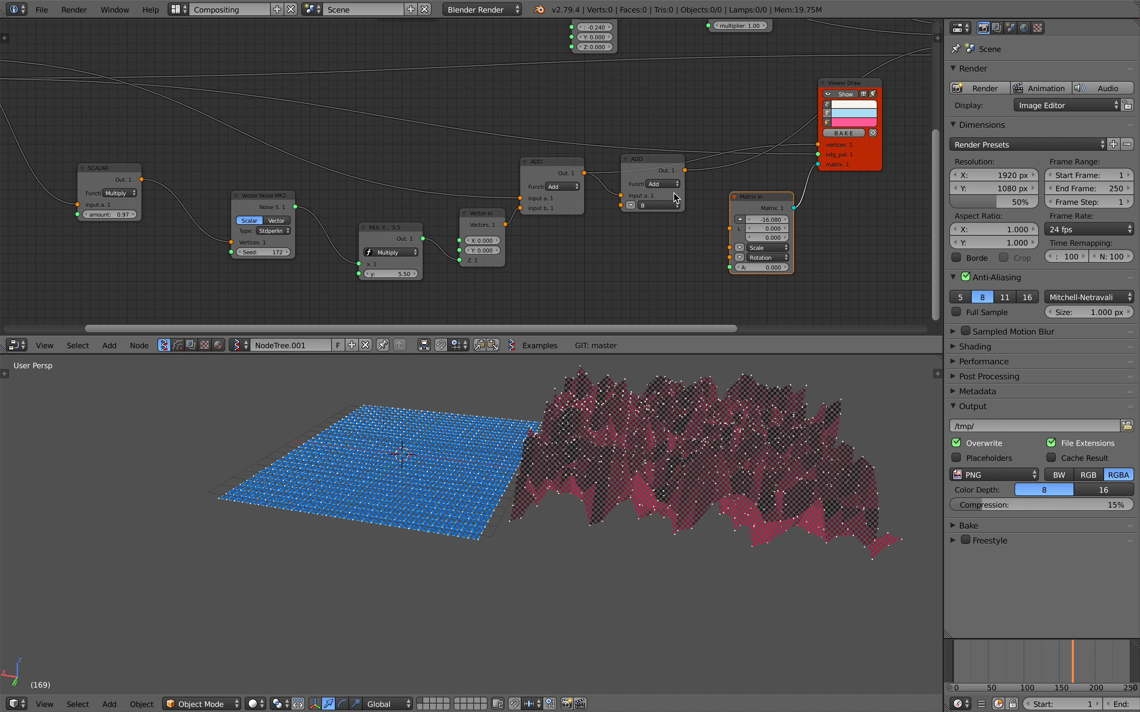
left_click(657, 184)
left_click(650, 198)
right_click(631, 173)
key("x")
Insert a Move node between the Add node and the pink Viewer Draw, and feed its vectors from a Vector in node.
key("alt+space")
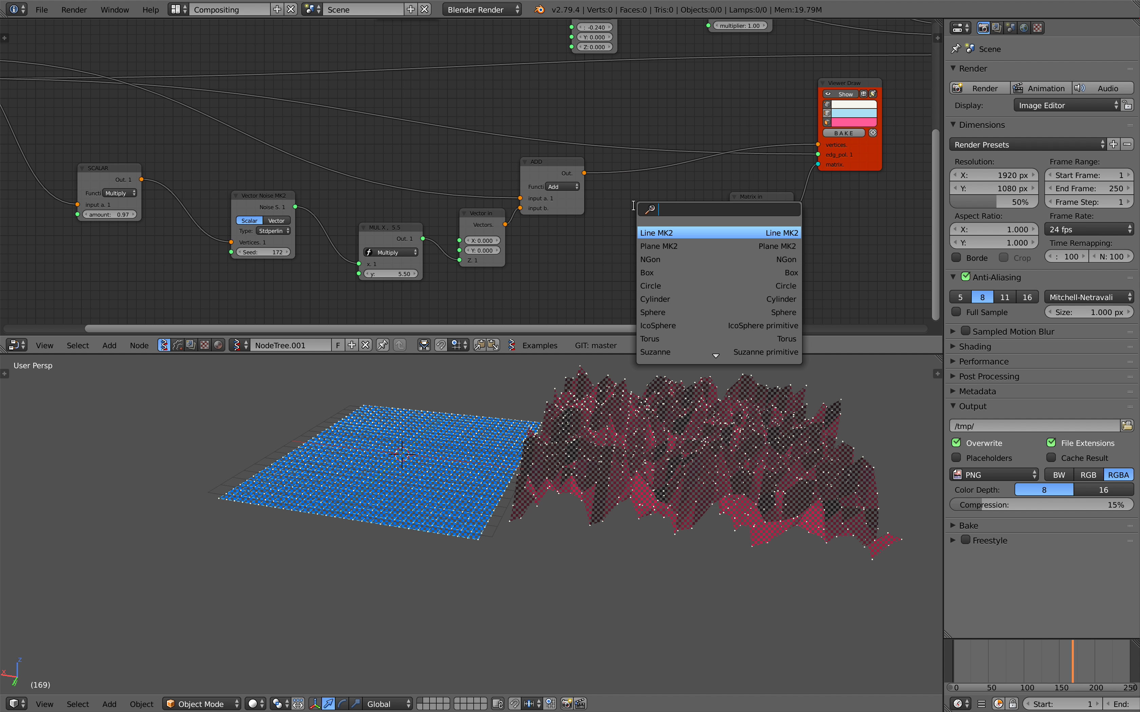
type("move")
key("Return")
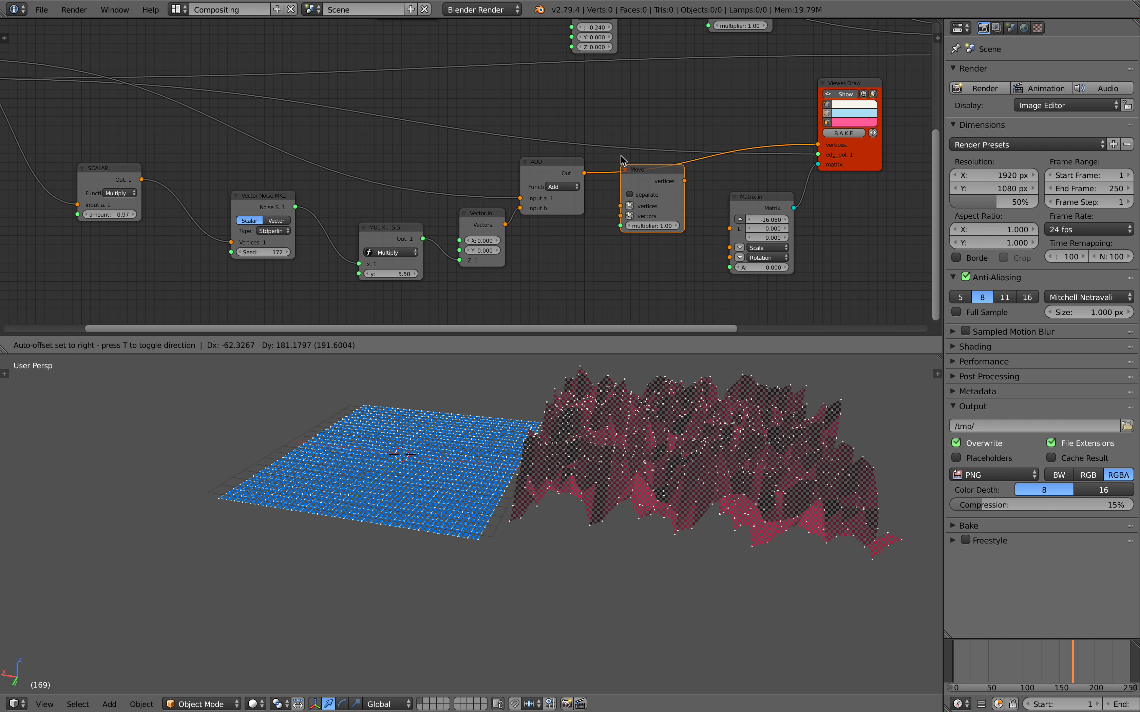
left_click(635, 200)
left_click_drag(537, 179, 580, 223)
scroll(579, 224, "up", 1)
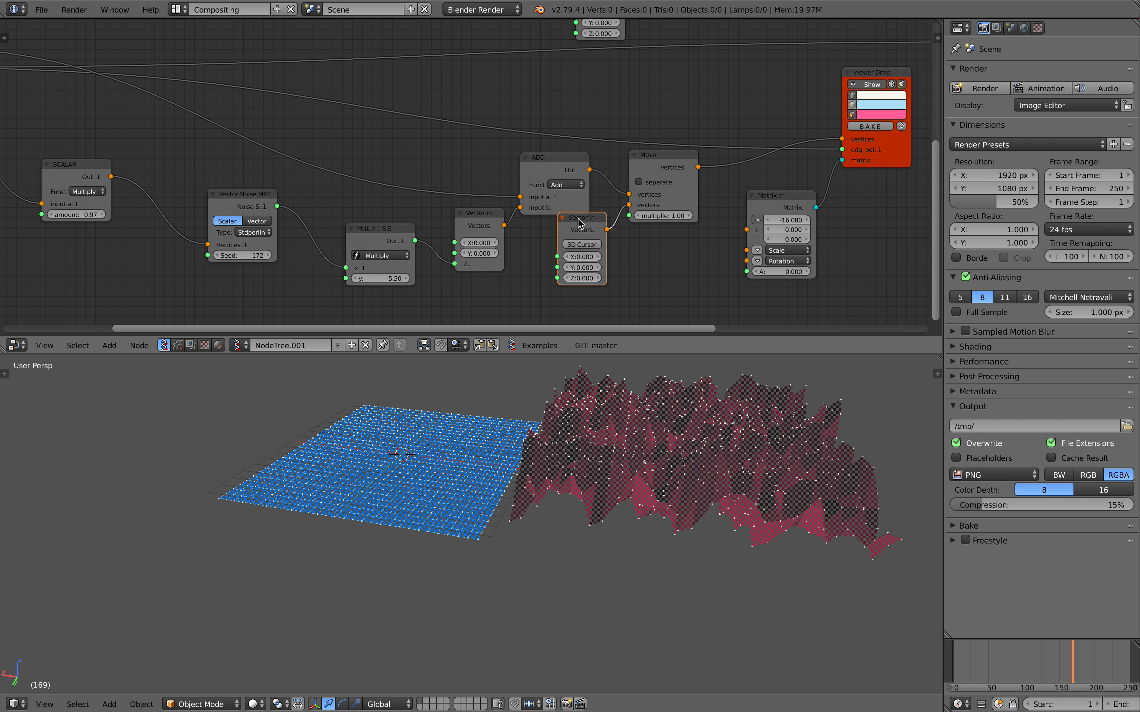
Set the new Vector in node's Z to 1.000 and the Move node's multiplier to 1.30, leaving separate off.
middle_click_drag(667, 203, 528, 237)
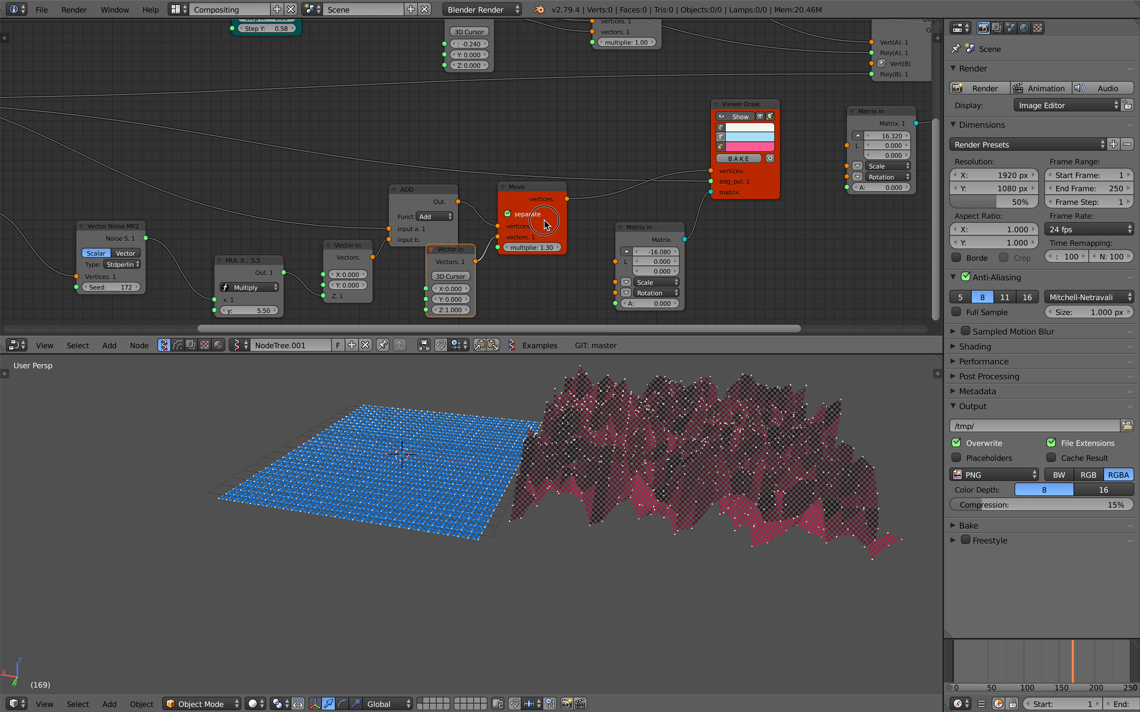
left_click_drag(531, 199, 542, 222)
left_click(532, 236)
middle_click_drag(570, 223, 452, 234)
scroll(496, 214, "down", 1)
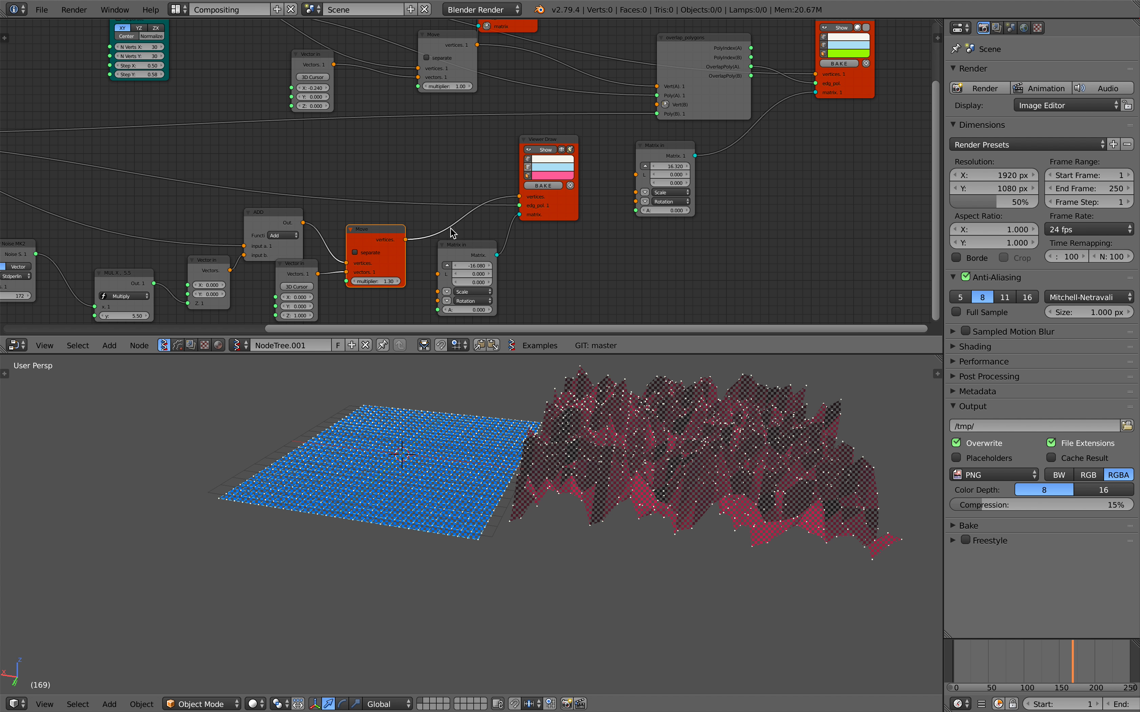
Connect the new Move node's vertices output to Vert(B) of overlap_polygons and save over the blend file.
left_click_drag(409, 240, 517, 170)
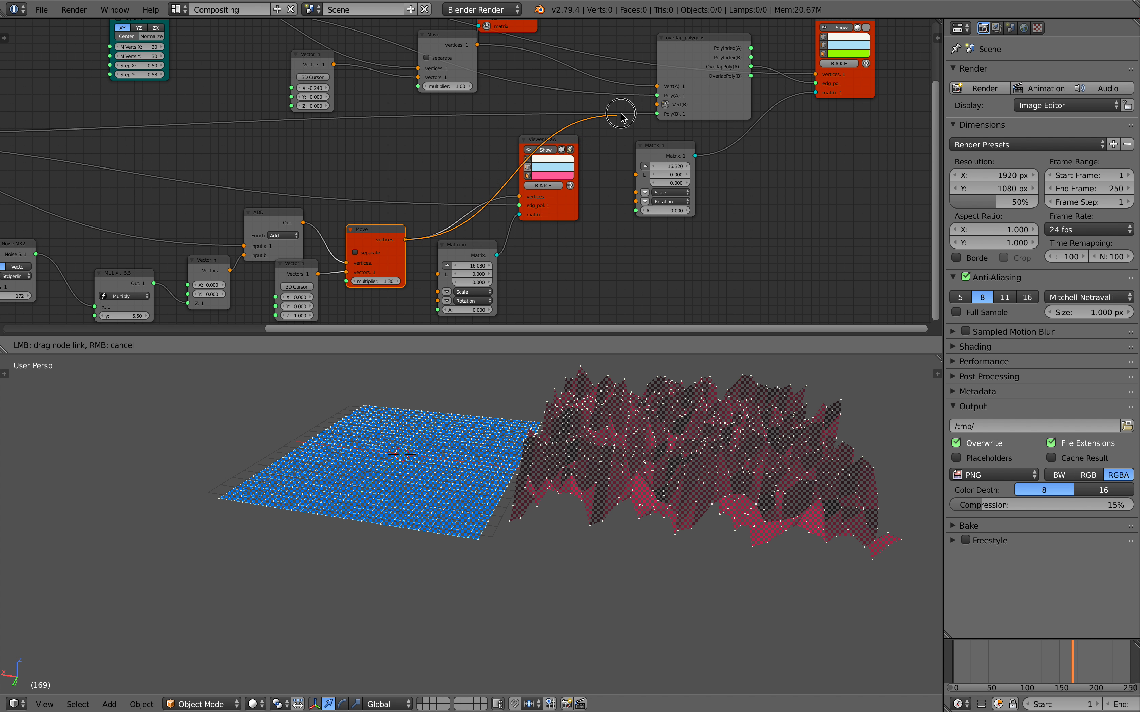
left_click_drag(655, 105, 657, 104)
middle_click_drag(571, 119, 602, 117)
key("ctrl+s")
left_click(603, 116)
Try different offsets on the Move node, set its multiplier to -2.72, and save over the blend file.
middle_click_drag(517, 216, 583, 175)
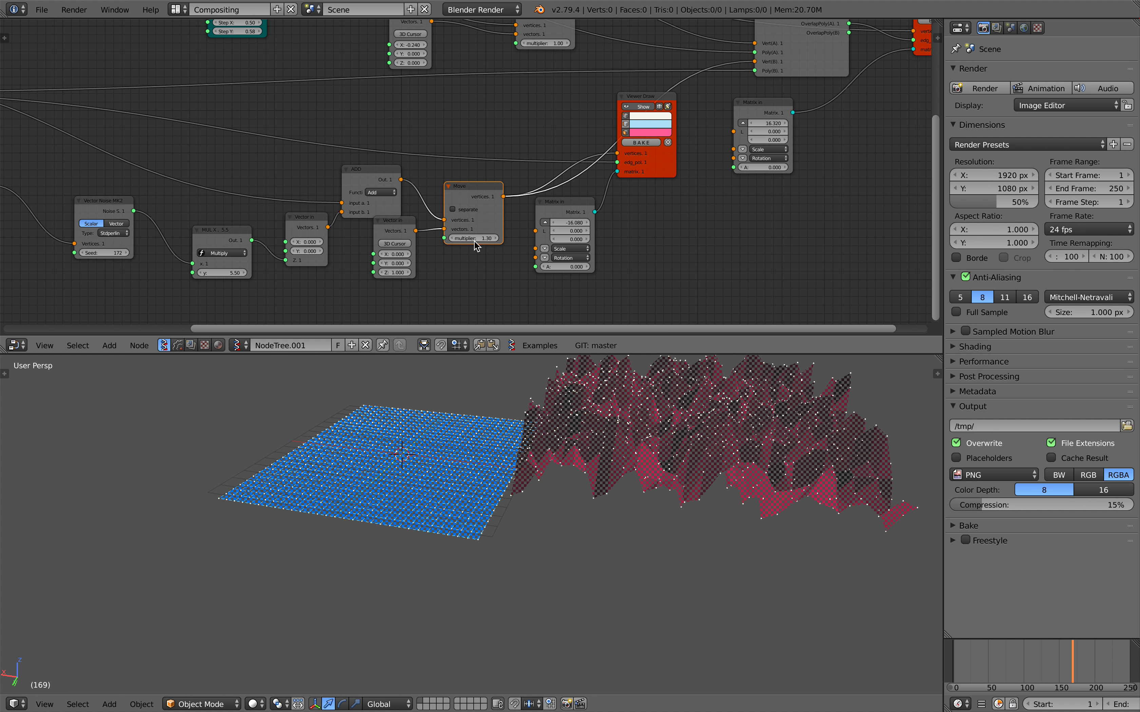
left_click_drag(478, 239, 431, 239)
mouse_move(590, 411)
middle_mouse_down()
mouse_move(602, 430)
mouse_move(598, 393)
middle_mouse_up()
key("ctrl+s")
left_click(600, 393)
left_click_drag(484, 238, 477, 238)
middle_click_drag(579, 230, 631, 234)
key("ctrl+s")
left_click(631, 234)
Set the Multiply Scalar node's amount to 0.37 and save over the blend file.
middle_click_drag(194, 238, 509, 226)
left_click_drag(345, 211, 319, 211)
middle_click_drag(472, 419, 508, 506)
key("ctrl+s")
left_click(515, 476)
Set the Multiply Scalar node's amount to 0.43 and the Vector Noise node's seed to 236.
middle_click_drag(334, 141, 366, 173)
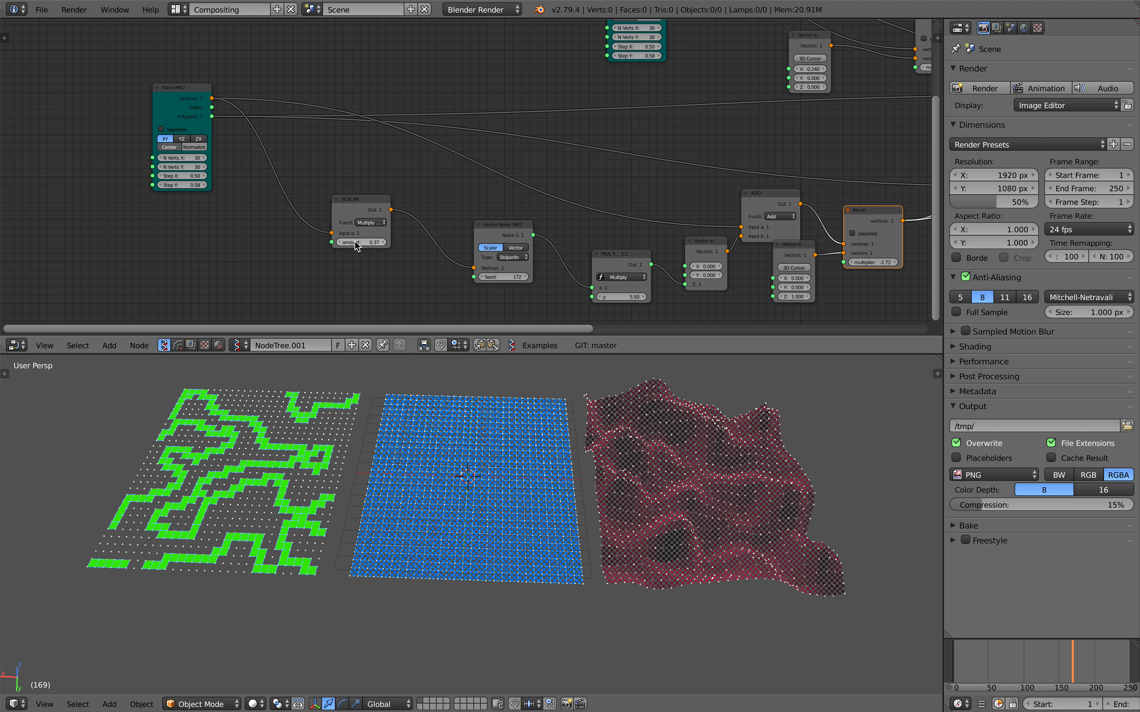
left_click_drag(356, 245, 361, 245)
mouse_move(507, 277)
left_mouse_down()
mouse_move(525, 277)
mouse_move(504, 285)
left_mouse_up()
Cycle the Vector Noise node through other noise types, return it to Stdperlin, and save over the blend file.
scroll(505, 262, "up", 1)
left_click(492, 262)
left_click(492, 261)
scroll(491, 266, "down", 5, "ctrl")
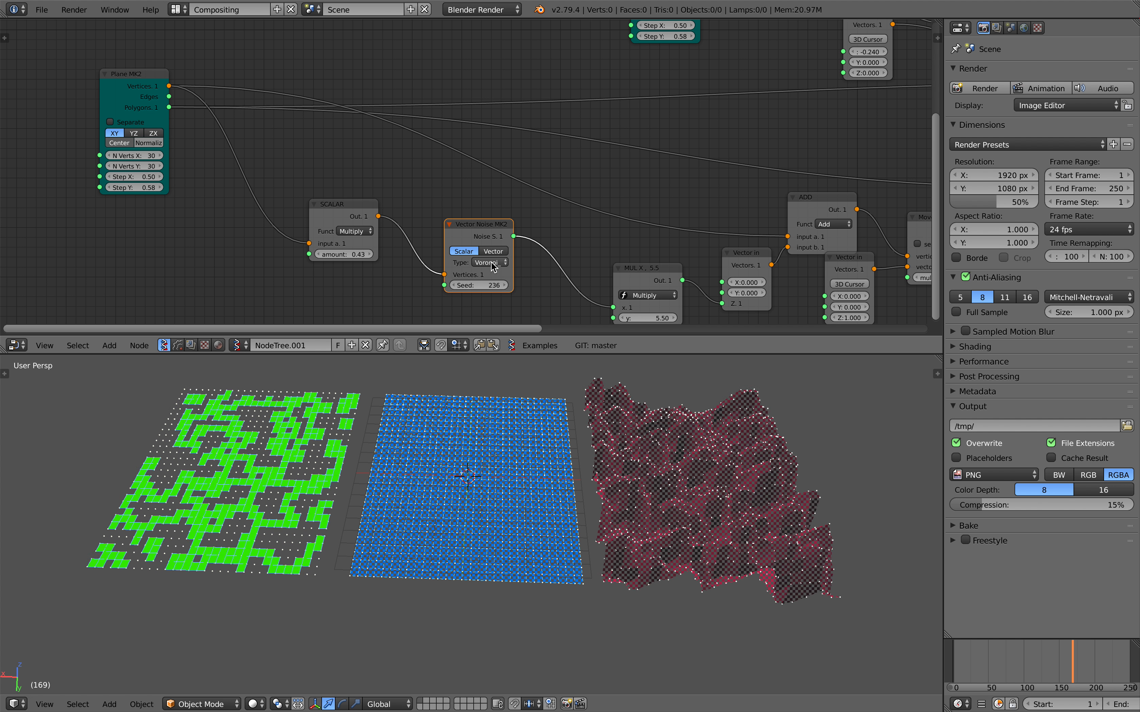
scroll(491, 264, "up", 5, "ctrl")
key("ctrl+s")
left_click(490, 264)
mouse_move(432, 436)
middle_mouse_down()
mouse_move(446, 415)
mouse_move(421, 420)
middle_mouse_up()
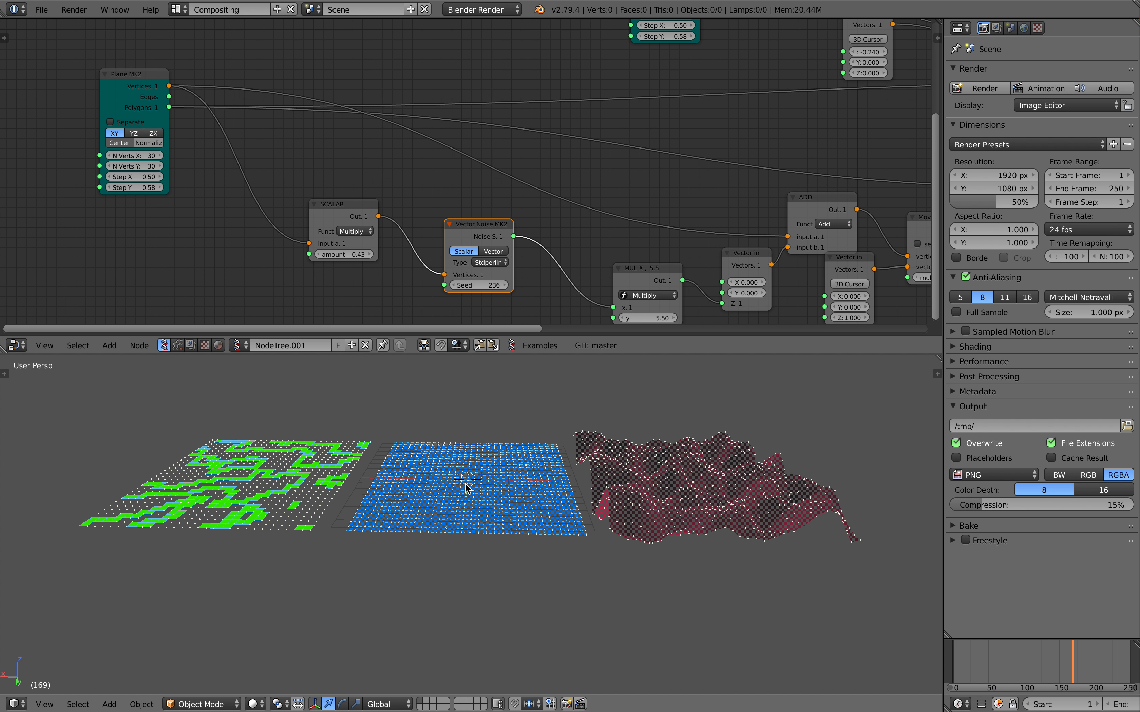
middle_click_drag(466, 482, 453, 497)
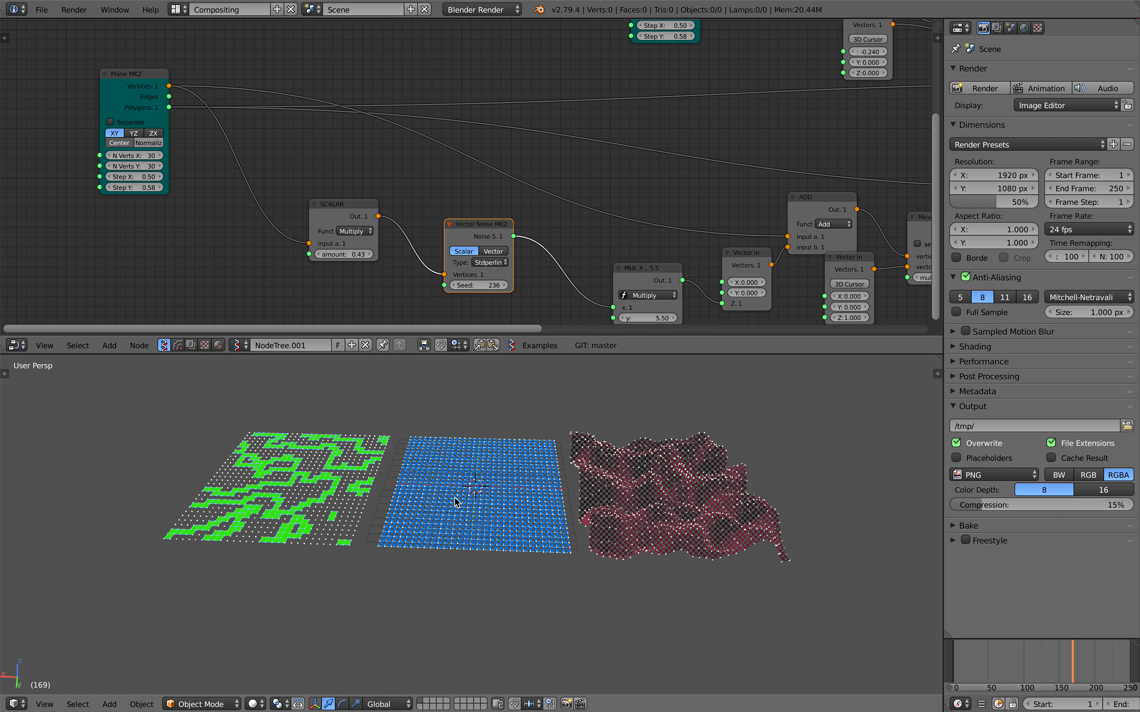
key("ctrl+s")
left_click(455, 498)
Examine the green overlap pattern, the flat grid and the displaced surface from several angles.
scroll(491, 499, "up", 2)
middle_click_drag(543, 493, 397, 470, "shift")
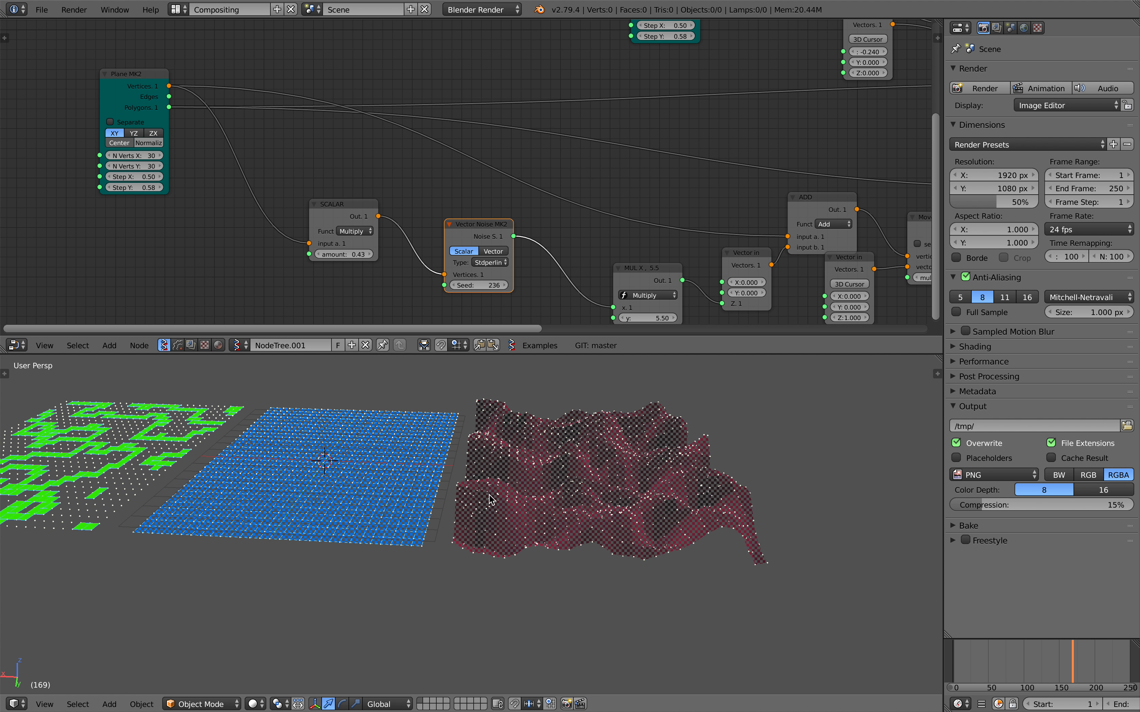
scroll(563, 468, "up", 1)
middle_click_drag(330, 458, 527, 471, "shift")
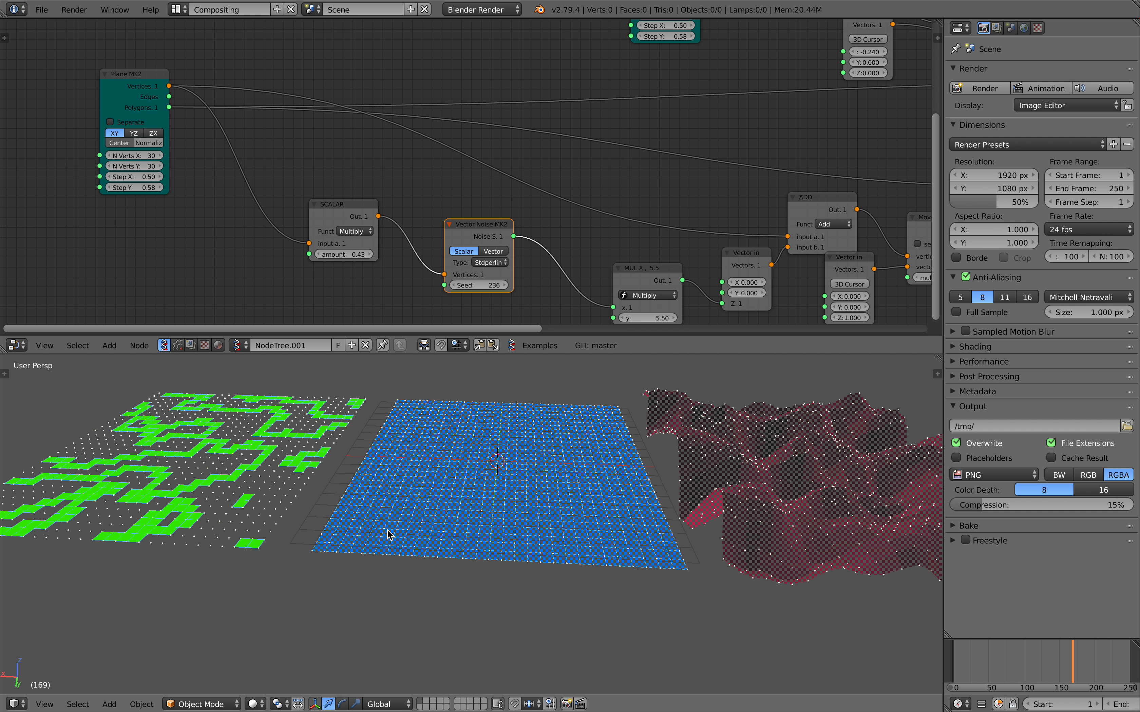
middle_click_drag(446, 442, 411, 526)
mouse_move(498, 484)
middle_mouse_down()
mouse_move(499, 516)
mouse_move(499, 506)
middle_mouse_up()
middle_click_drag(399, 445, 394, 509)
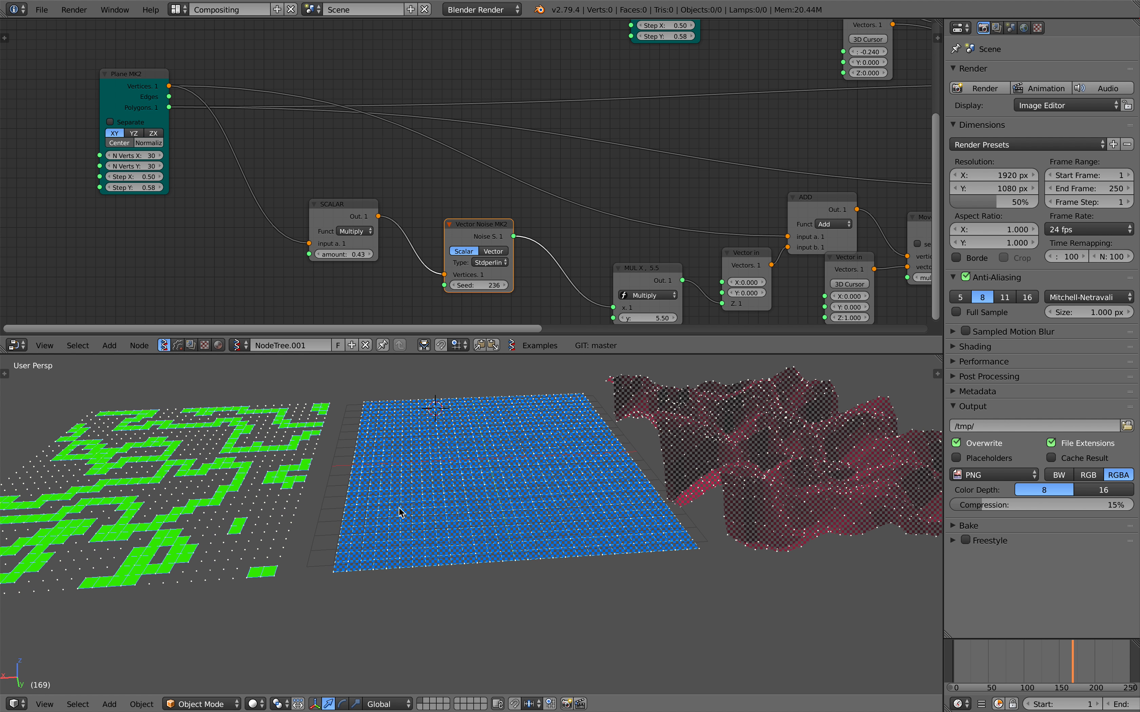
scroll(280, 482, "down", 2)
middle_click_drag(419, 460, 407, 516)
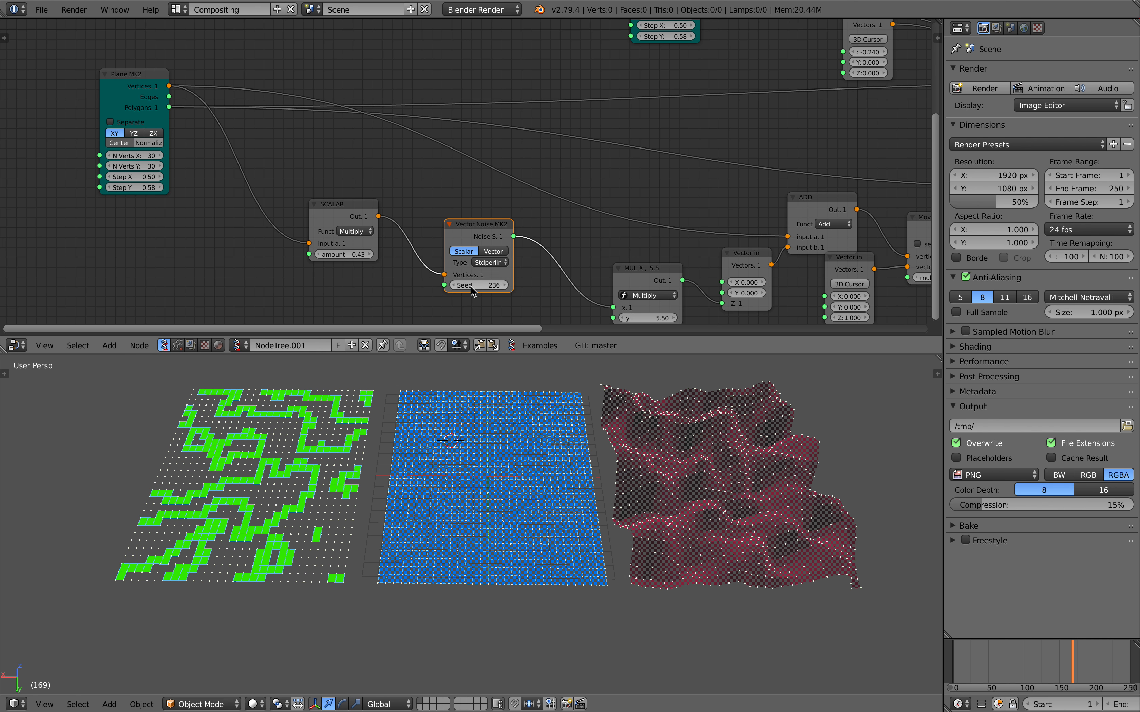
Set the noise seed to 380 and the Multiply Scalar amount to 0.50, and save the file as overlap_003.blend.
left_click_drag(470, 287, 539, 288)
mouse_move(349, 254)
left_mouse_down()
mouse_move(362, 255)
mouse_move(337, 254)
mouse_move(356, 255)
left_mouse_up()
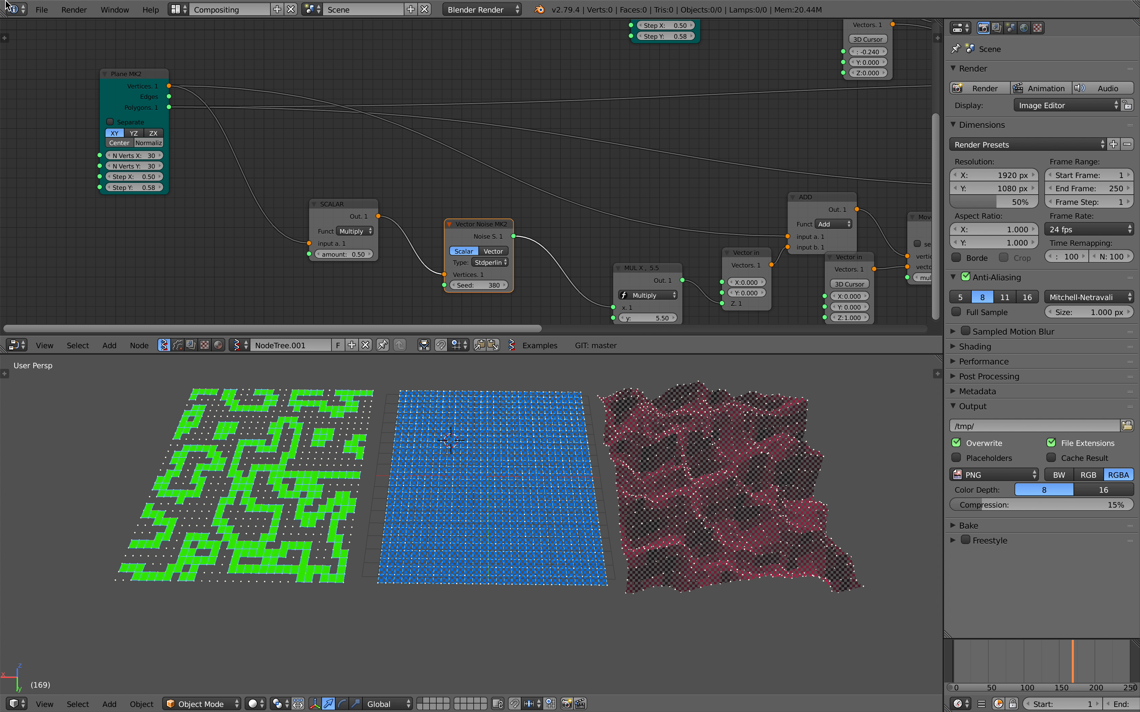
left_click(41, 10)
left_click(81, 127)
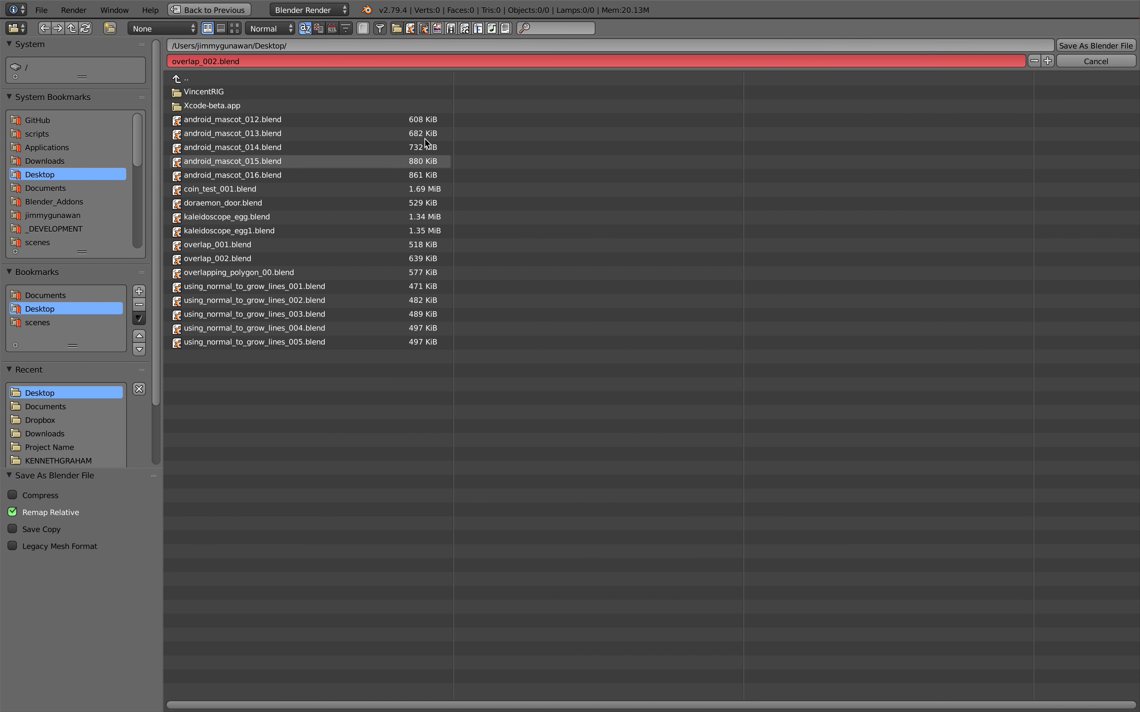
left_click(1047, 61)
left_click(1095, 46)
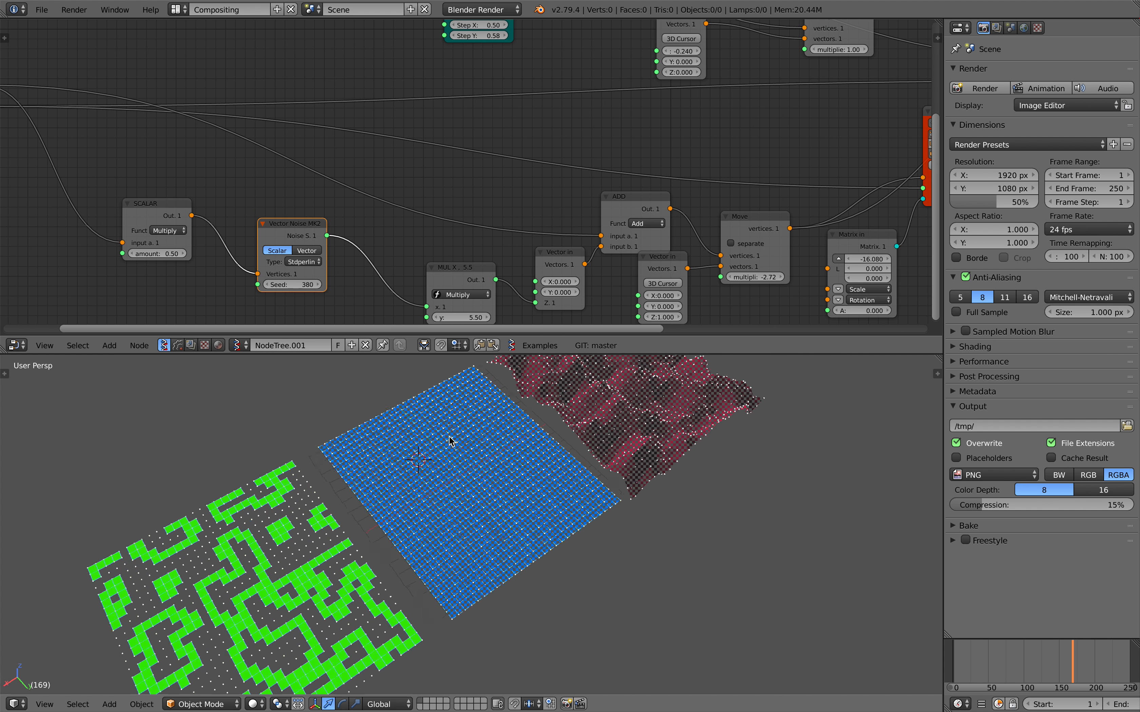
Save over the blend file and set the Vector Noise node's seed to 462.
mouse_move(449, 441)
middle_mouse_down()
mouse_move(465, 439)
mouse_move(424, 421)
mouse_move(429, 441)
middle_mouse_up()
key("ctrl+s")
left_click(424, 419)
middle_click_drag(233, 275, 238, 247)
left_click_drag(312, 257, 381, 256)
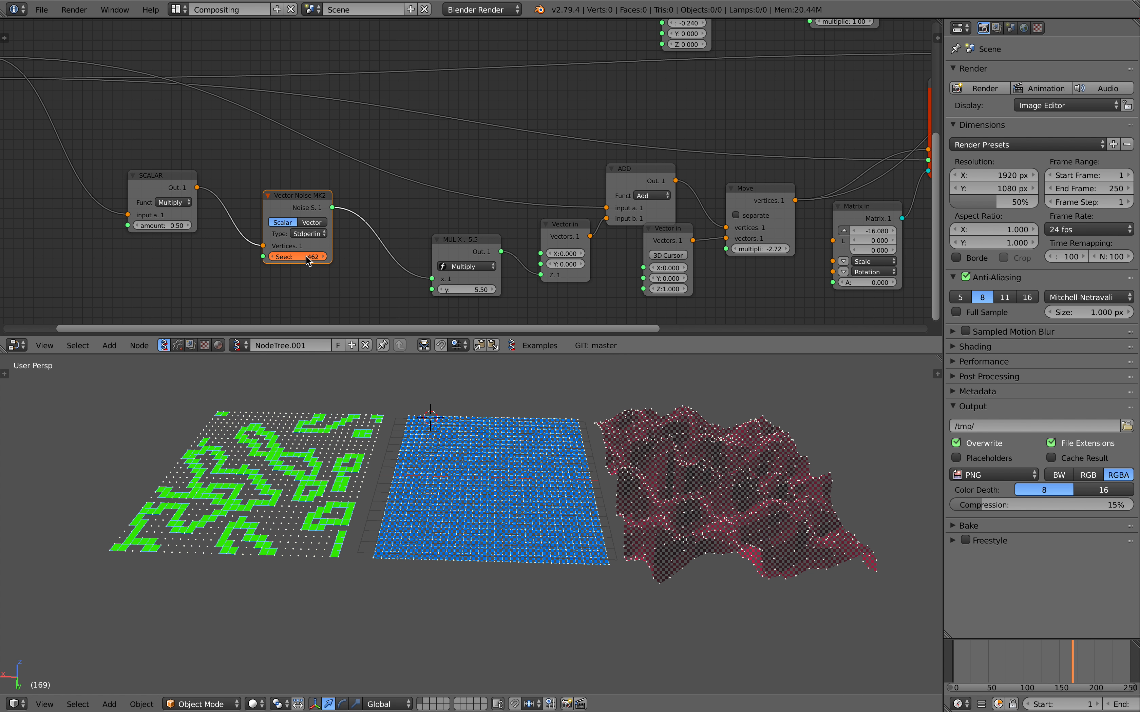
Try Voronoi and other noise types on the Vector Noise node, then return to Stdperlin with seed 458.
middle_click_drag(282, 254, 389, 234)
scroll(389, 234, "up", 4)
scroll(389, 233, "down", 3, "ctrl")
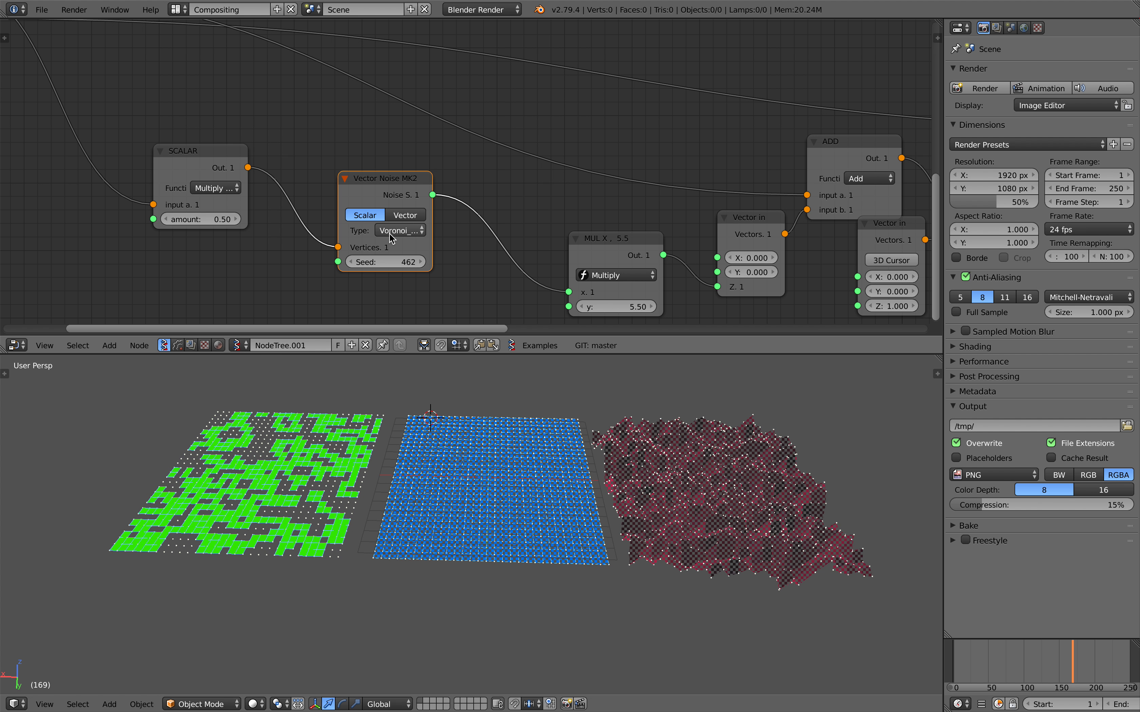
left_click(389, 231)
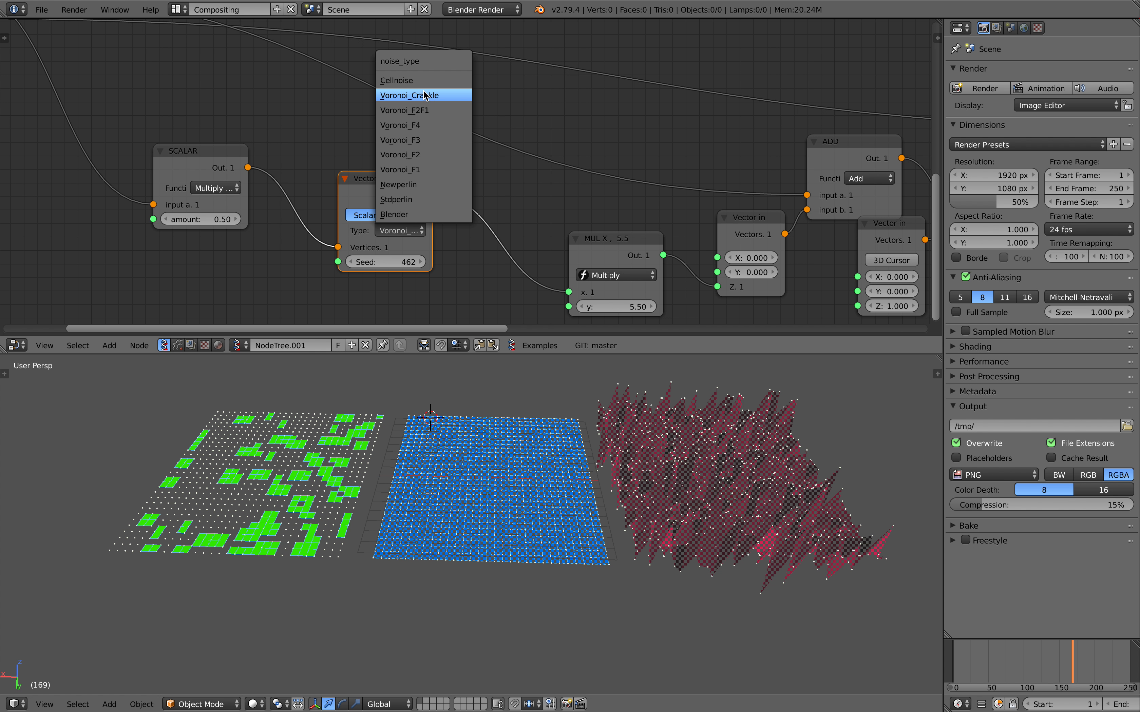
left_click(413, 199)
left_click_drag(408, 263, 402, 263)
Shift the Vector Noise and Multiply nodes toward Multiply Scalar, set Multiply's y to 6.82, and save over overlap_003.blend.
left_click_drag(411, 193, 369, 182)
left_click_drag(613, 240, 551, 222)
mouse_move(555, 288)
left_mouse_down()
mouse_move(631, 289)
mouse_move(548, 288)
left_mouse_up()
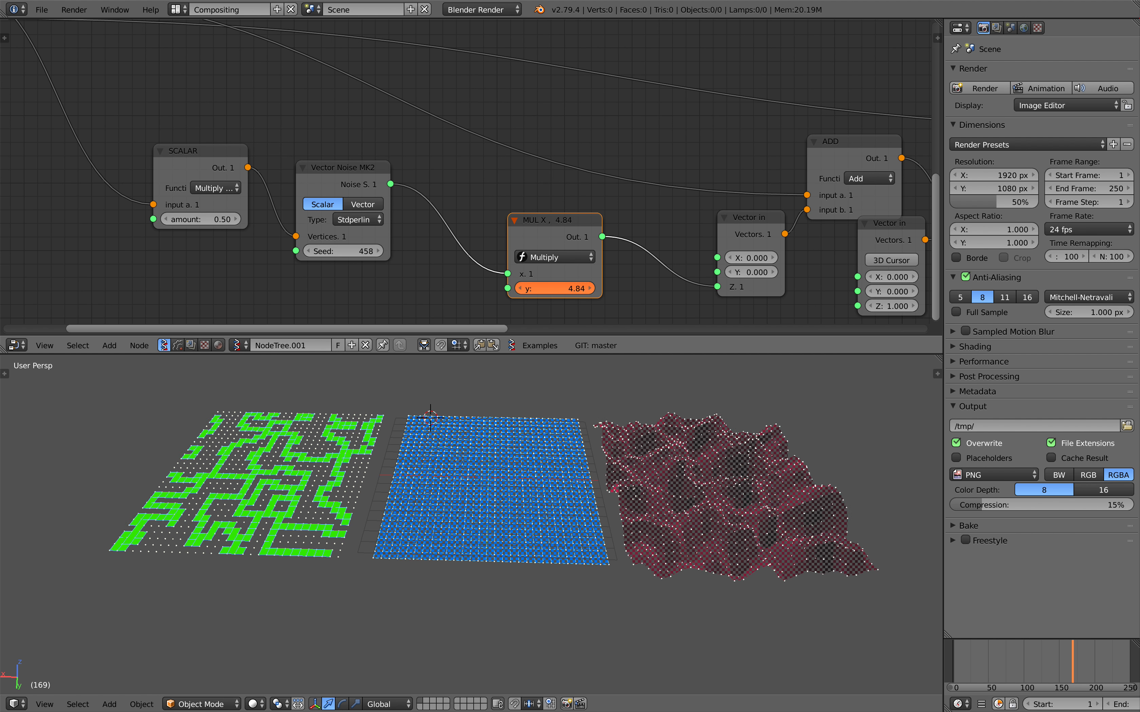
middle_click_drag(653, 257, 486, 247)
key("ctrl+s")
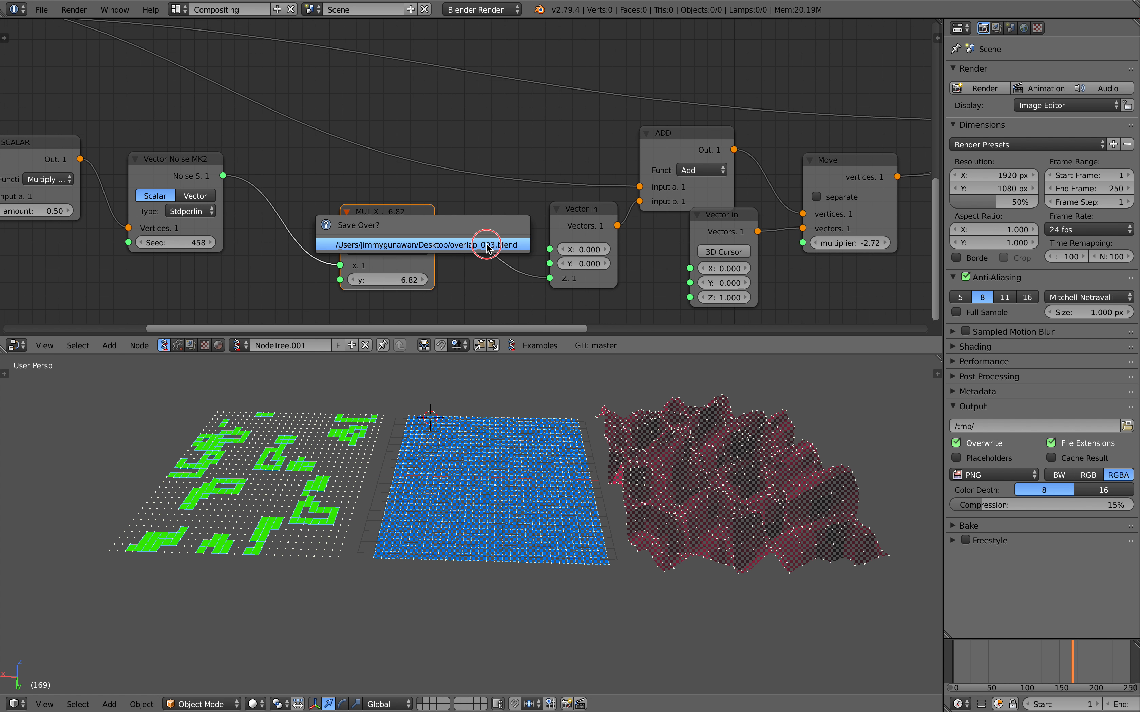
left_click(486, 247)
Move the Move node's Vector in clear of Add, and set its Z to 3.070 and the Move multiplier to -1.00.
middle_click_drag(690, 250, 626, 248)
left_click_drag(658, 231, 651, 248)
key("ctrl+s")
left_click(651, 249)
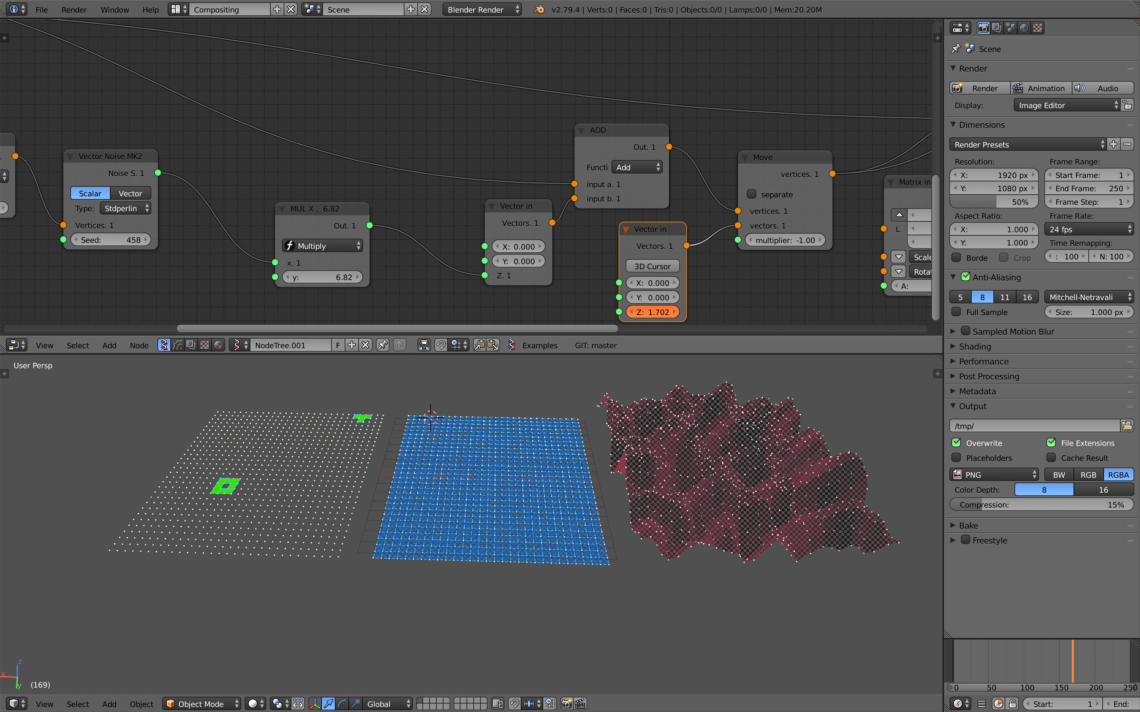
middle_click_drag(675, 416, 572, 439)
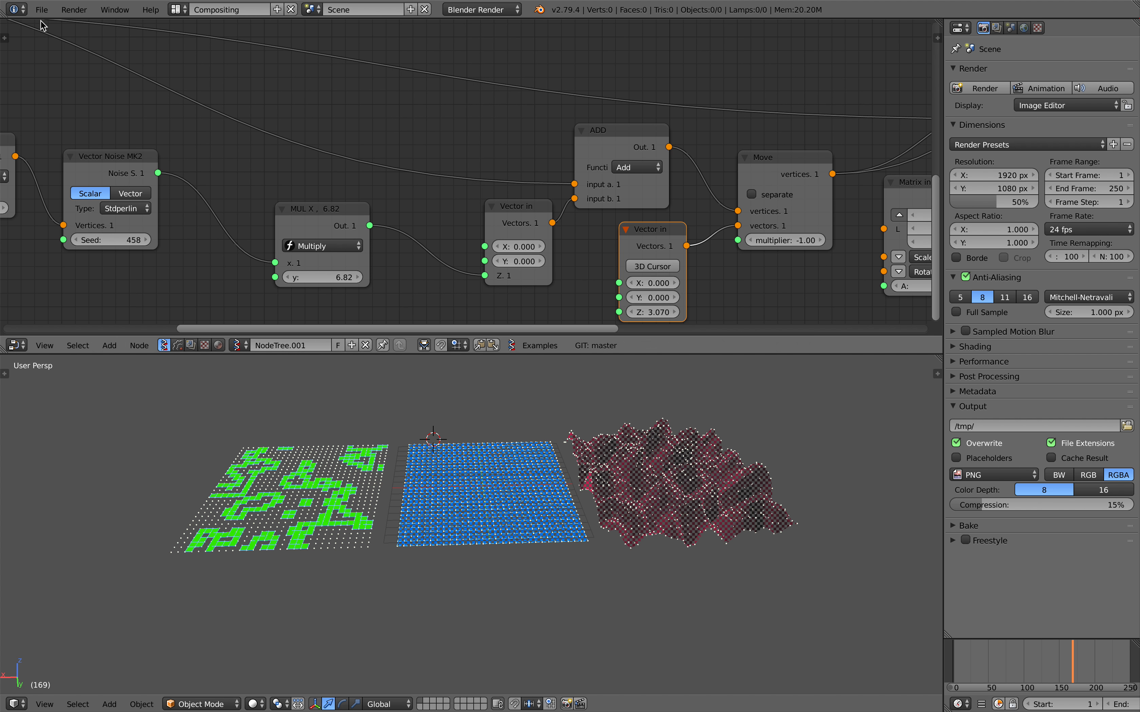
Save the overlap blend file to the Desktop folder with Save As.
left_click(42, 10)
left_click(76, 127)
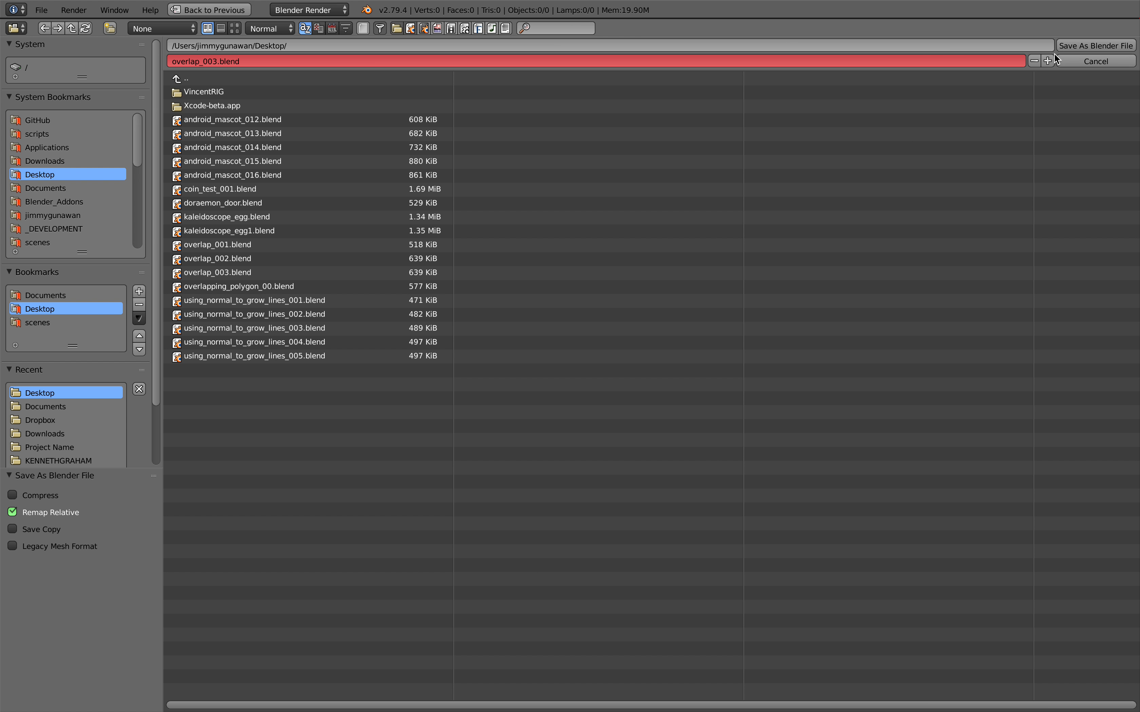
left_click(1078, 43)
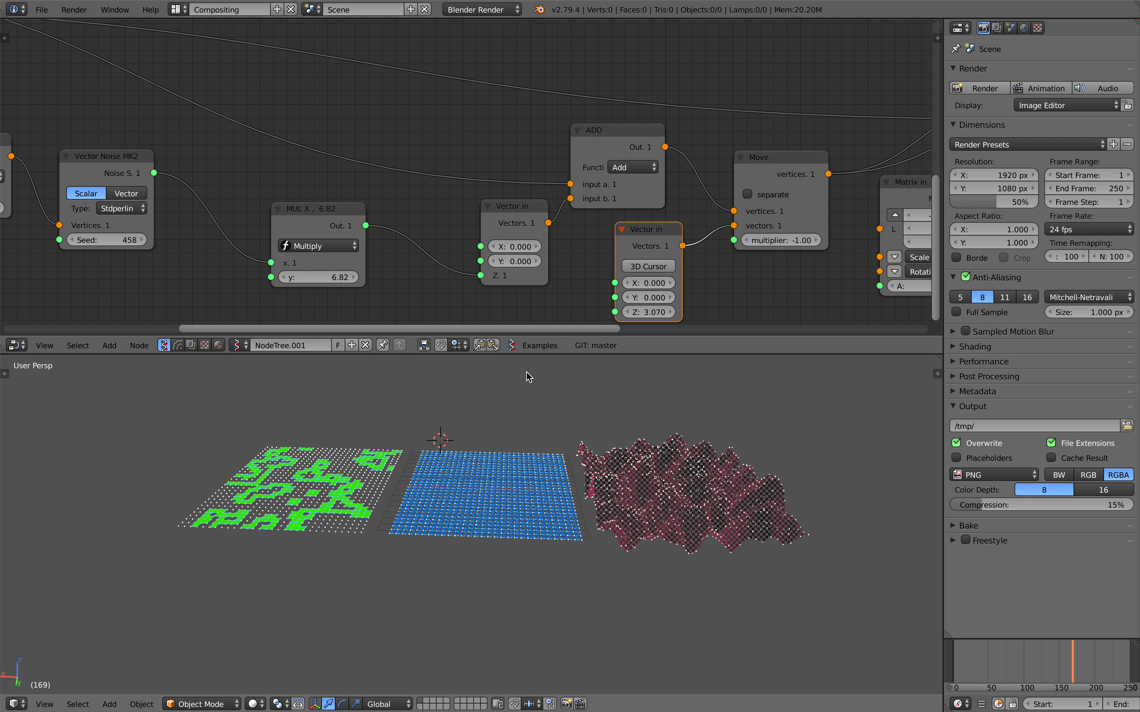
Increase the noise height on the Multiply node and the Z offset of the Vector in node feeding Move.
scroll(500, 542, "up", 2)
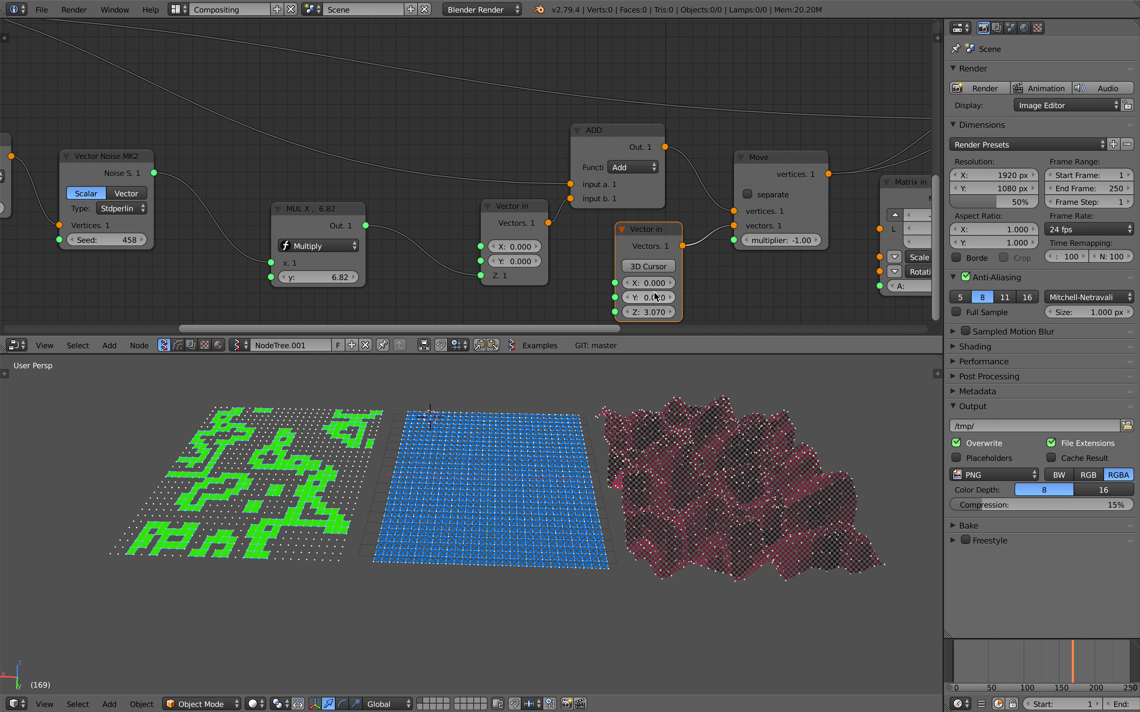
left_click_drag(648, 312, 666, 312)
left_click_drag(330, 278, 358, 277)
left_click_drag(643, 312, 673, 312)
Examine the whole node tree, from the two Plane nodes through the Move nodes to overlap_polygons and the Viewer Draw nodes.
middle_click_drag(671, 422, 613, 424)
scroll(598, 405, "down", 1)
scroll(470, 277, "down", 5)
middle_click_drag(365, 156, 83, 233)
middle_click_drag(643, 91, 591, 137)
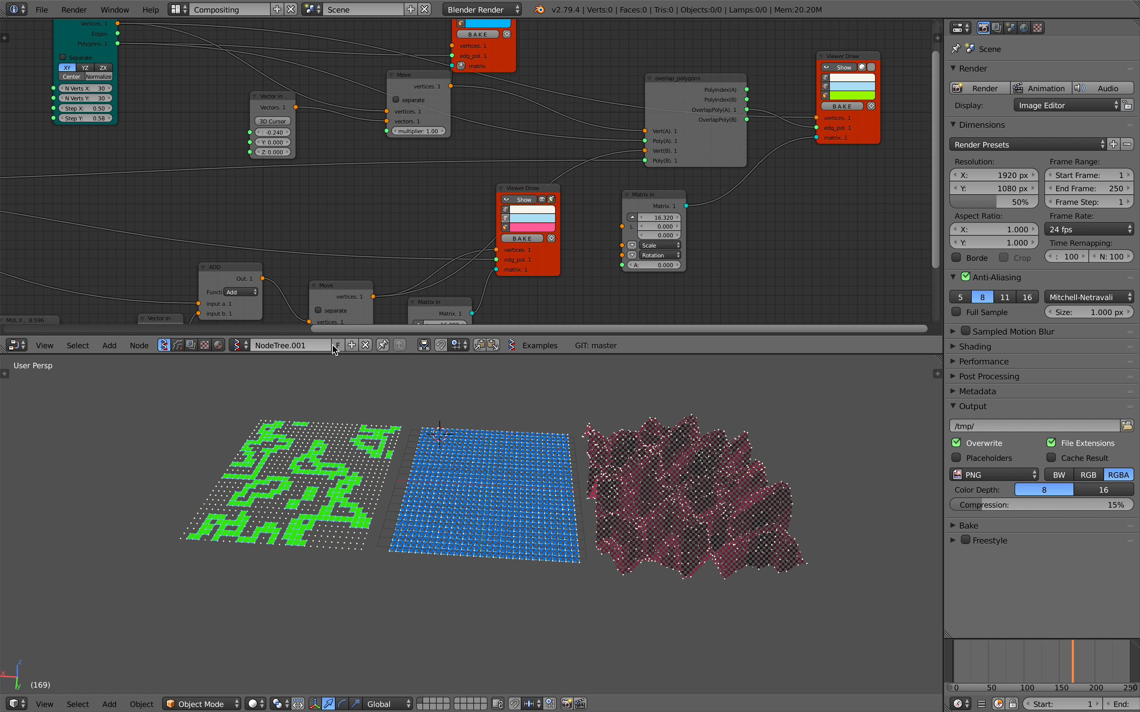
scroll(422, 169, "down", 1)
middle_click_drag(422, 168, 457, 156)
scroll(425, 171, "down", 2)
left_click_drag(285, 38, 282, 34)
middle_click_drag(320, 51, 505, 74)
middle_click_drag(354, 104, 476, 105)
middle_click_drag(540, 129, 309, 94)
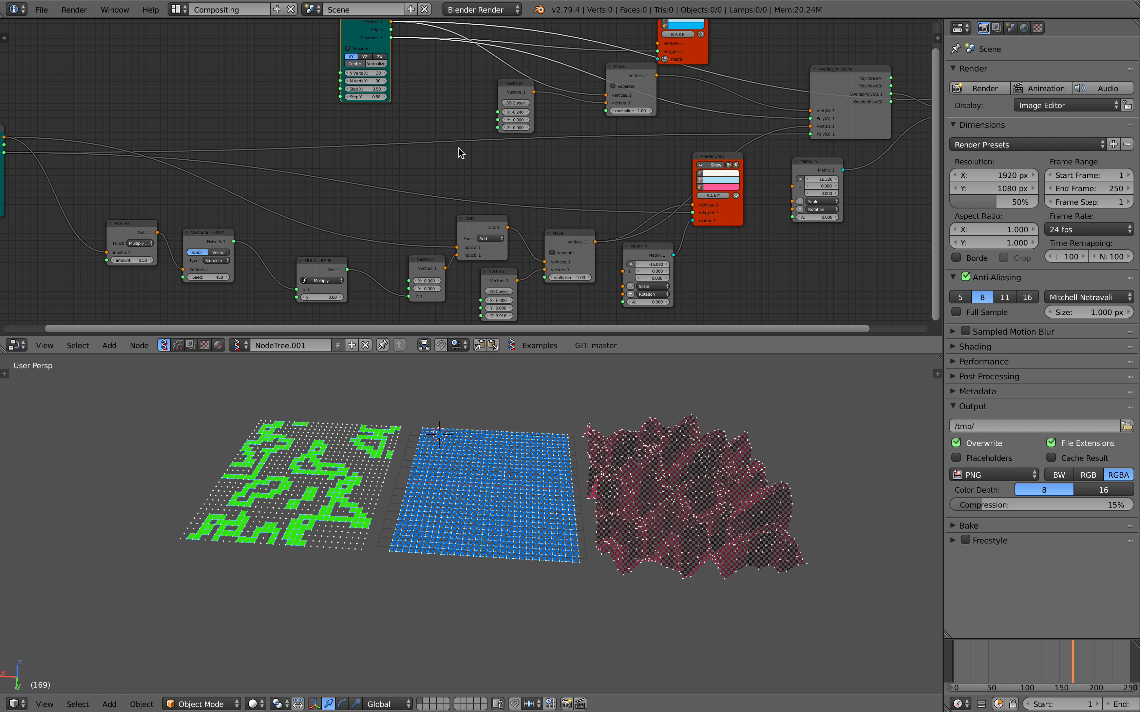